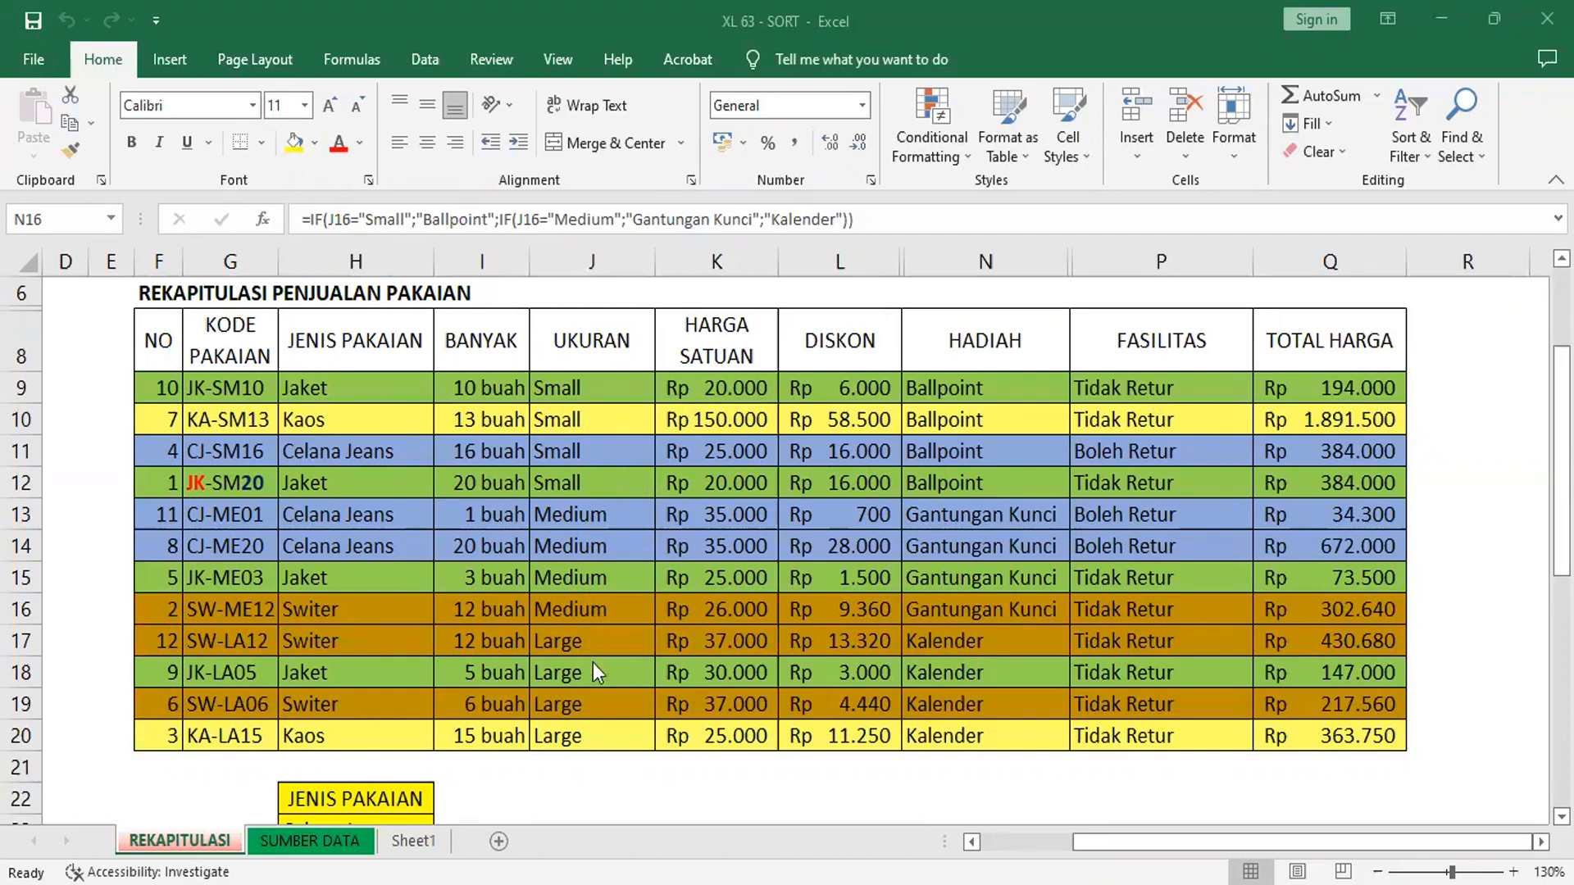
{"action": "left_click", "coordinate": [158, 490]}
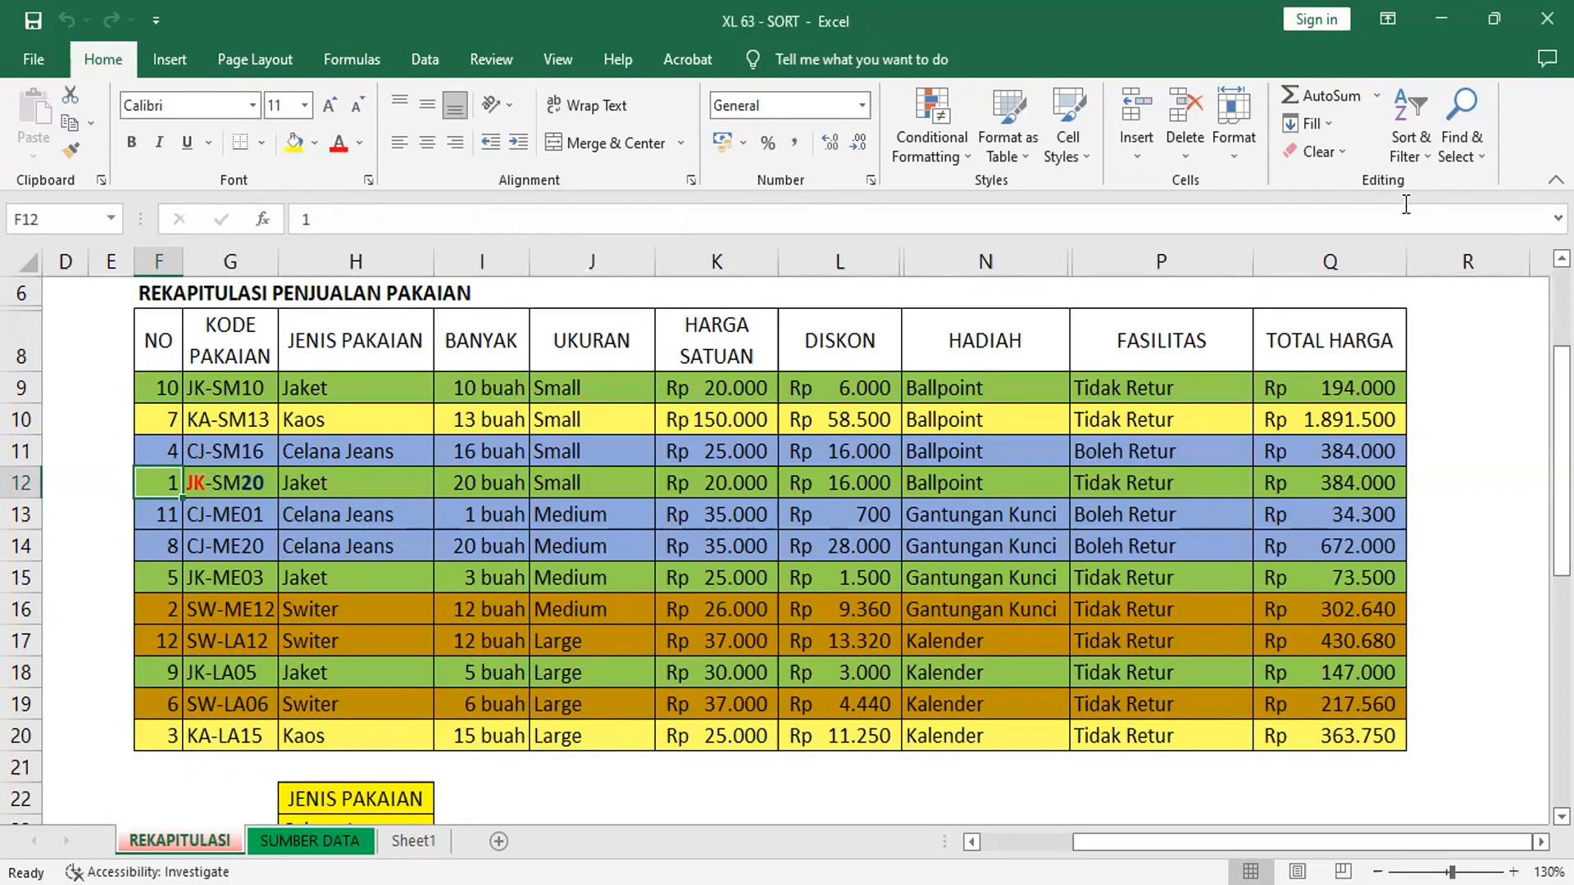
{"action": "left_click", "coordinate": [1414, 100]}
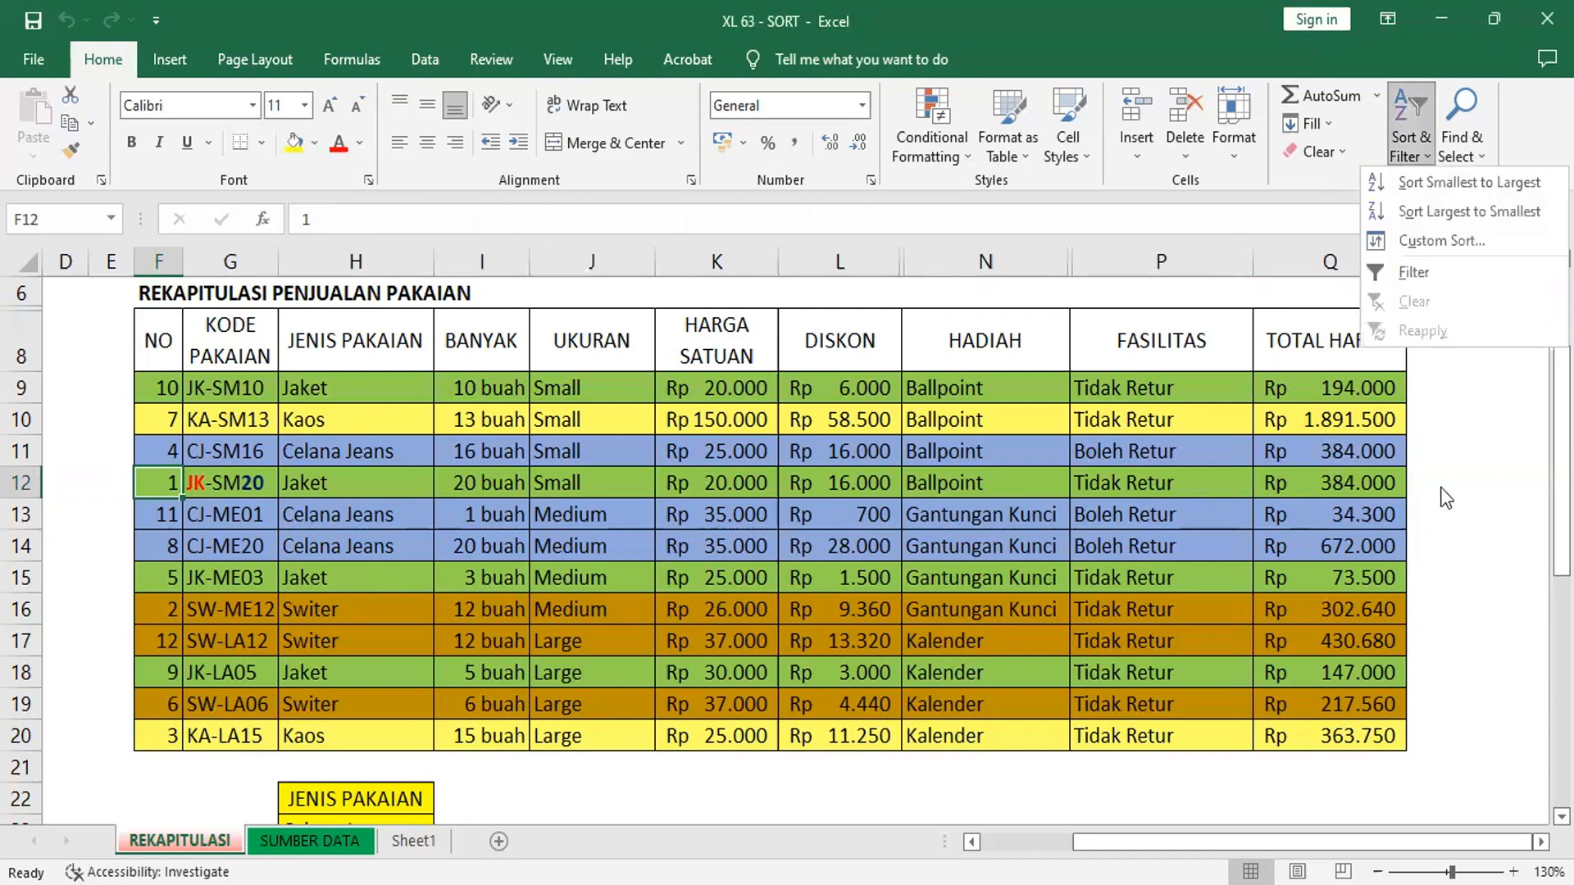
{"action": "left_click", "coordinate": [264, 523]}
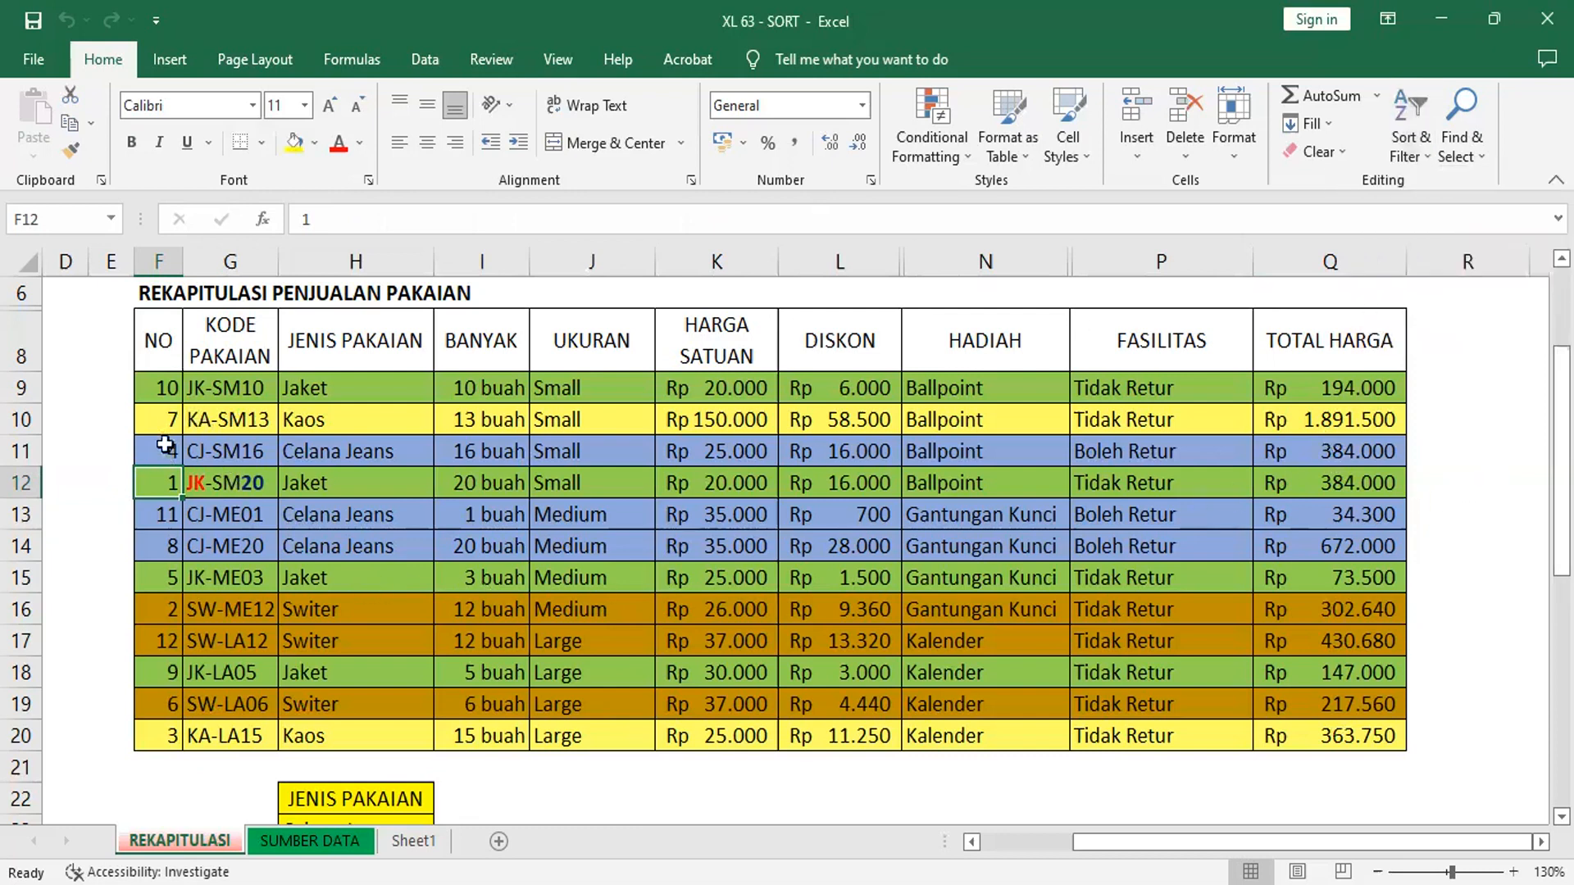
{"action": "left_click", "coordinate": [160, 417]}
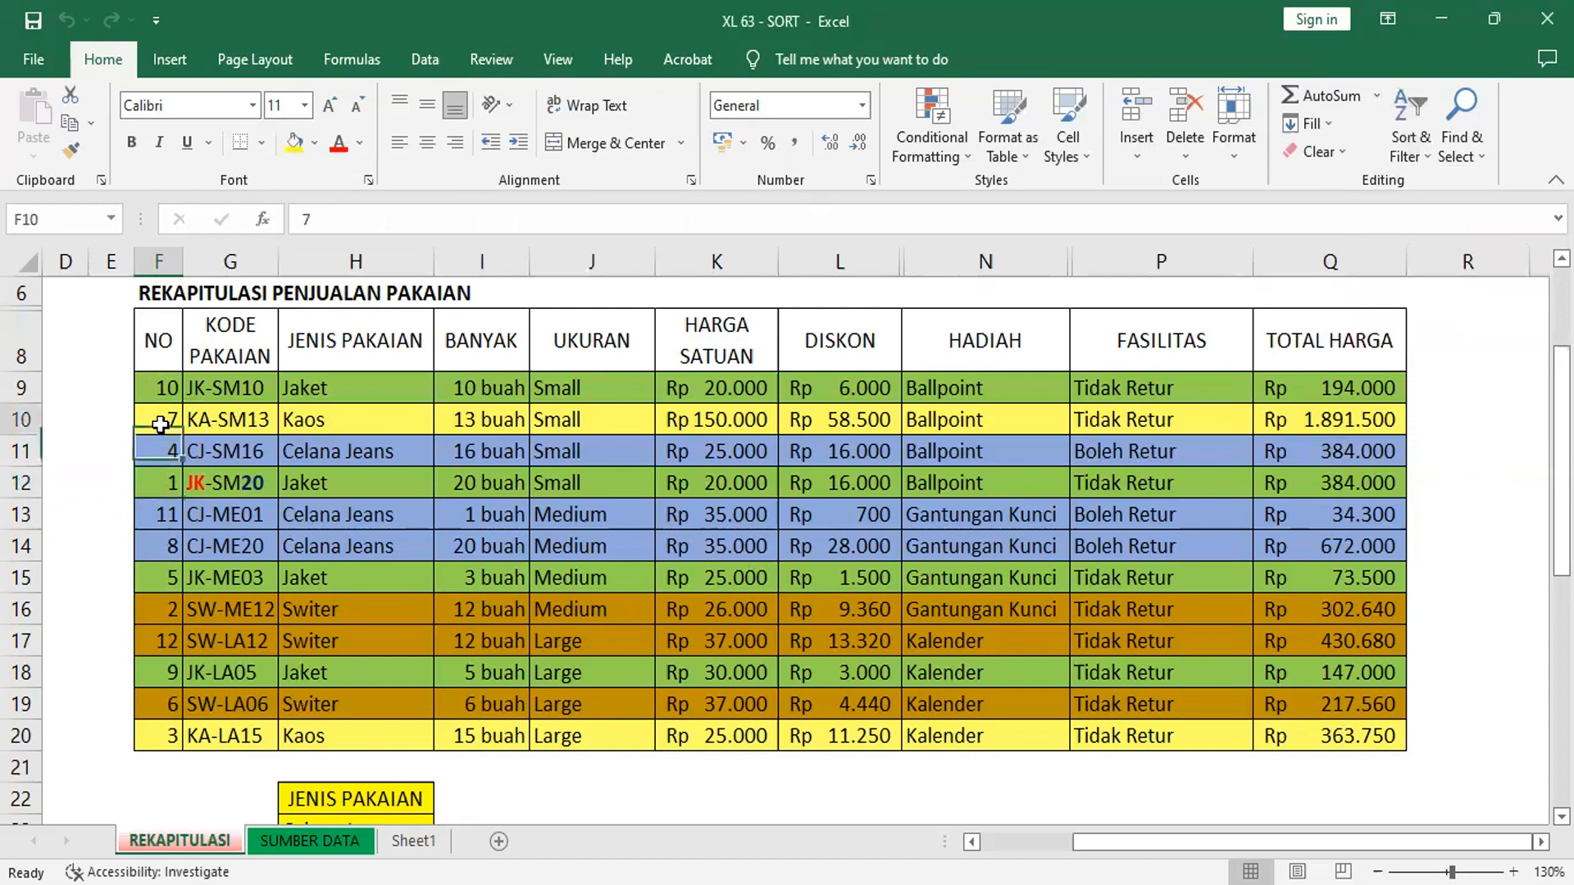
Remove the fill colour from all data rows of the sales table, F9:Q20.
{"action": "left_click", "coordinate": [164, 385]}
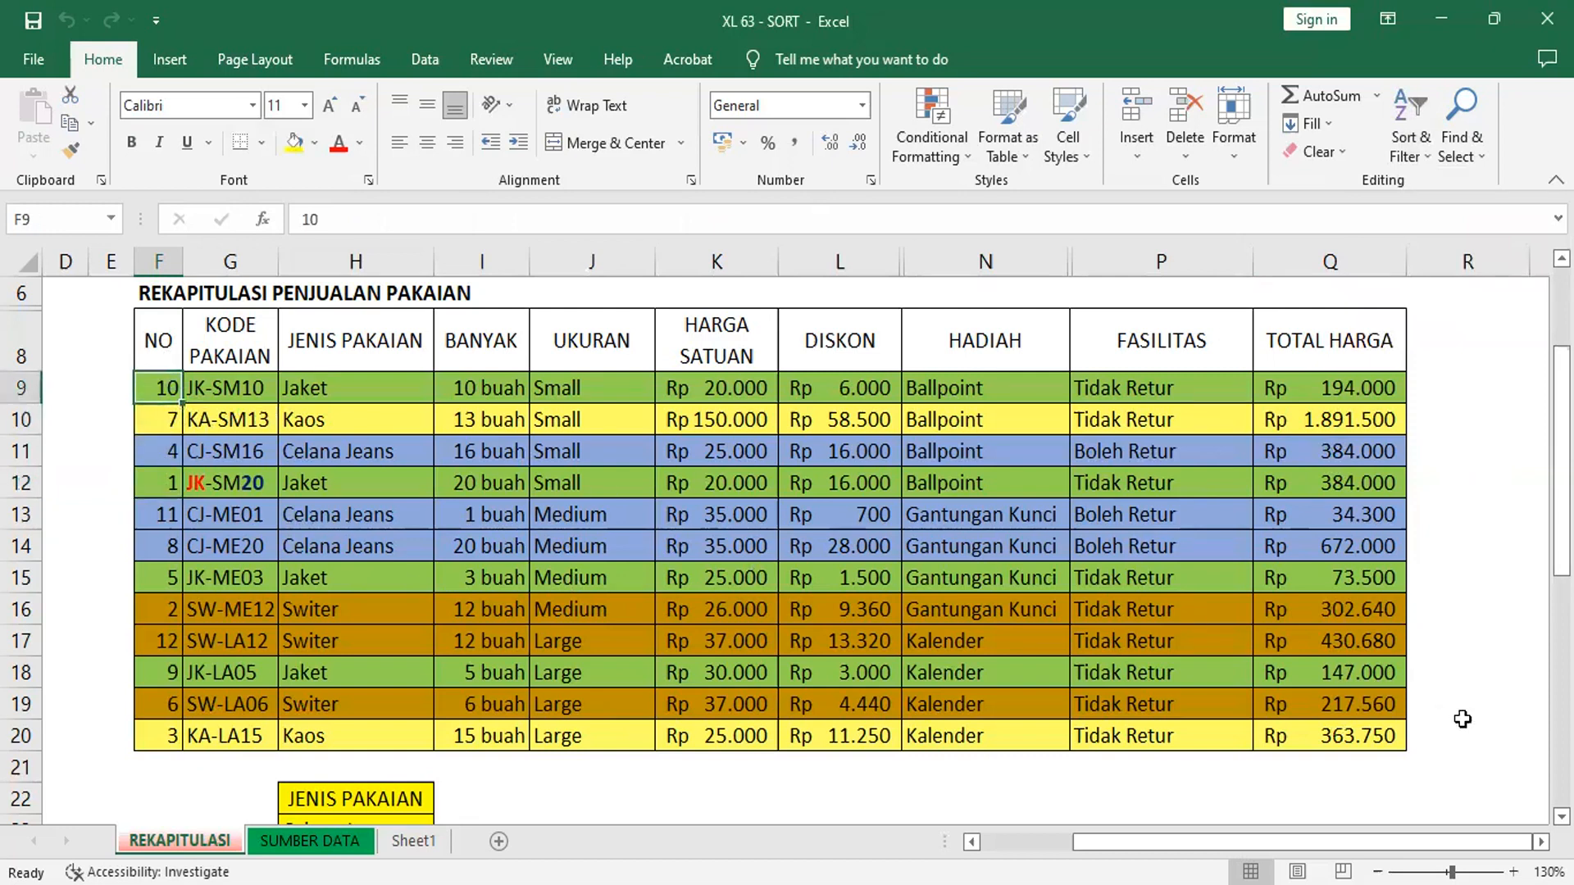
{"action": "left_click", "coordinate": [1394, 732], "text": "shift"}
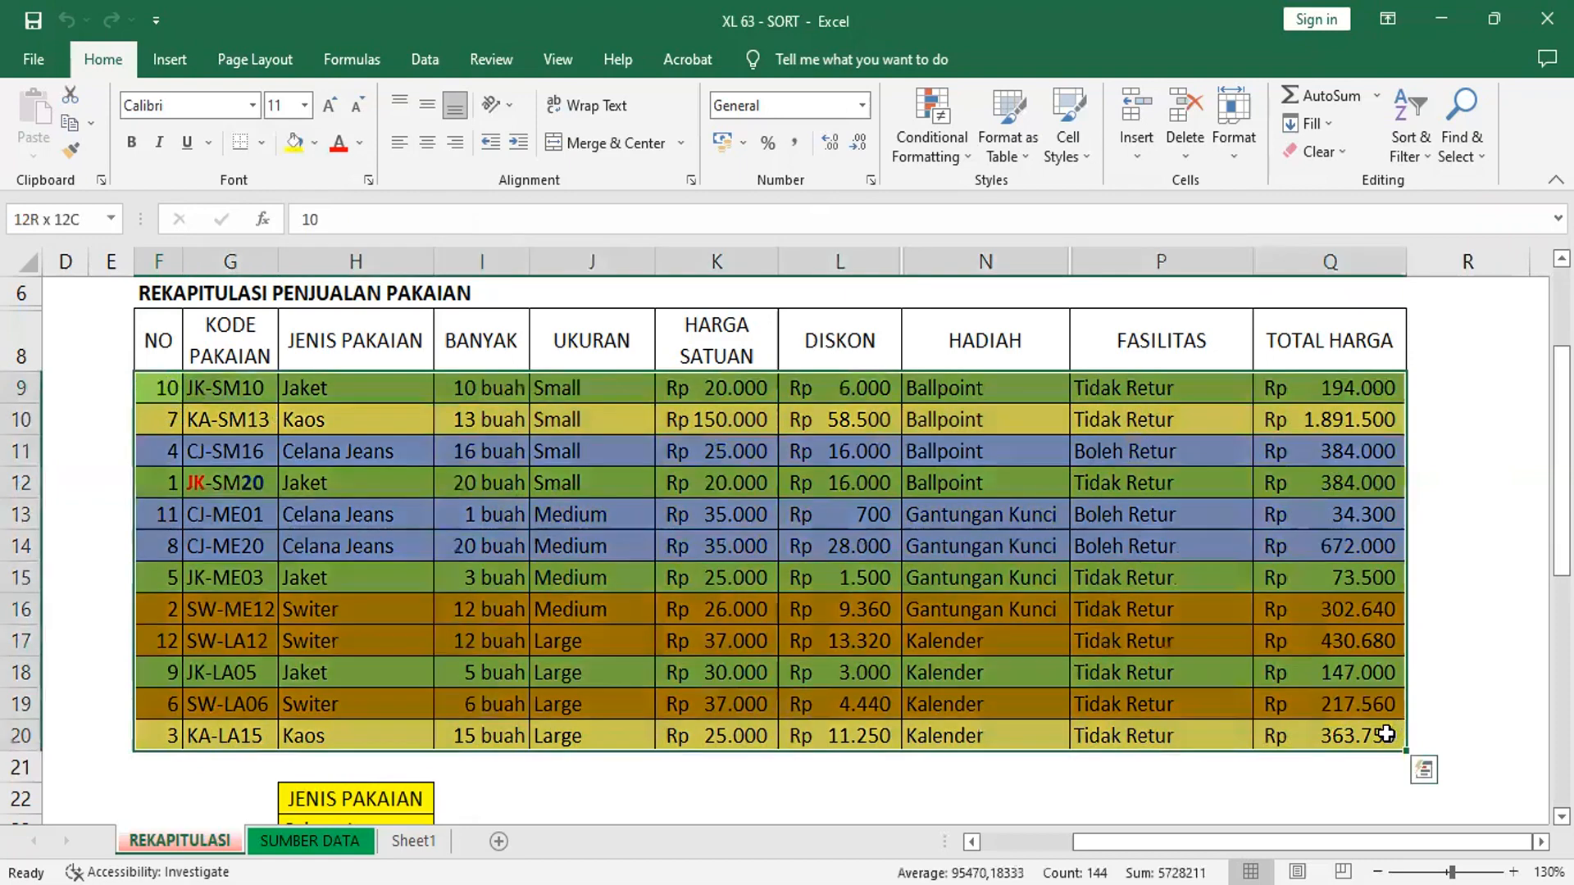
{"action": "left_click", "coordinate": [316, 145]}
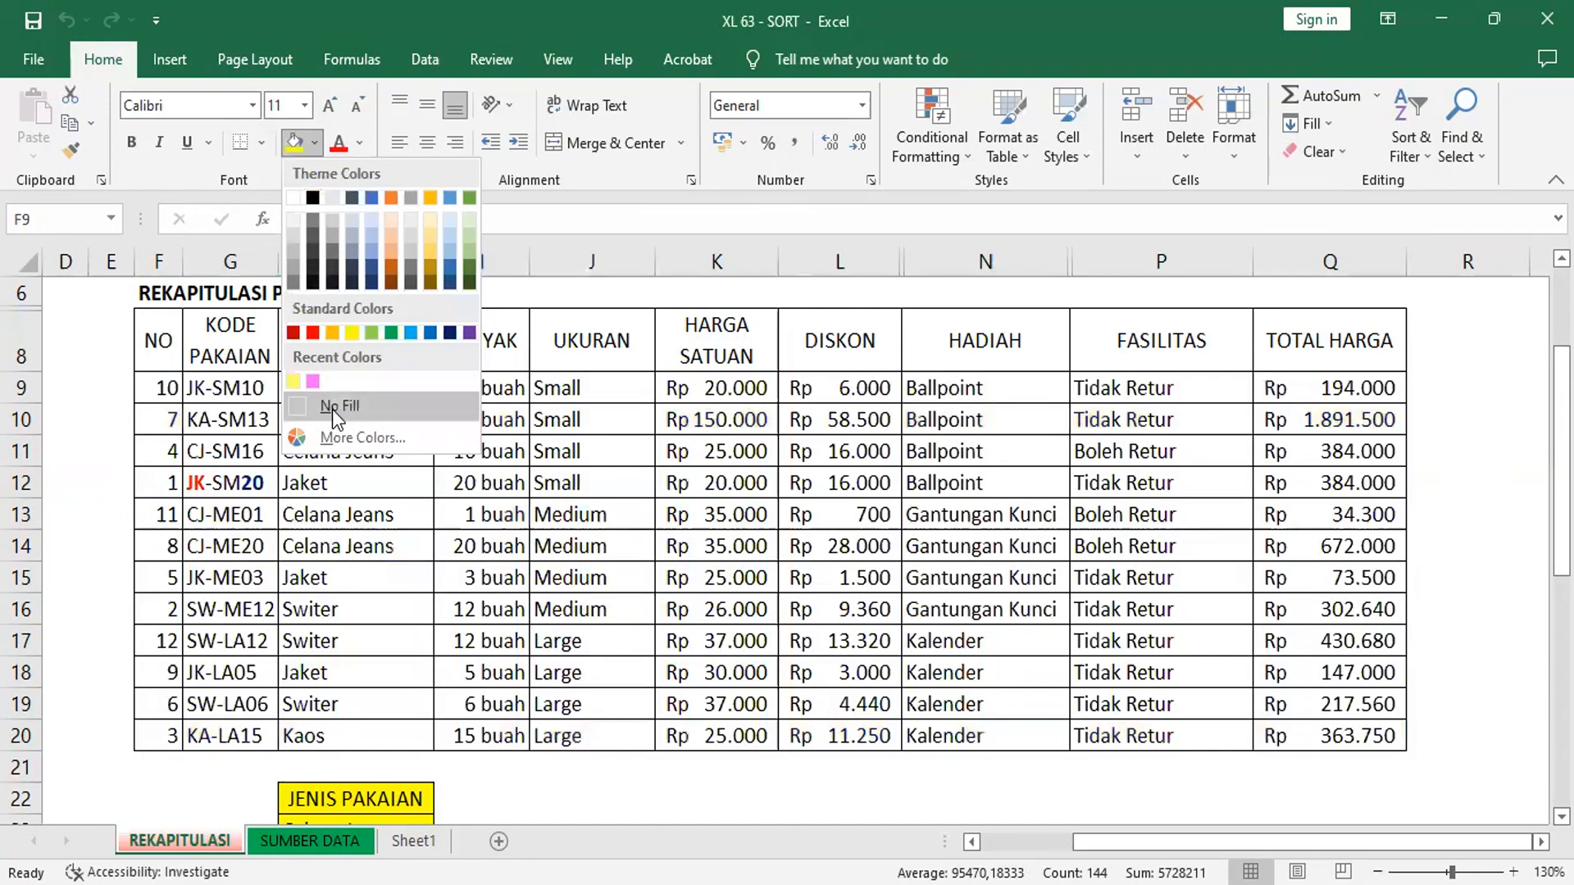
{"action": "left_click", "coordinate": [332, 407]}
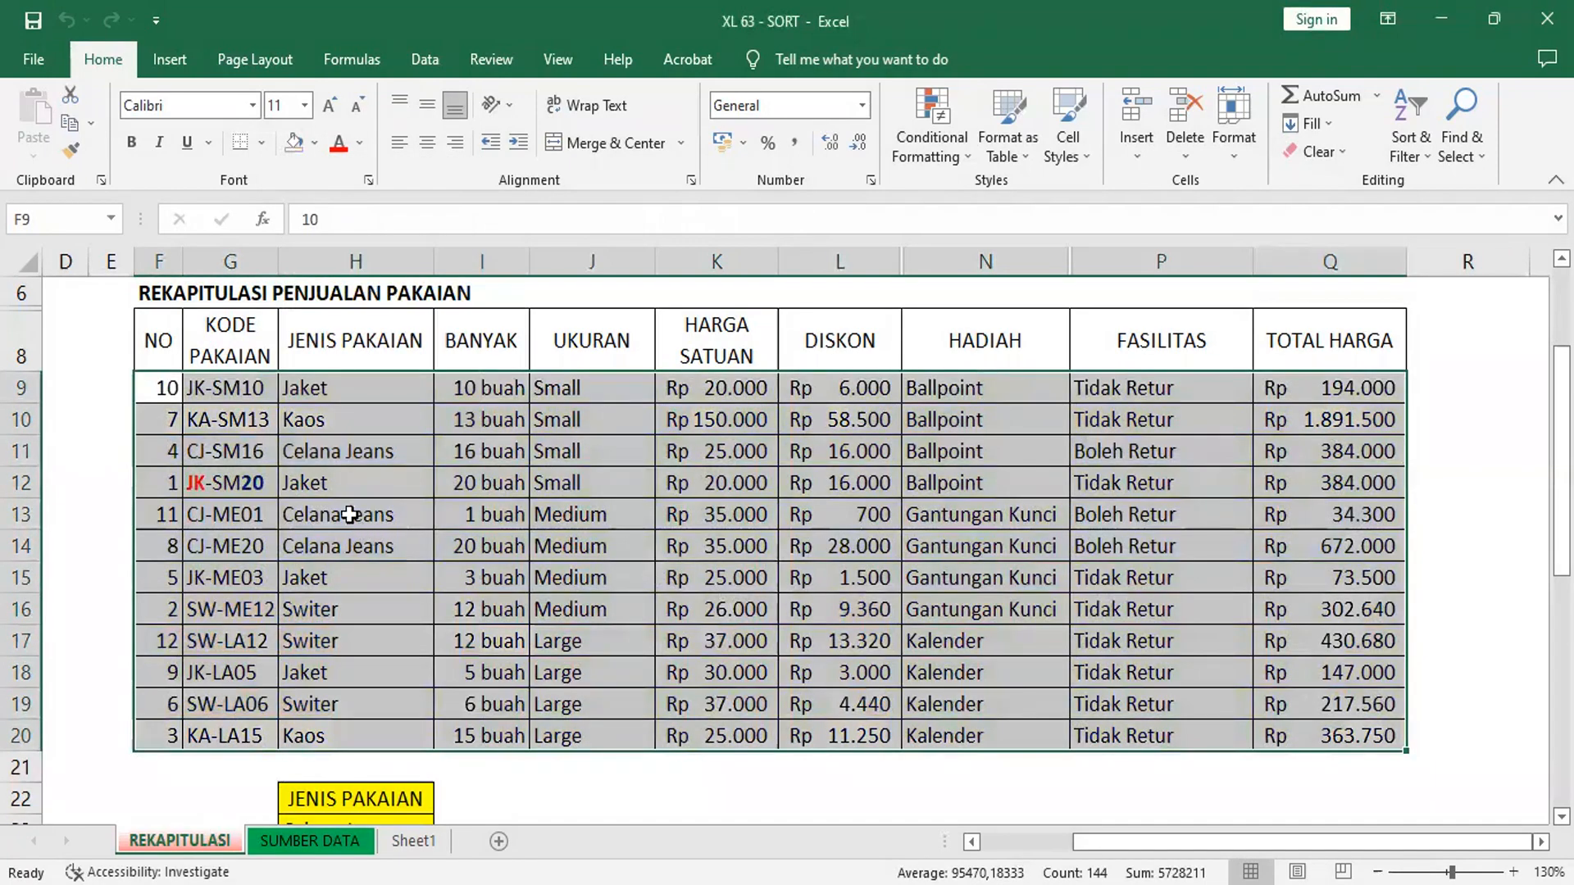
Set the font colour of the data rows F9:Q20 to Automatic and clear their bold formatting.
{"action": "left_click", "coordinate": [360, 144]}
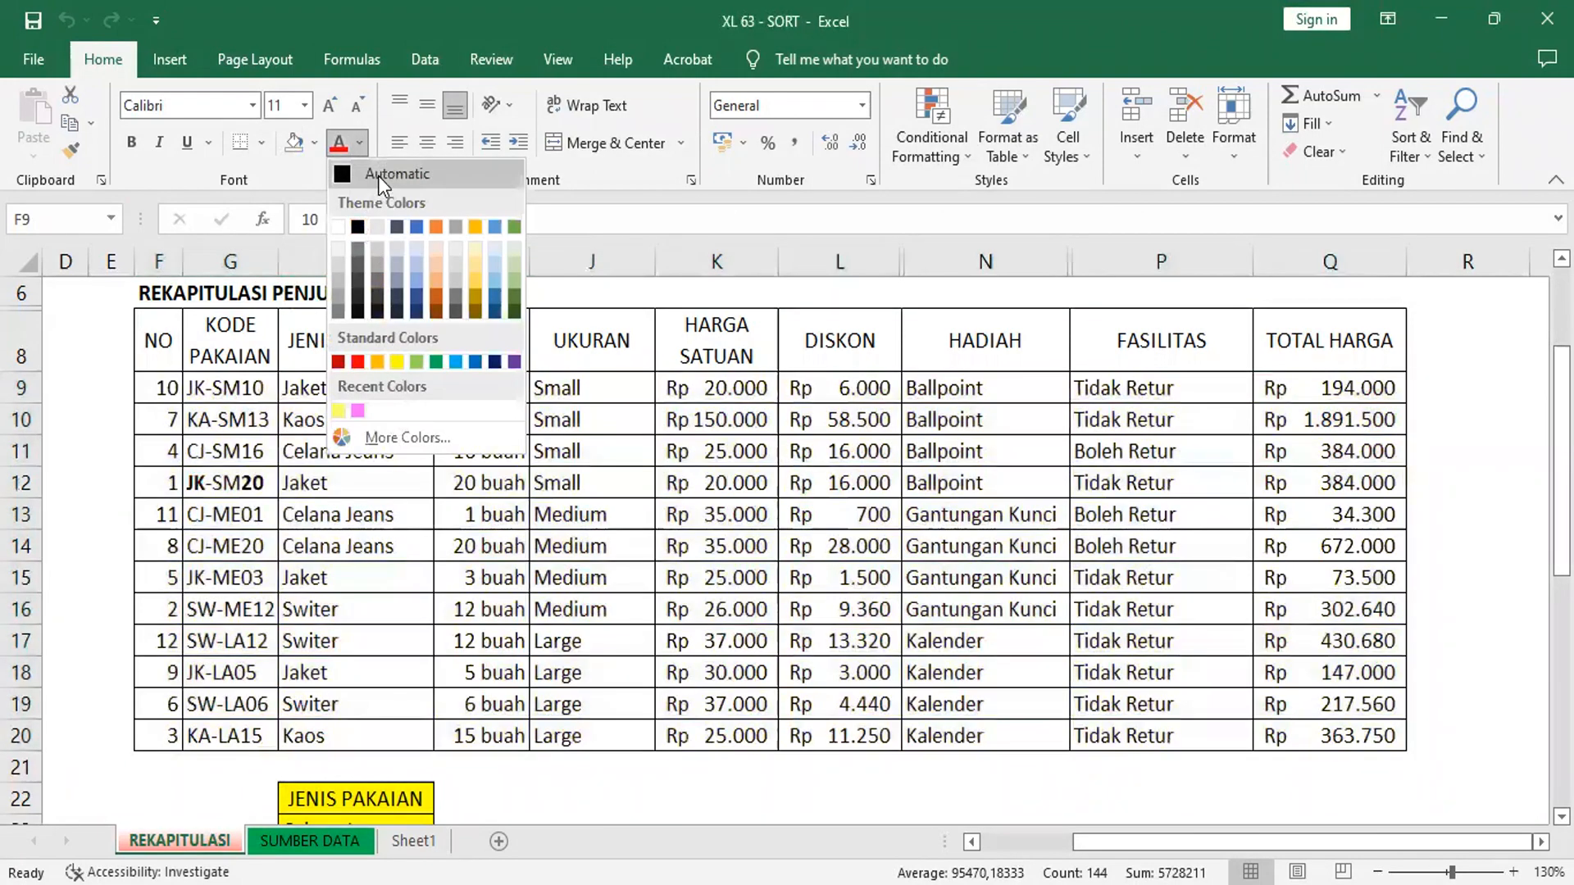
{"action": "left_click", "coordinate": [377, 176]}
{"action": "left_click", "coordinate": [134, 146]}
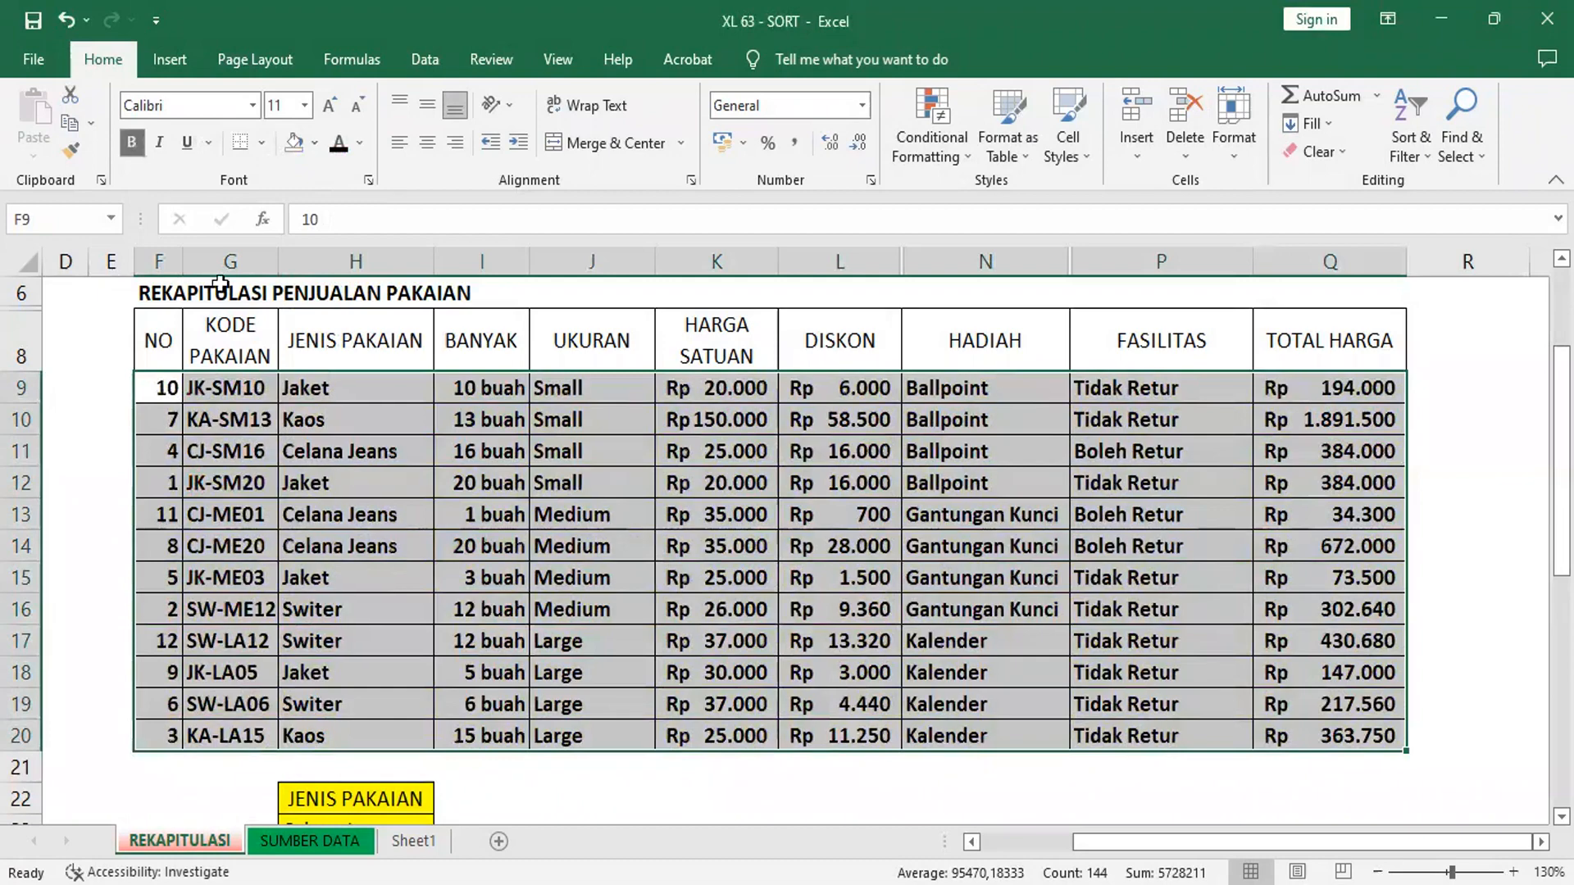
{"action": "left_click", "coordinate": [129, 145]}
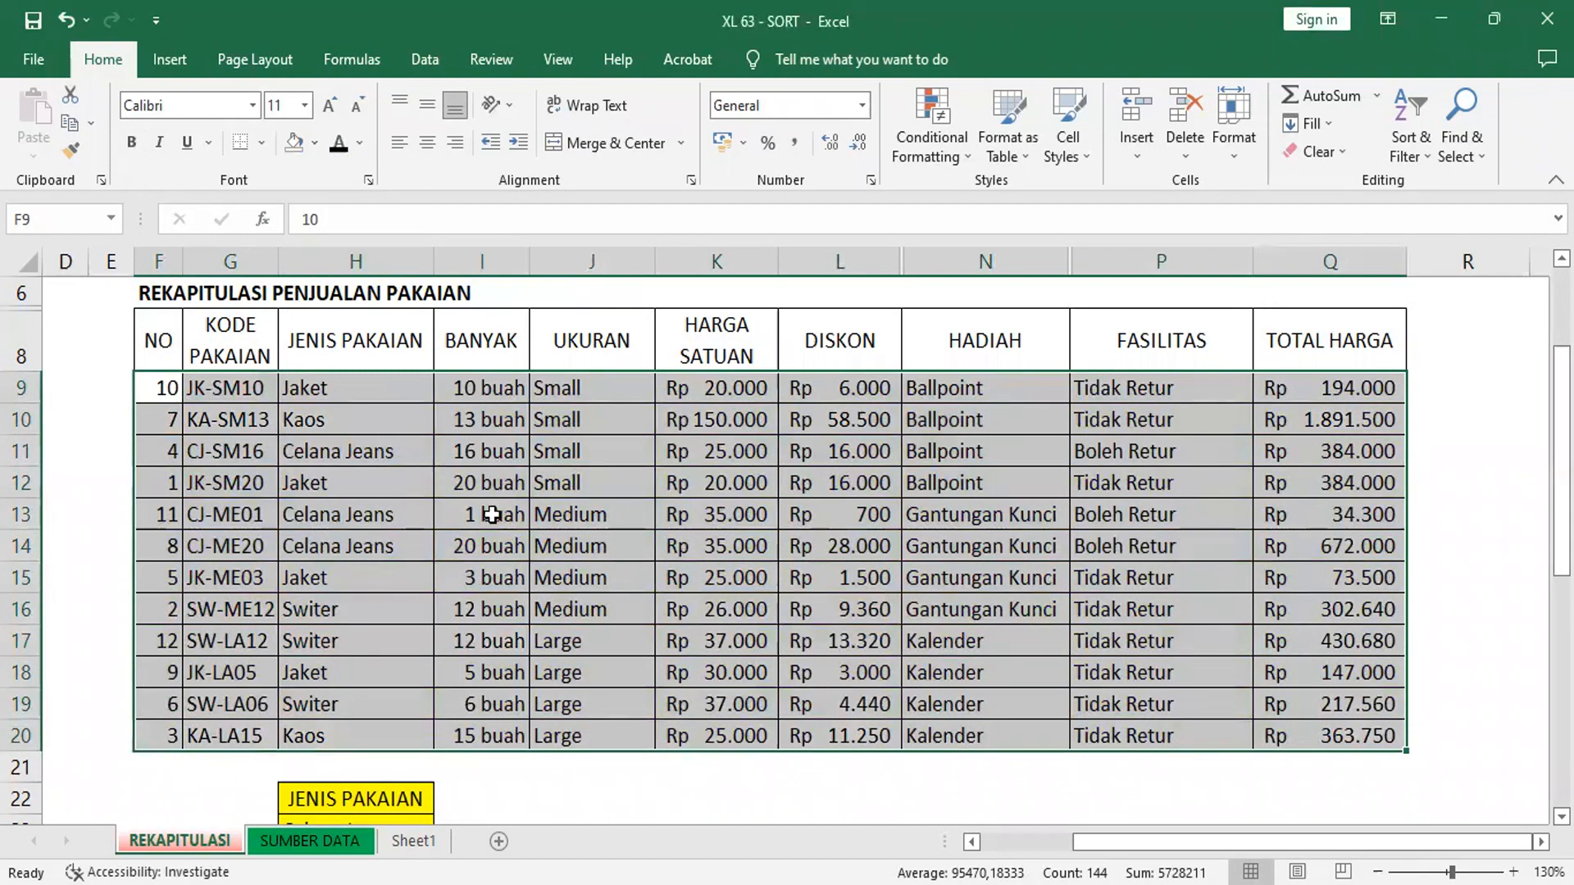
{"action": "left_click", "coordinate": [491, 515]}
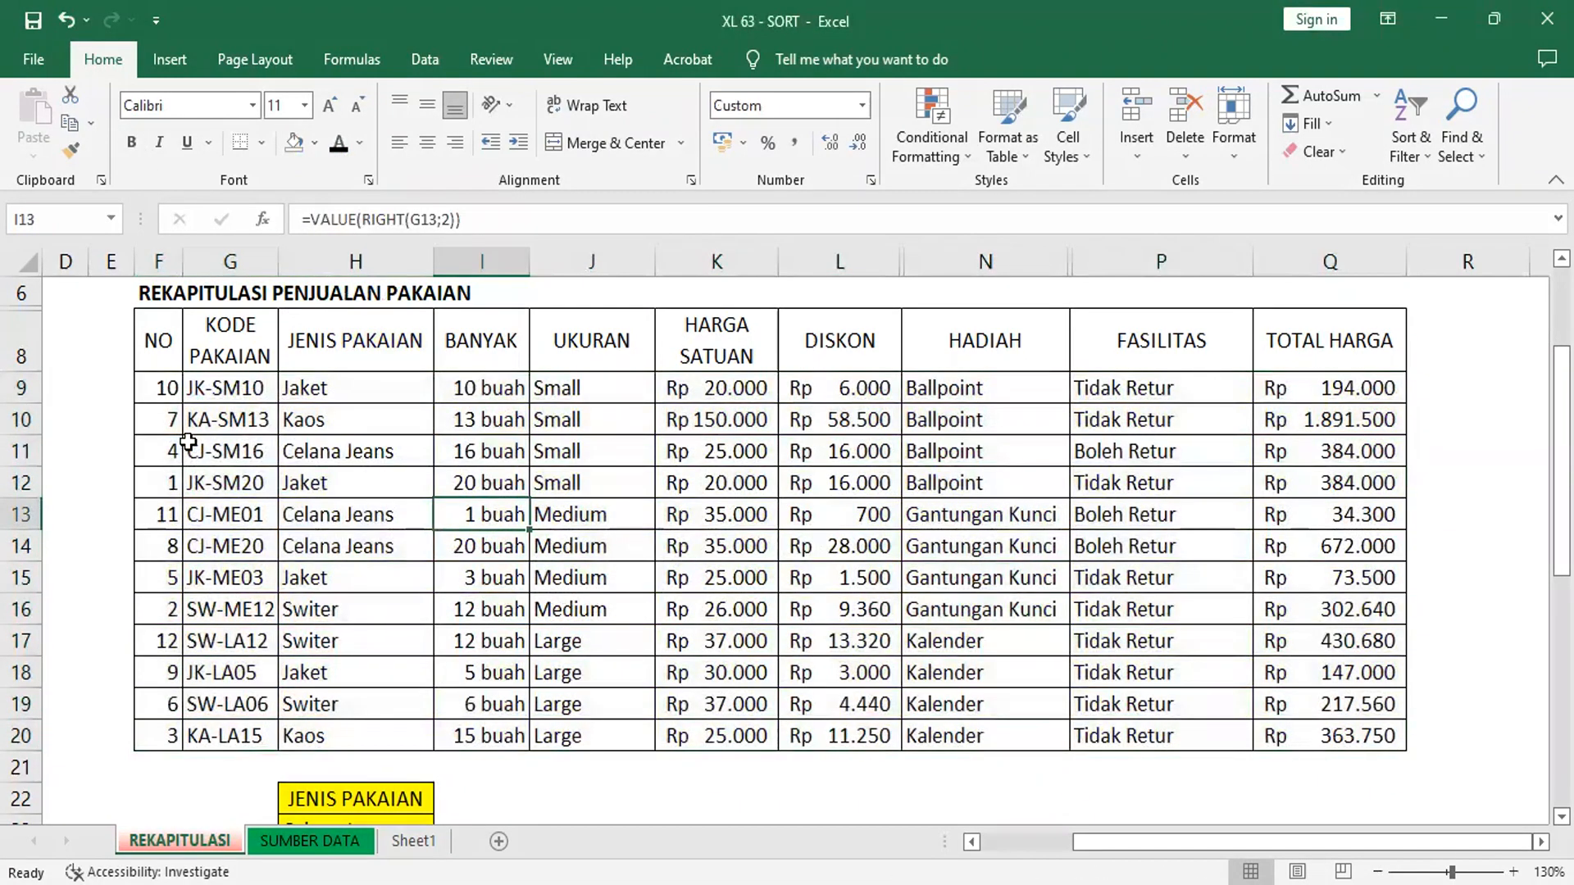
Examine the sales table's column headings in row 8, from NO through TOTAL HARGA.
{"action": "left_click", "coordinate": [166, 357]}
{"action": "left_click", "coordinate": [223, 351]}
{"action": "left_click", "coordinate": [341, 345]}
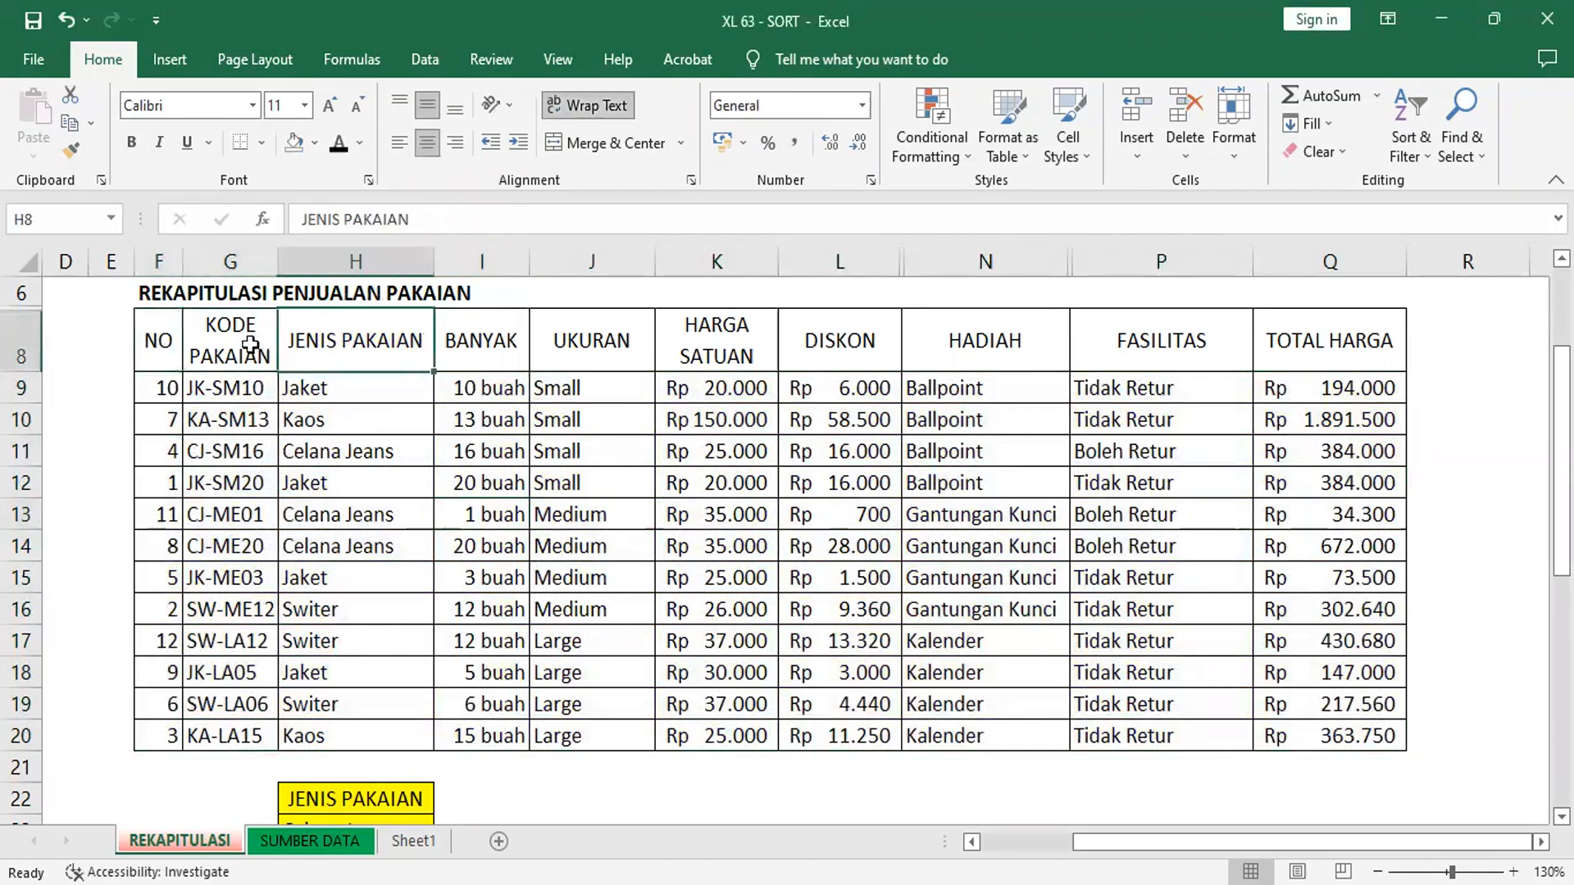
{"action": "left_click", "coordinate": [162, 338]}
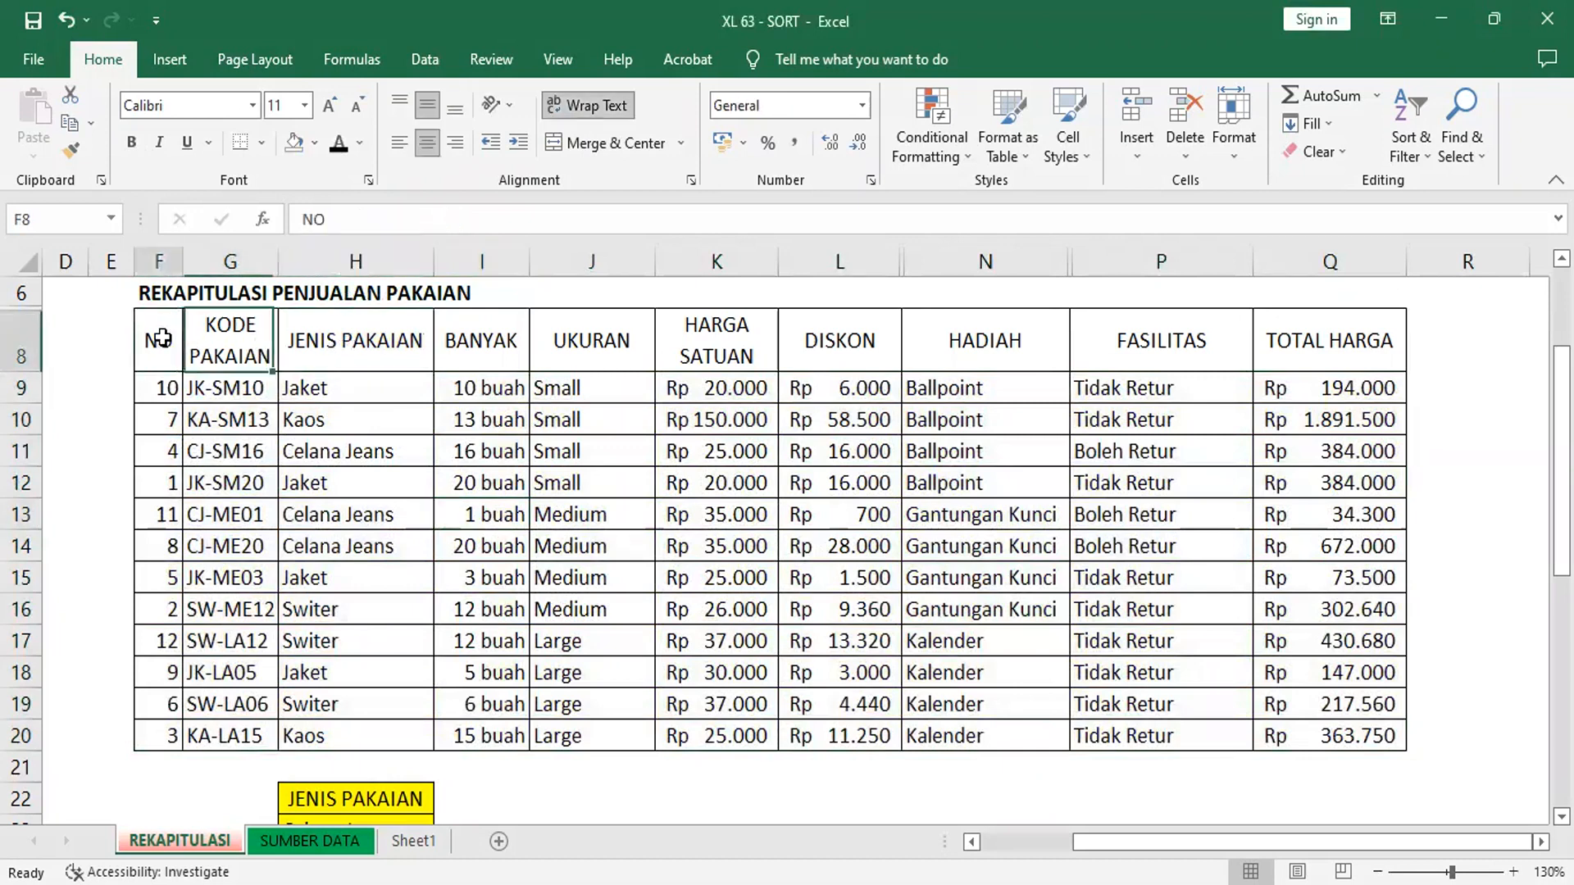
{"action": "left_click", "coordinate": [236, 340]}
{"action": "left_click", "coordinate": [335, 342]}
{"action": "left_click", "coordinate": [504, 341]}
{"action": "left_click", "coordinate": [585, 340]}
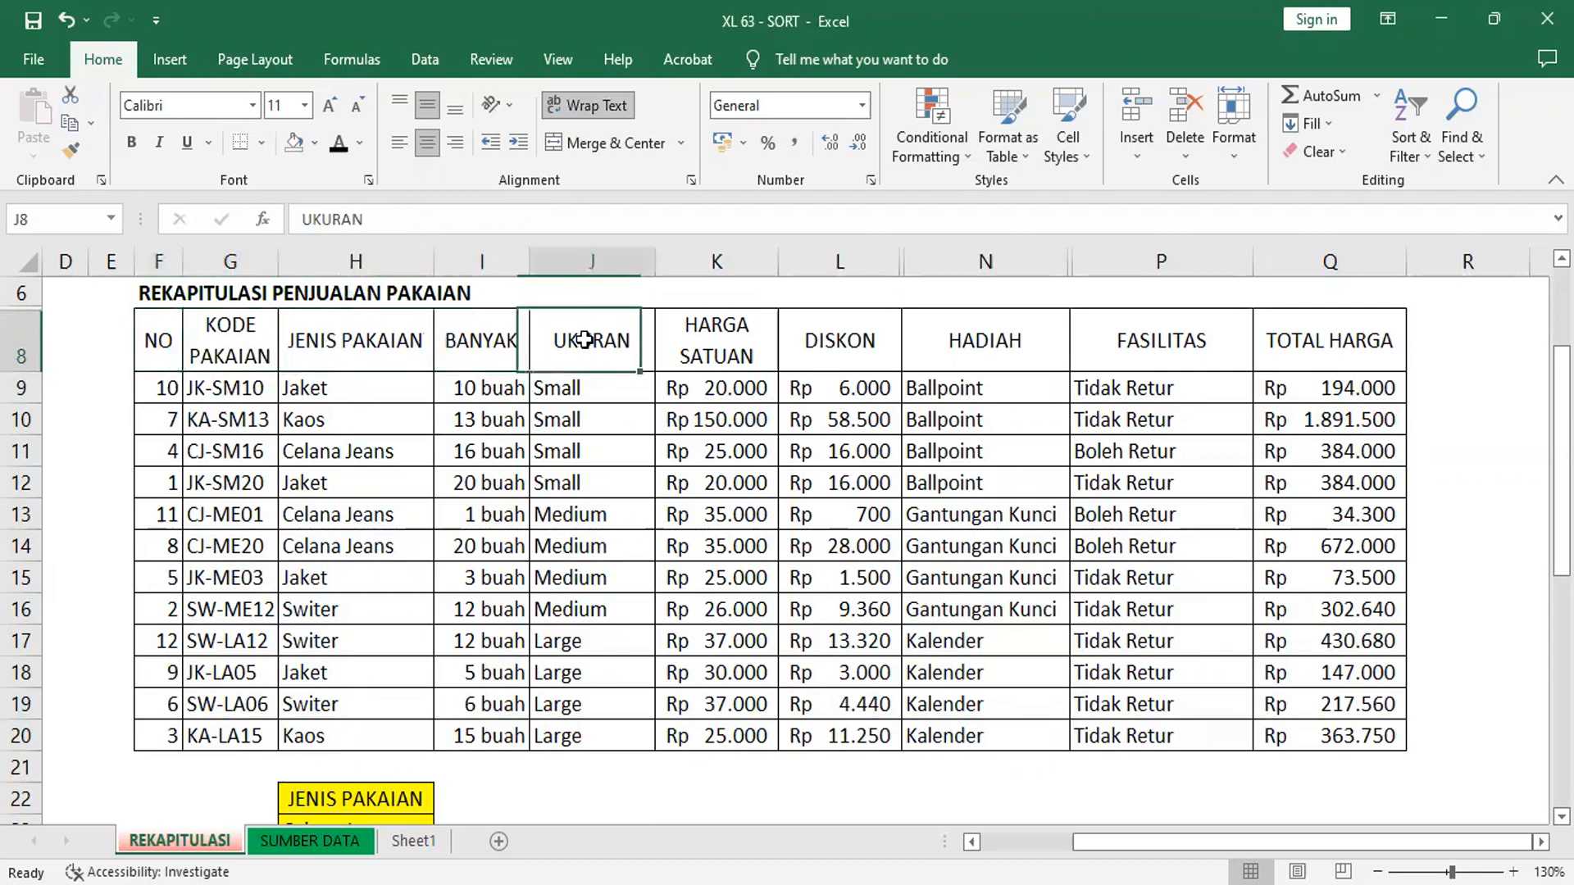
{"action": "left_click", "coordinate": [720, 338]}
{"action": "left_click", "coordinate": [816, 340]}
{"action": "left_click", "coordinate": [992, 339]}
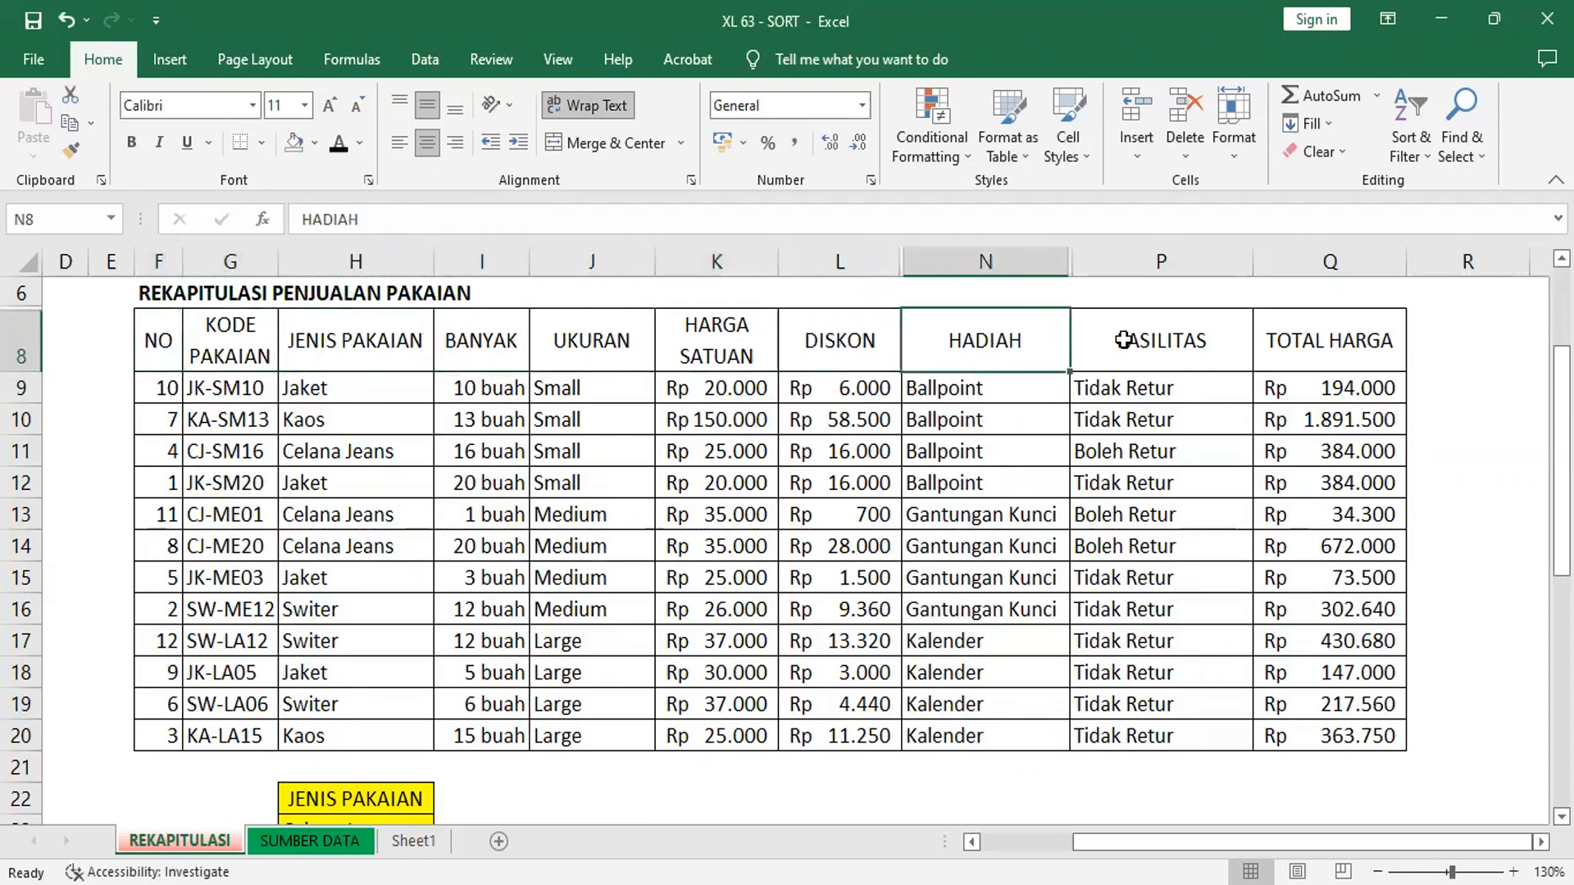
{"action": "left_click", "coordinate": [1158, 343]}
{"action": "left_click", "coordinate": [1337, 343]}
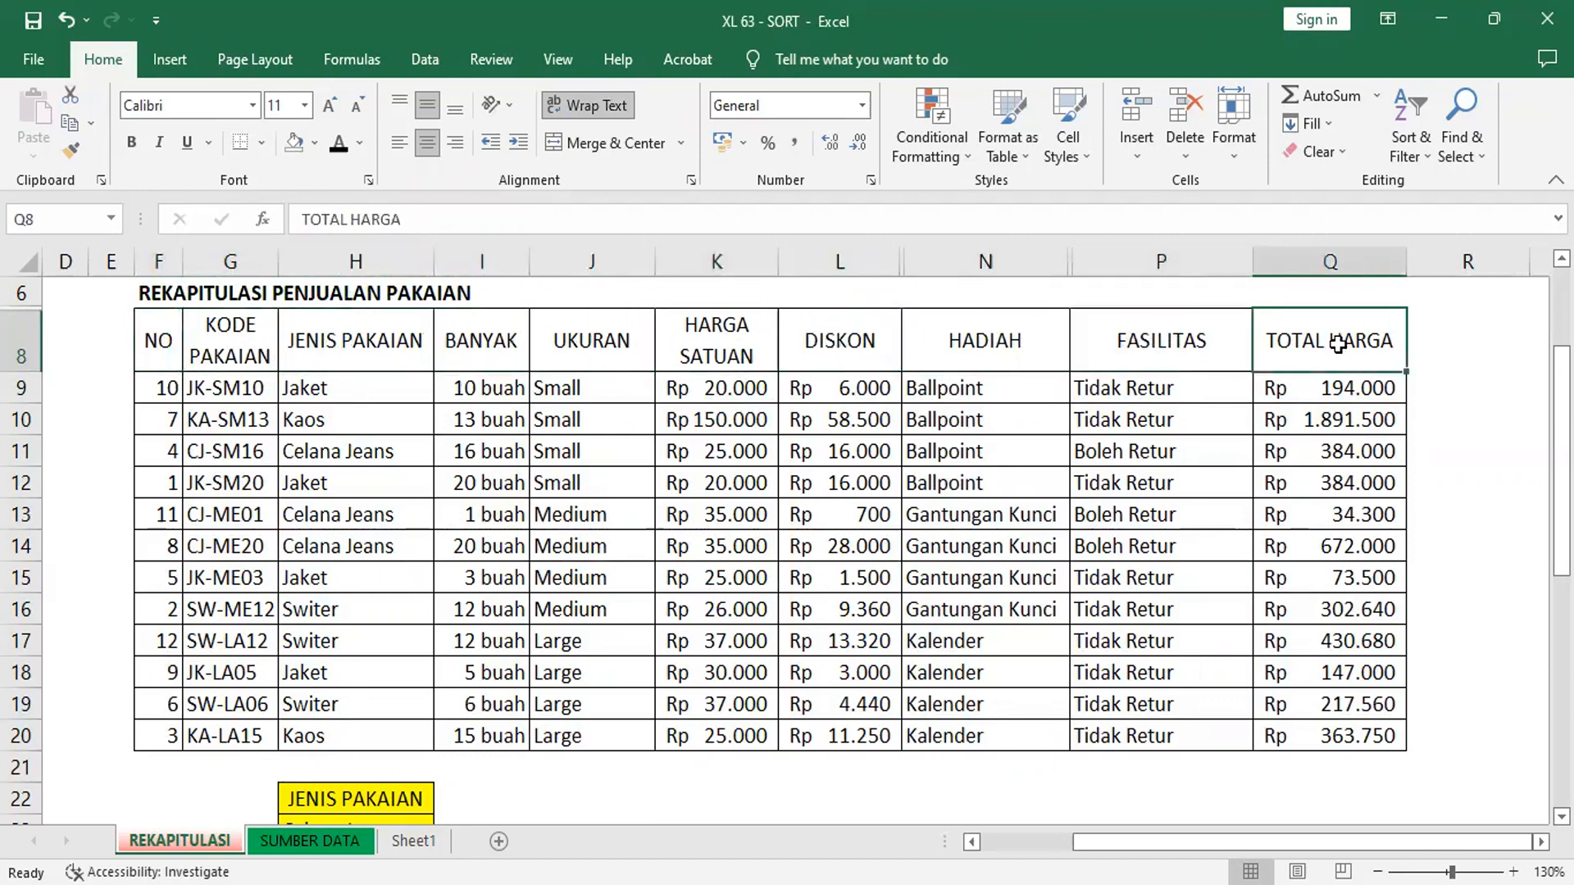
{"action": "left_click", "coordinate": [151, 339]}
{"action": "left_click", "coordinate": [218, 337]}
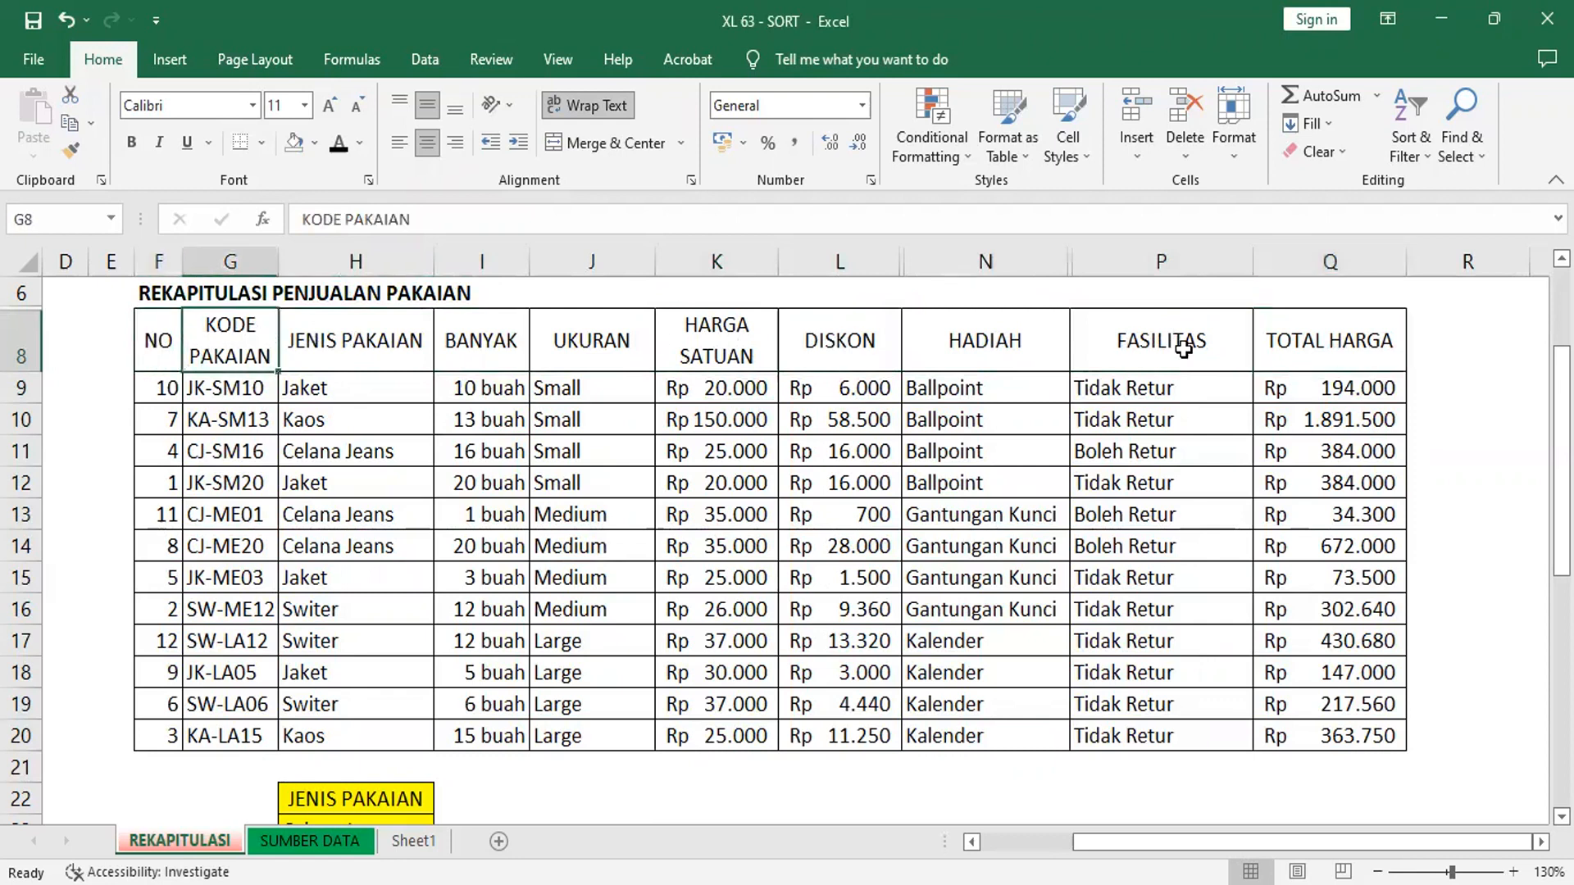
{"action": "left_click", "coordinate": [1345, 345]}
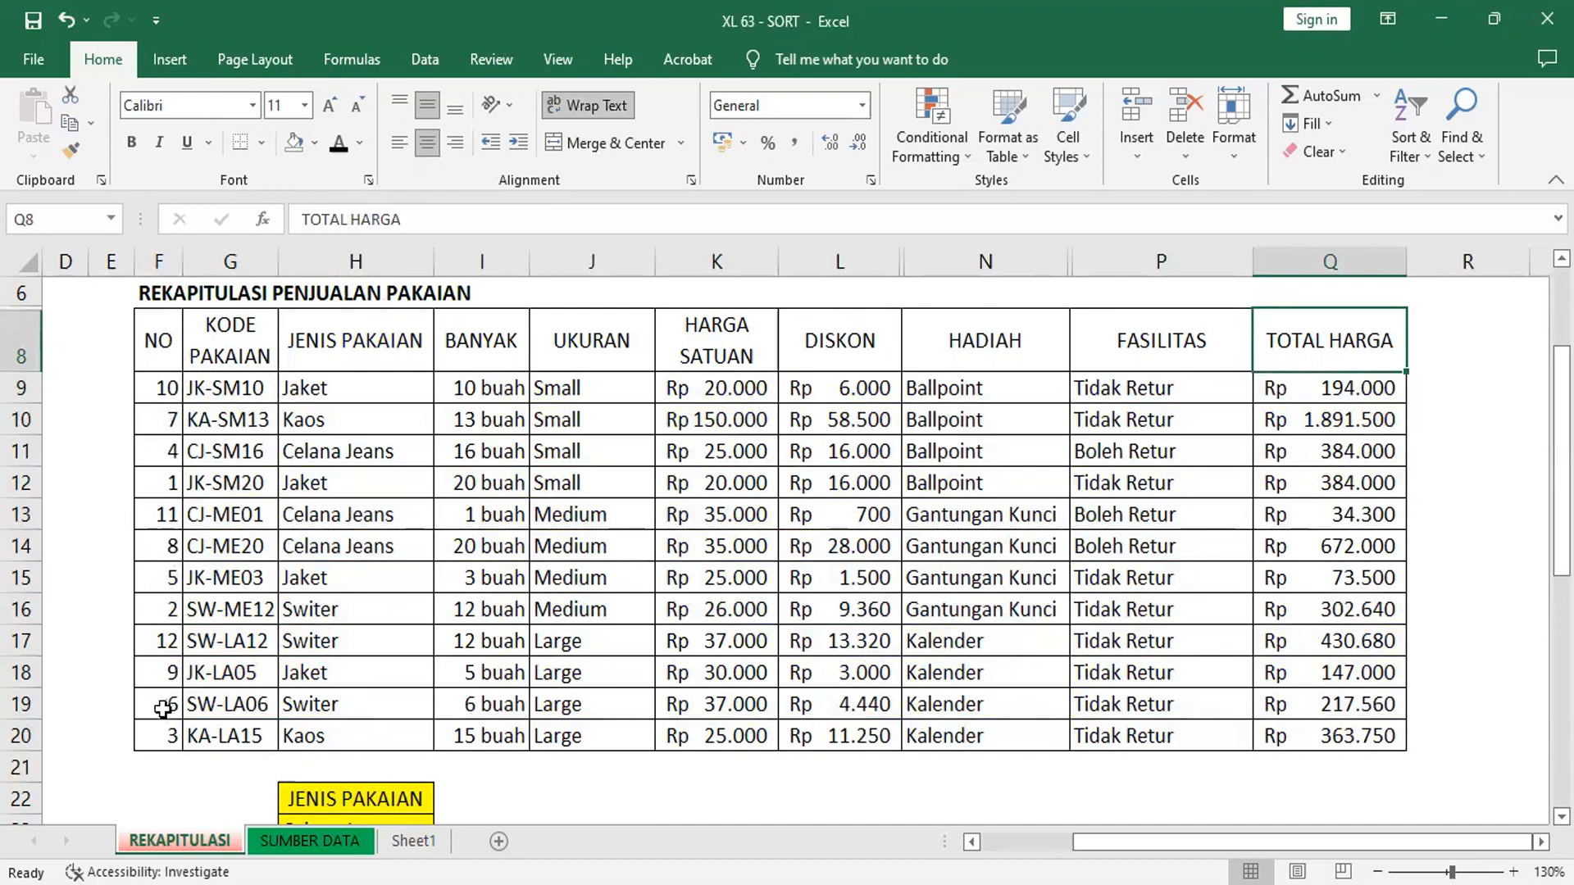
Sort the sales table by the NO column from smallest to largest.
{"action": "left_click", "coordinate": [168, 673]}
{"action": "left_click", "coordinate": [169, 578]}
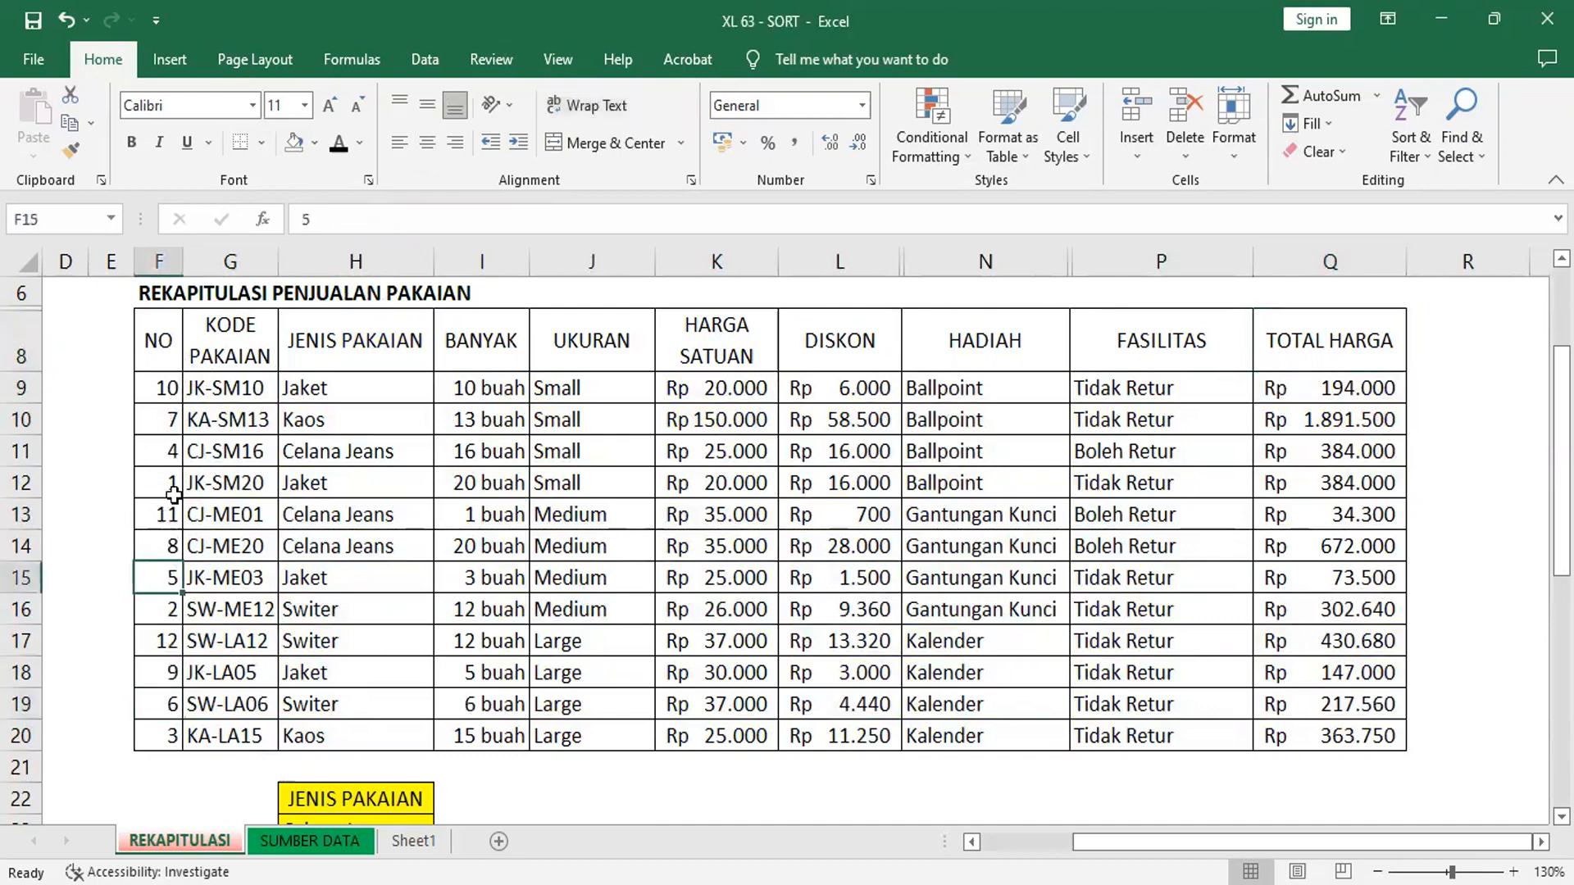
{"action": "left_click", "coordinate": [1424, 105]}
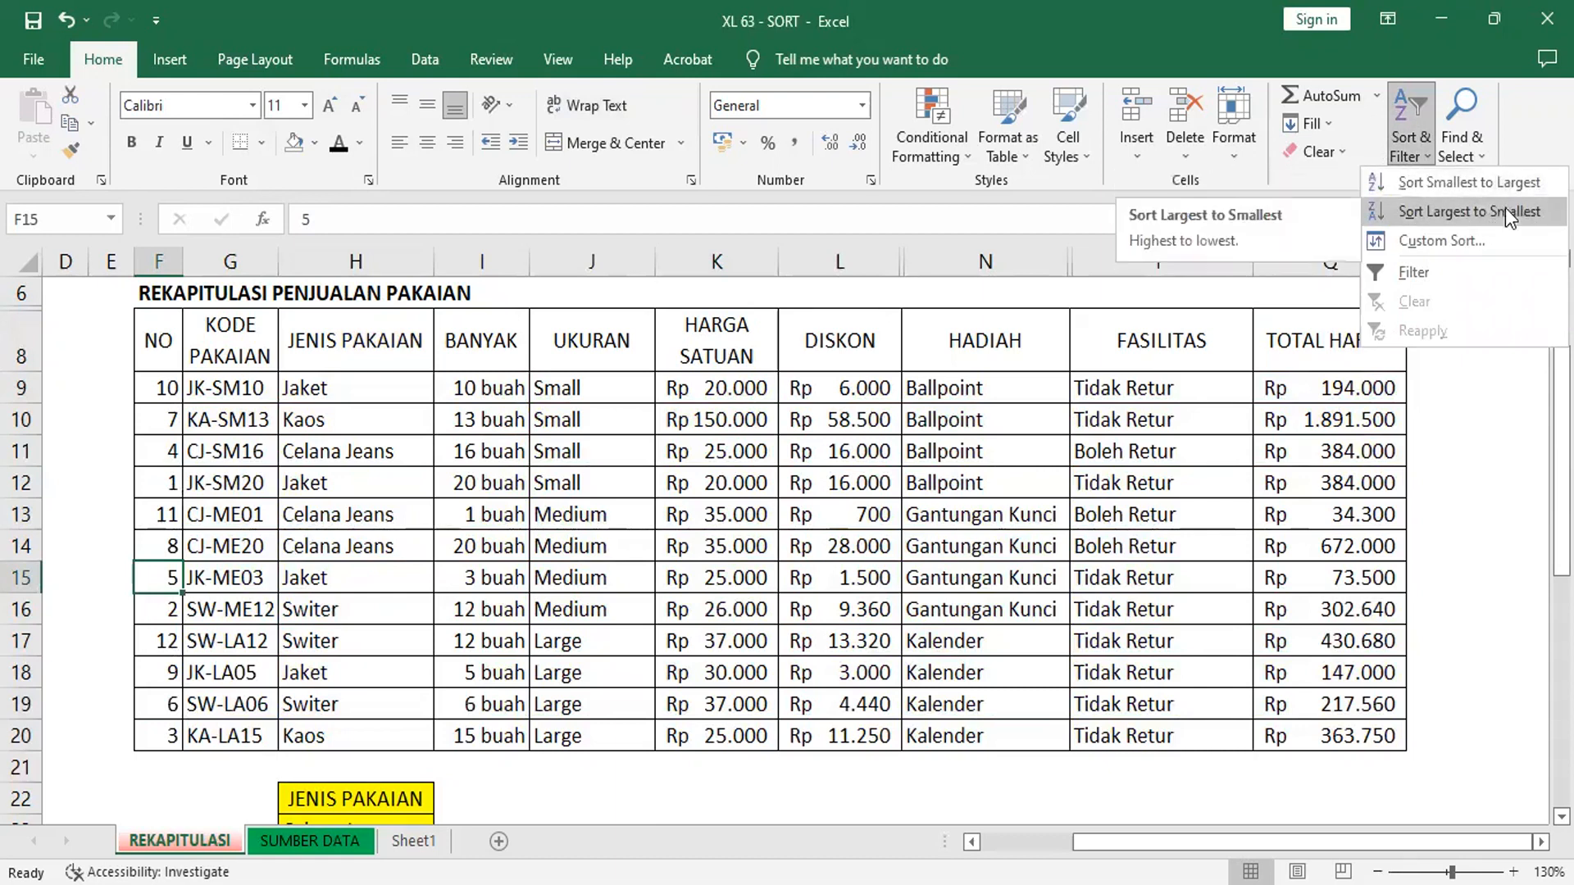
{"action": "left_click", "coordinate": [1431, 184]}
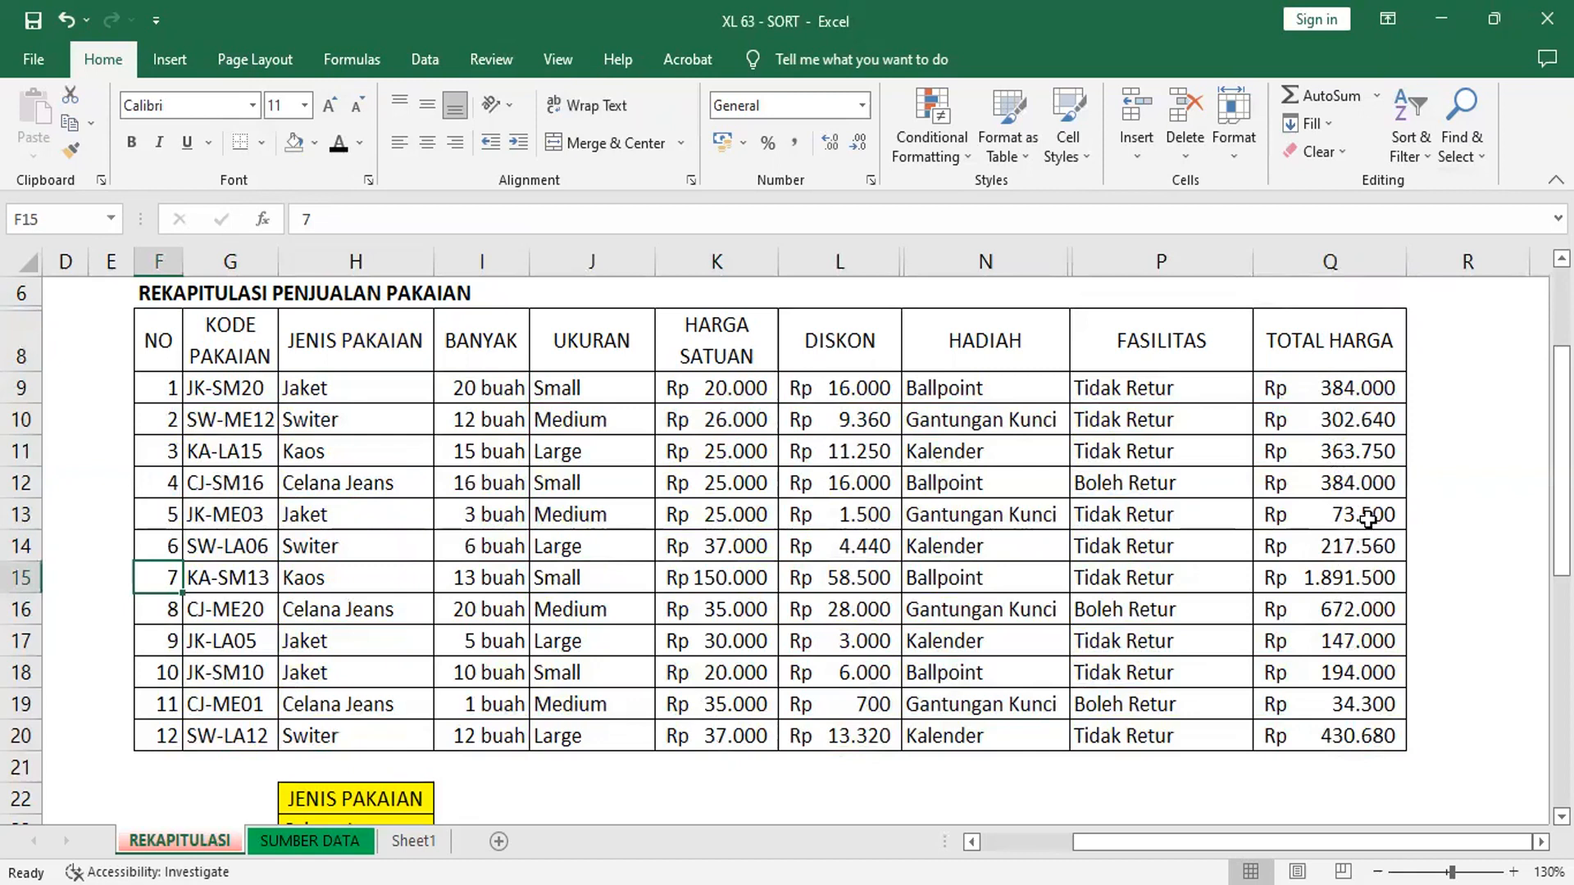
Sort the sales table by the TOTAL HARGA column from largest to smallest.
{"action": "left_click", "coordinate": [1354, 637]}
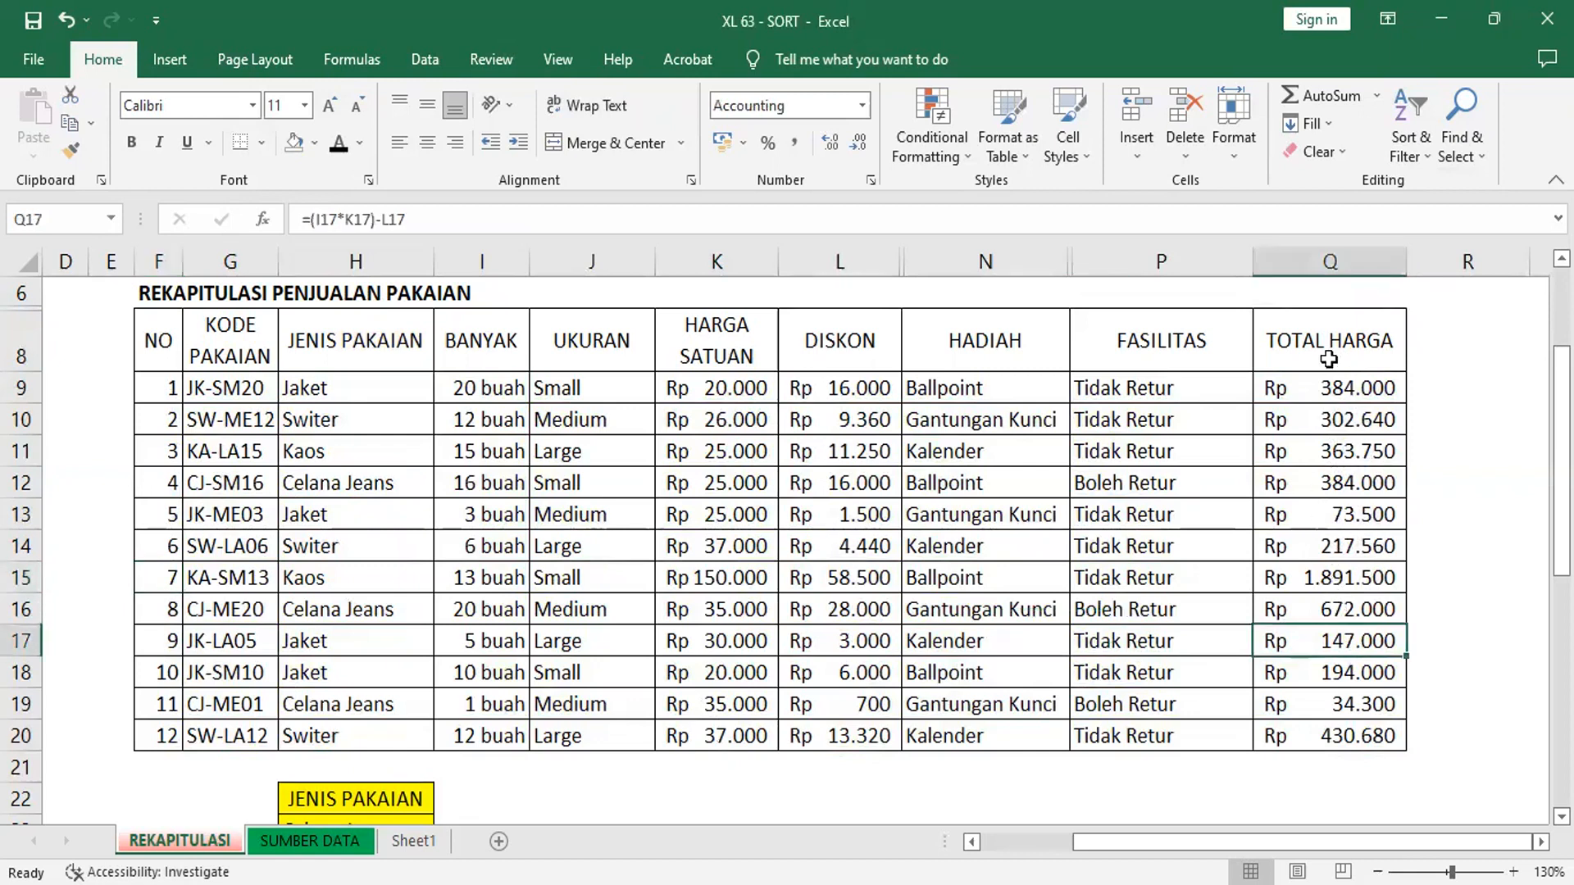
{"action": "left_click", "coordinate": [1329, 564]}
{"action": "left_click", "coordinate": [1338, 673]}
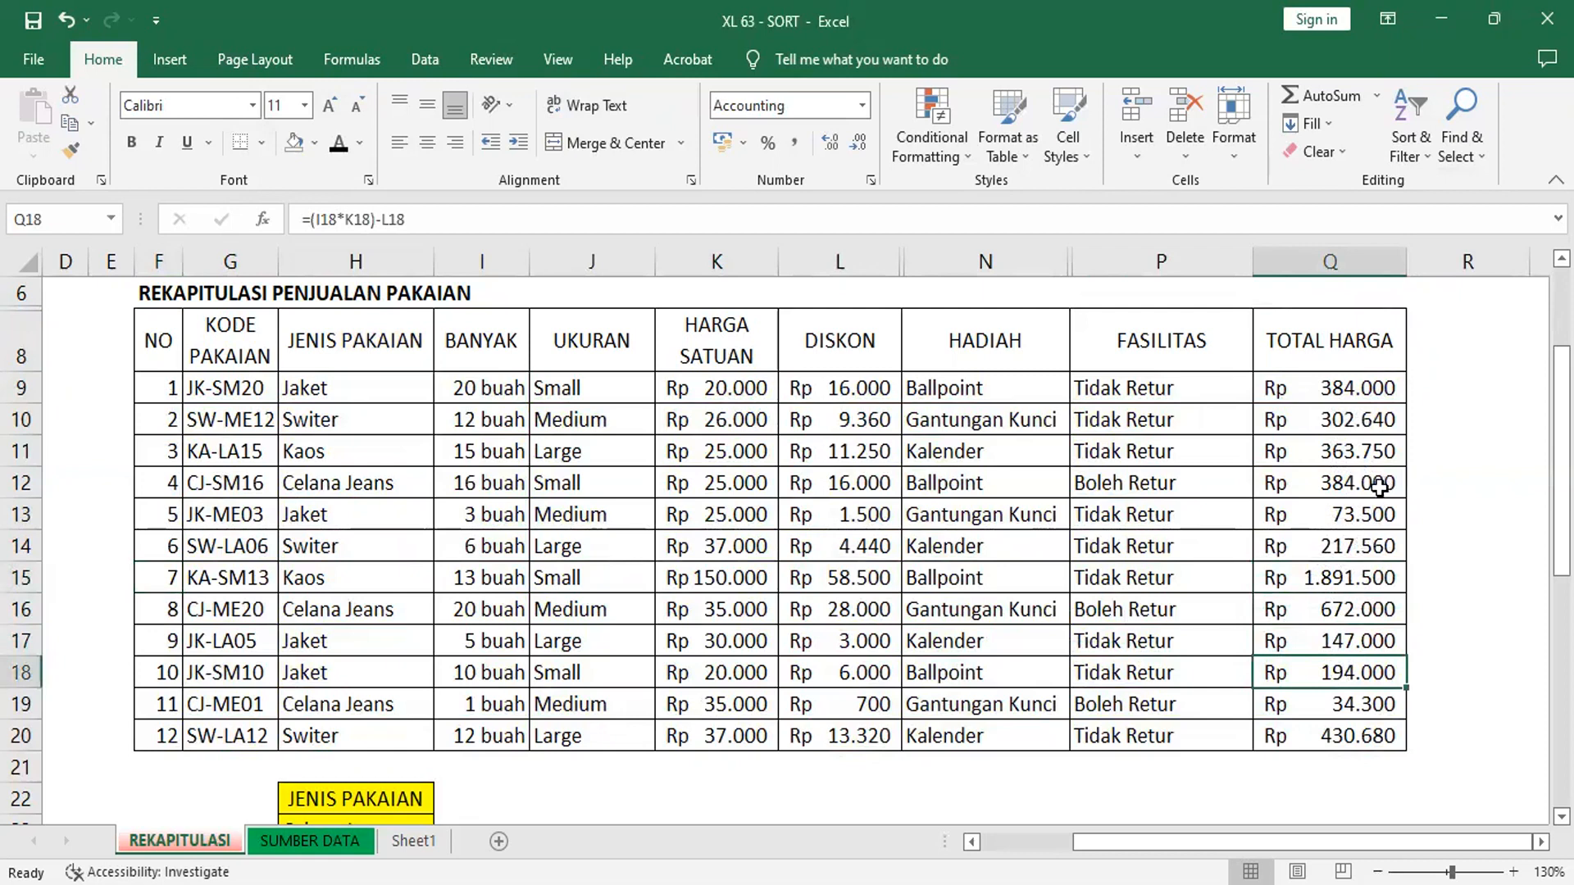
{"action": "left_click", "coordinate": [1419, 147]}
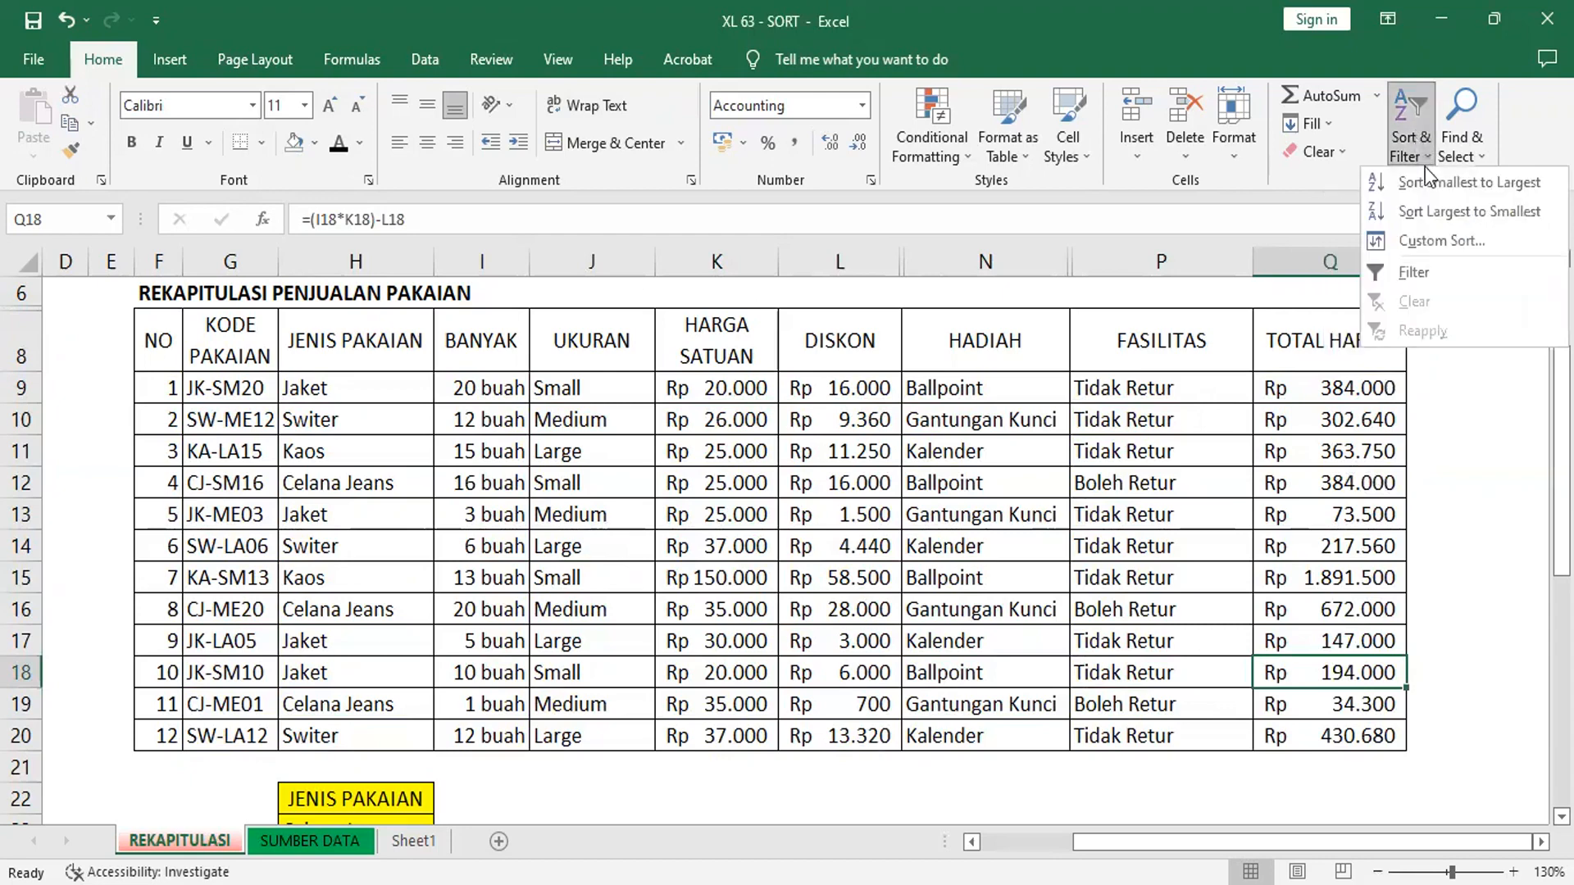
{"action": "left_click", "coordinate": [1440, 215]}
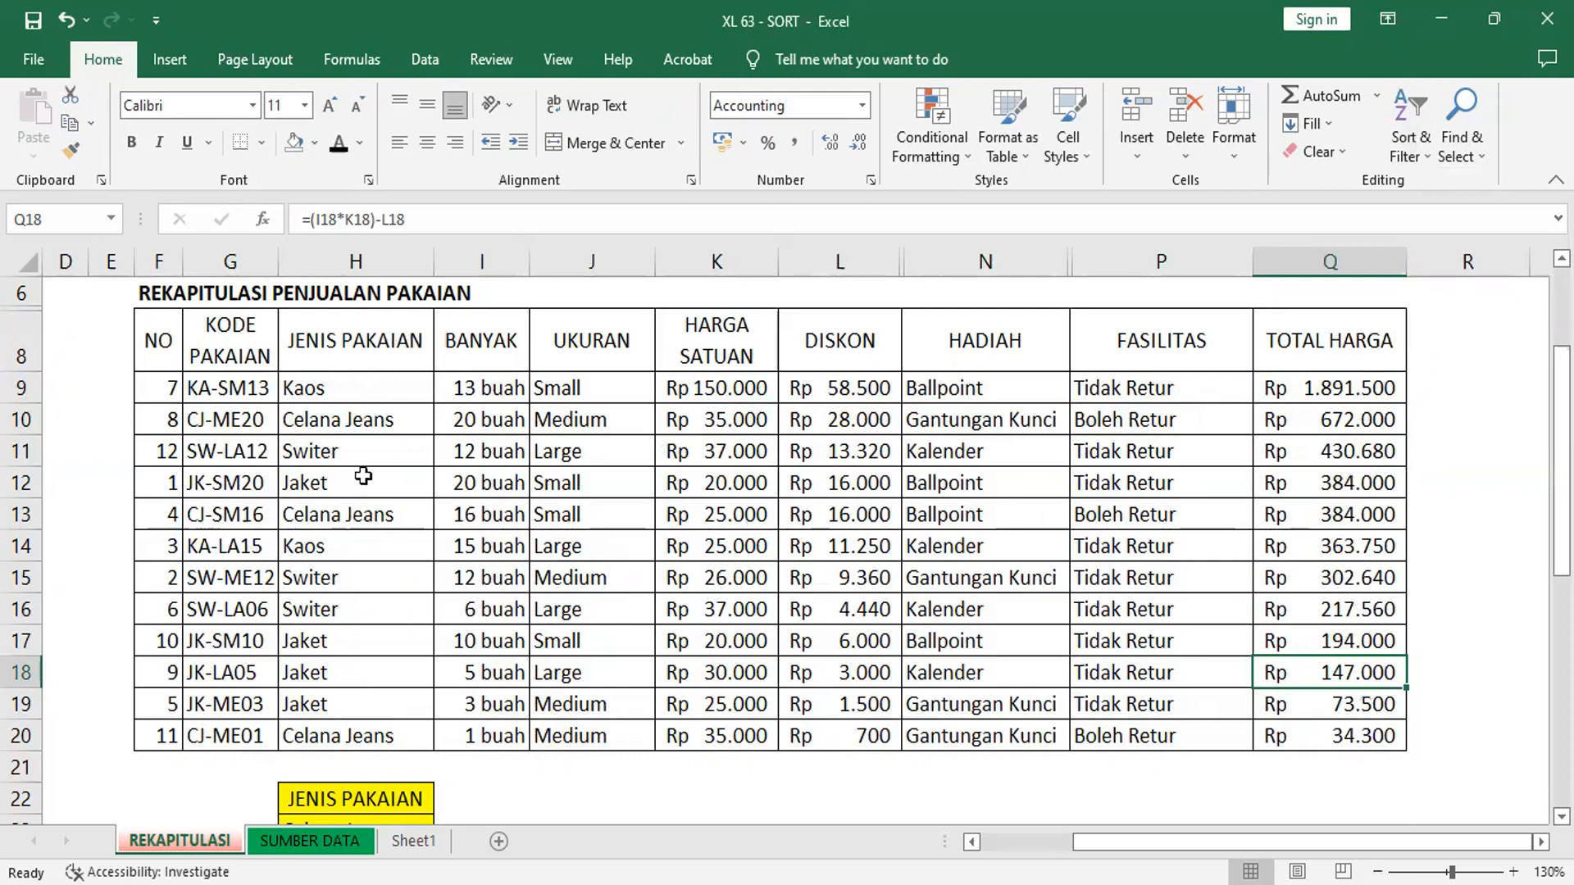
Sort the sales table by the JENIS PAKAIAN column from A to Z and check the clothing groups.
{"action": "left_click", "coordinate": [361, 553]}
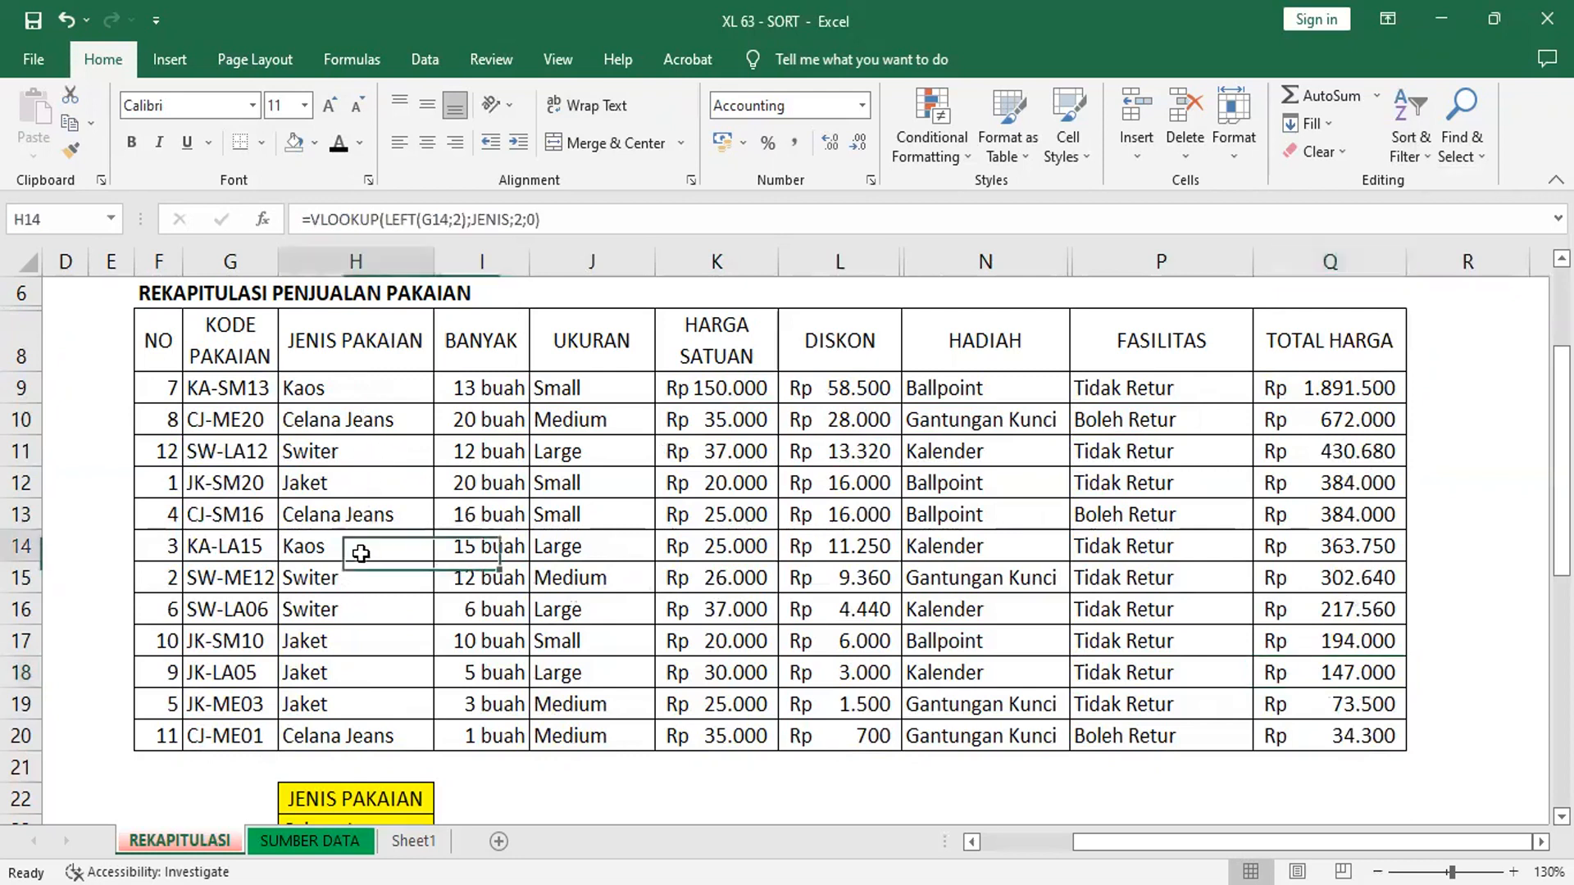
{"action": "left_click", "coordinate": [364, 584]}
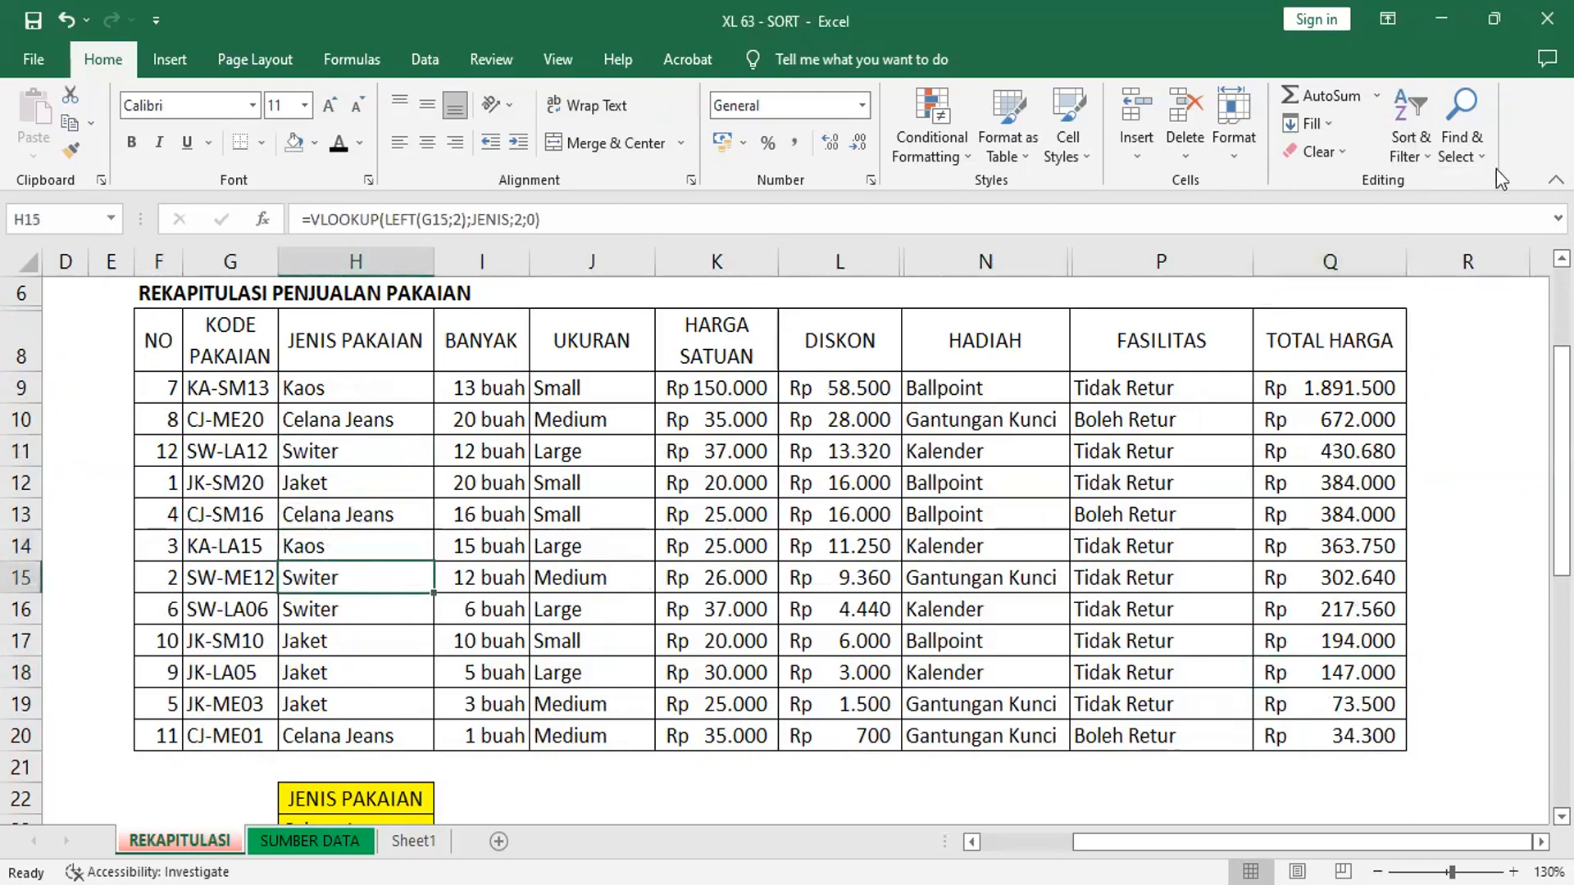
{"action": "left_click", "coordinate": [1420, 111]}
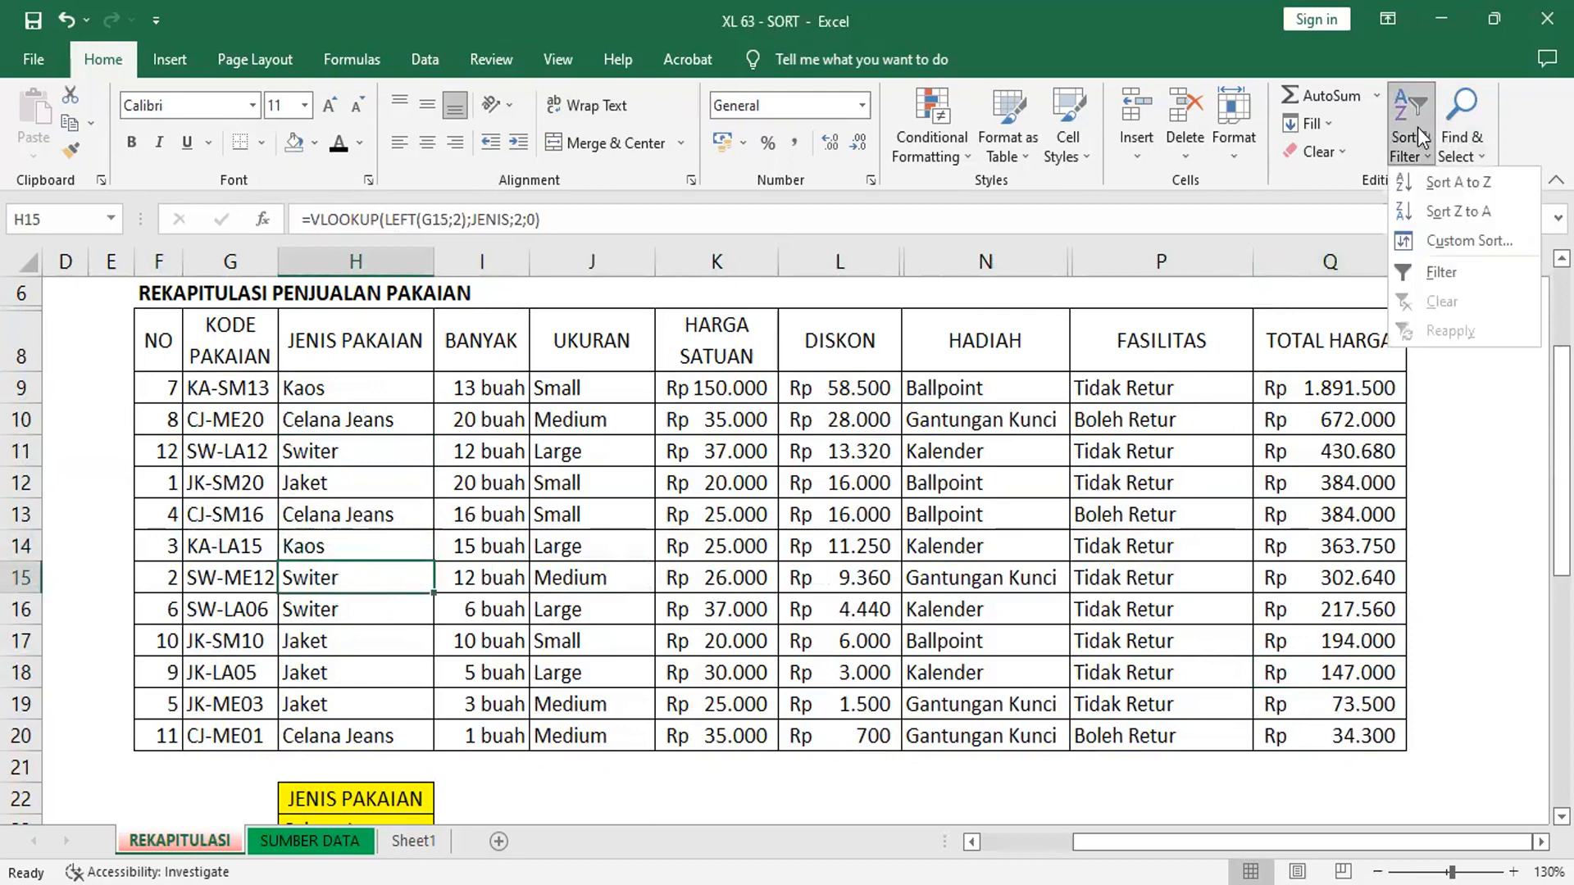
{"action": "left_click", "coordinate": [1471, 185]}
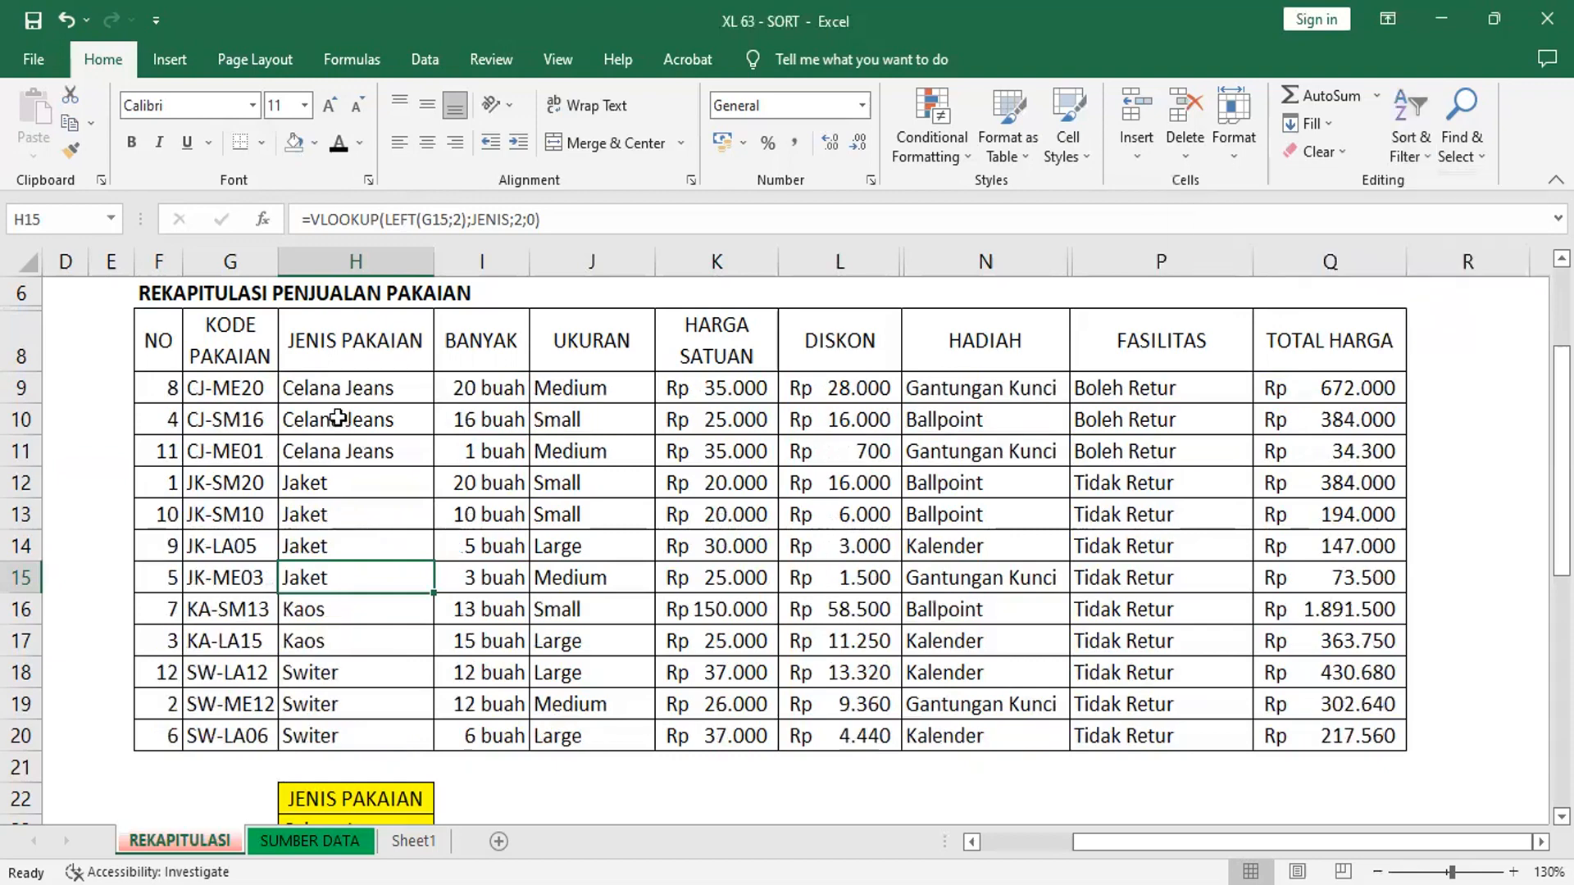
{"action": "left_click", "coordinate": [325, 392]}
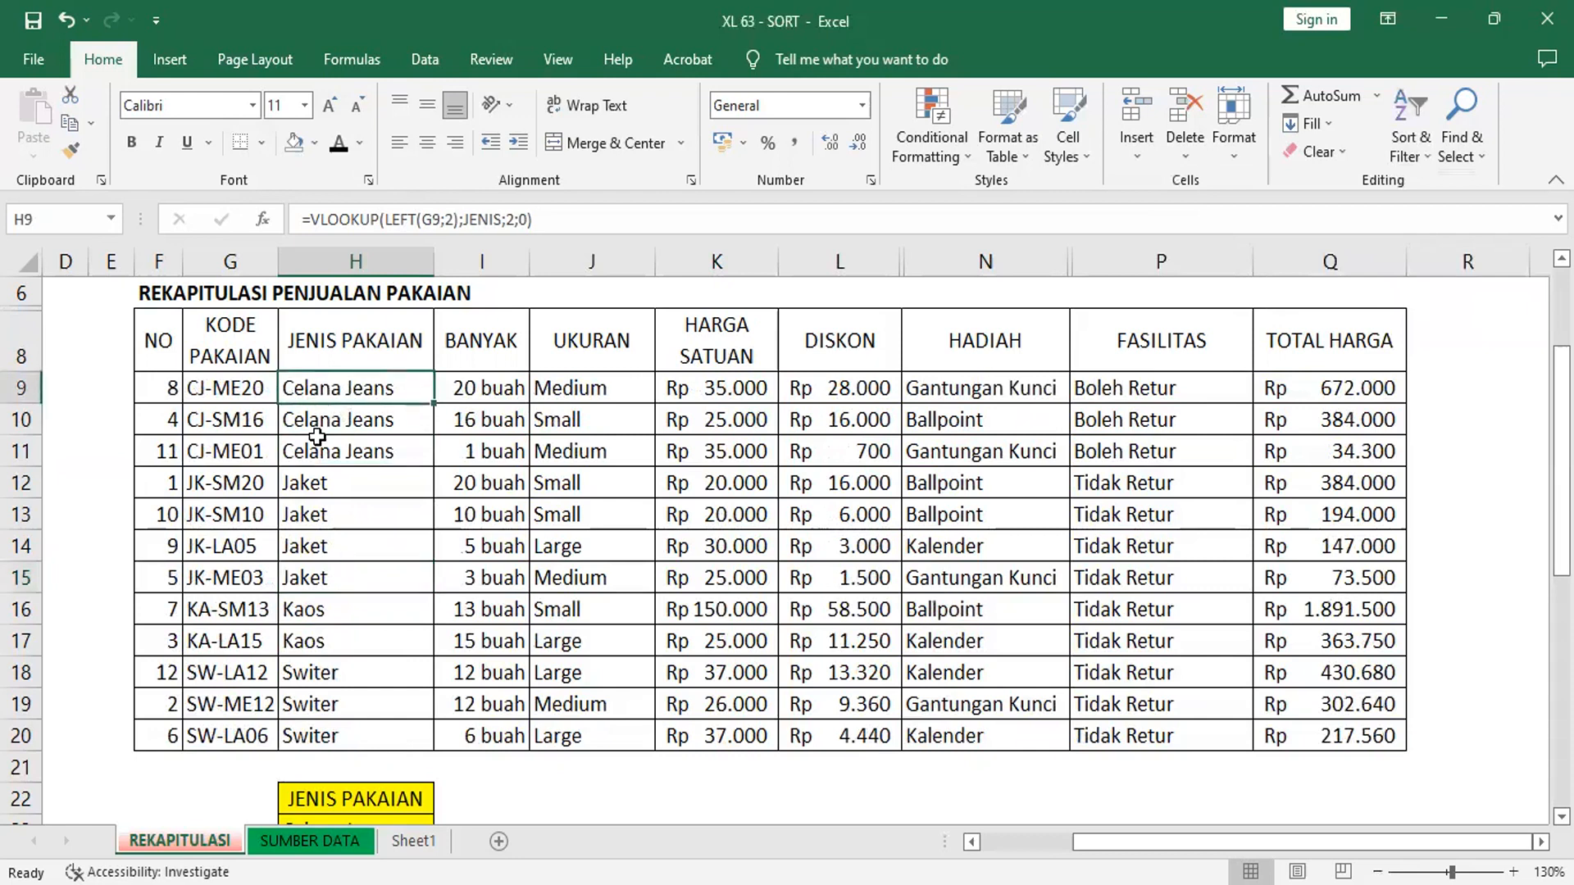
{"action": "left_click", "coordinate": [303, 490]}
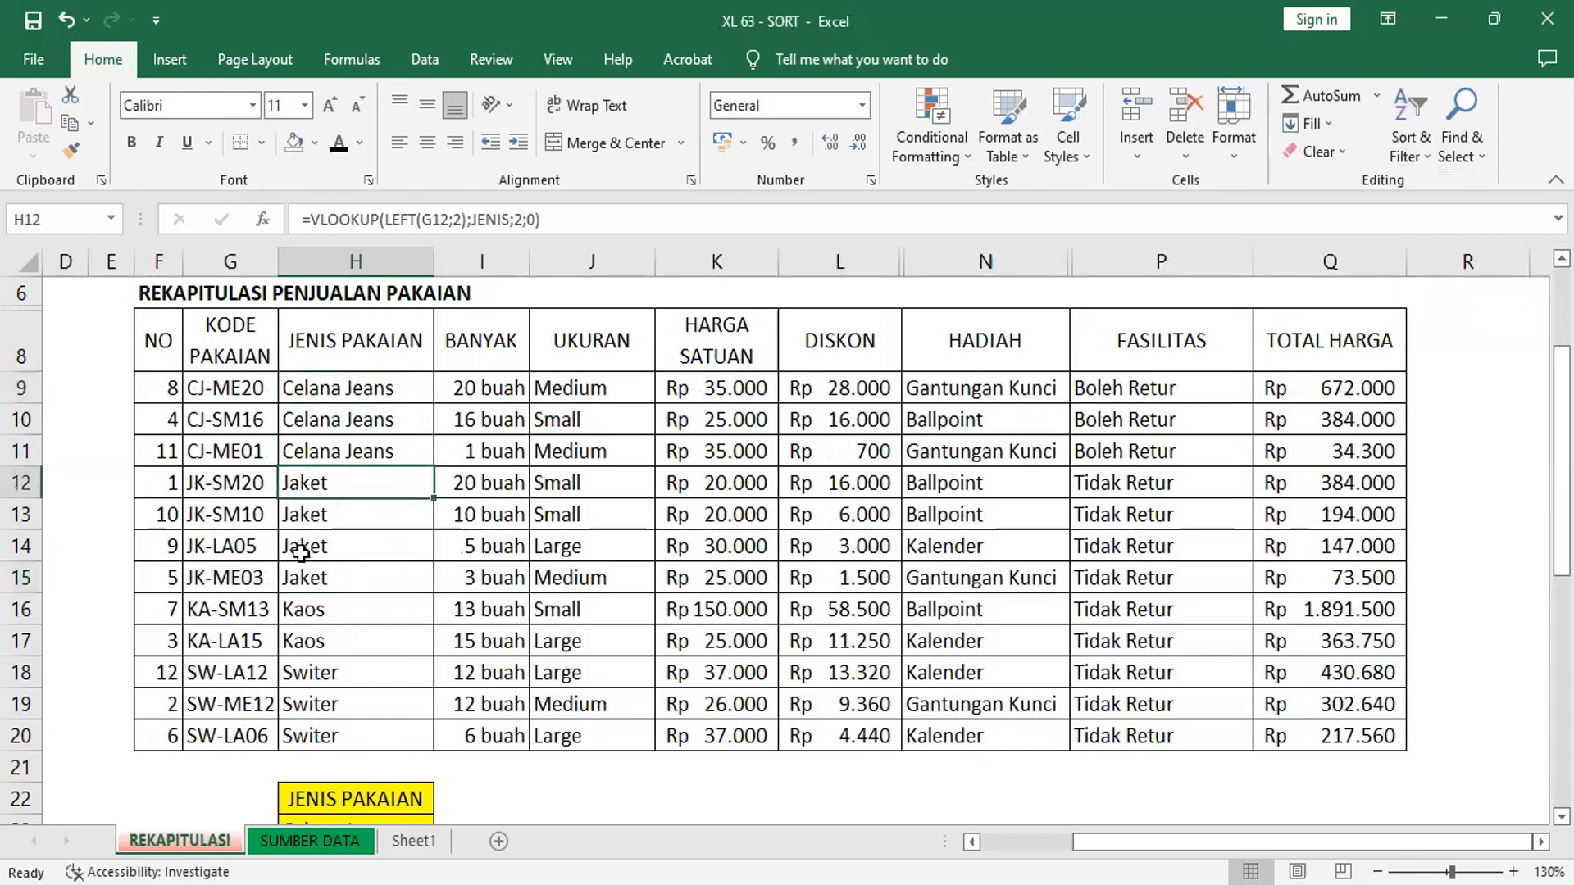
{"action": "left_click", "coordinate": [317, 612]}
{"action": "left_click", "coordinate": [327, 695]}
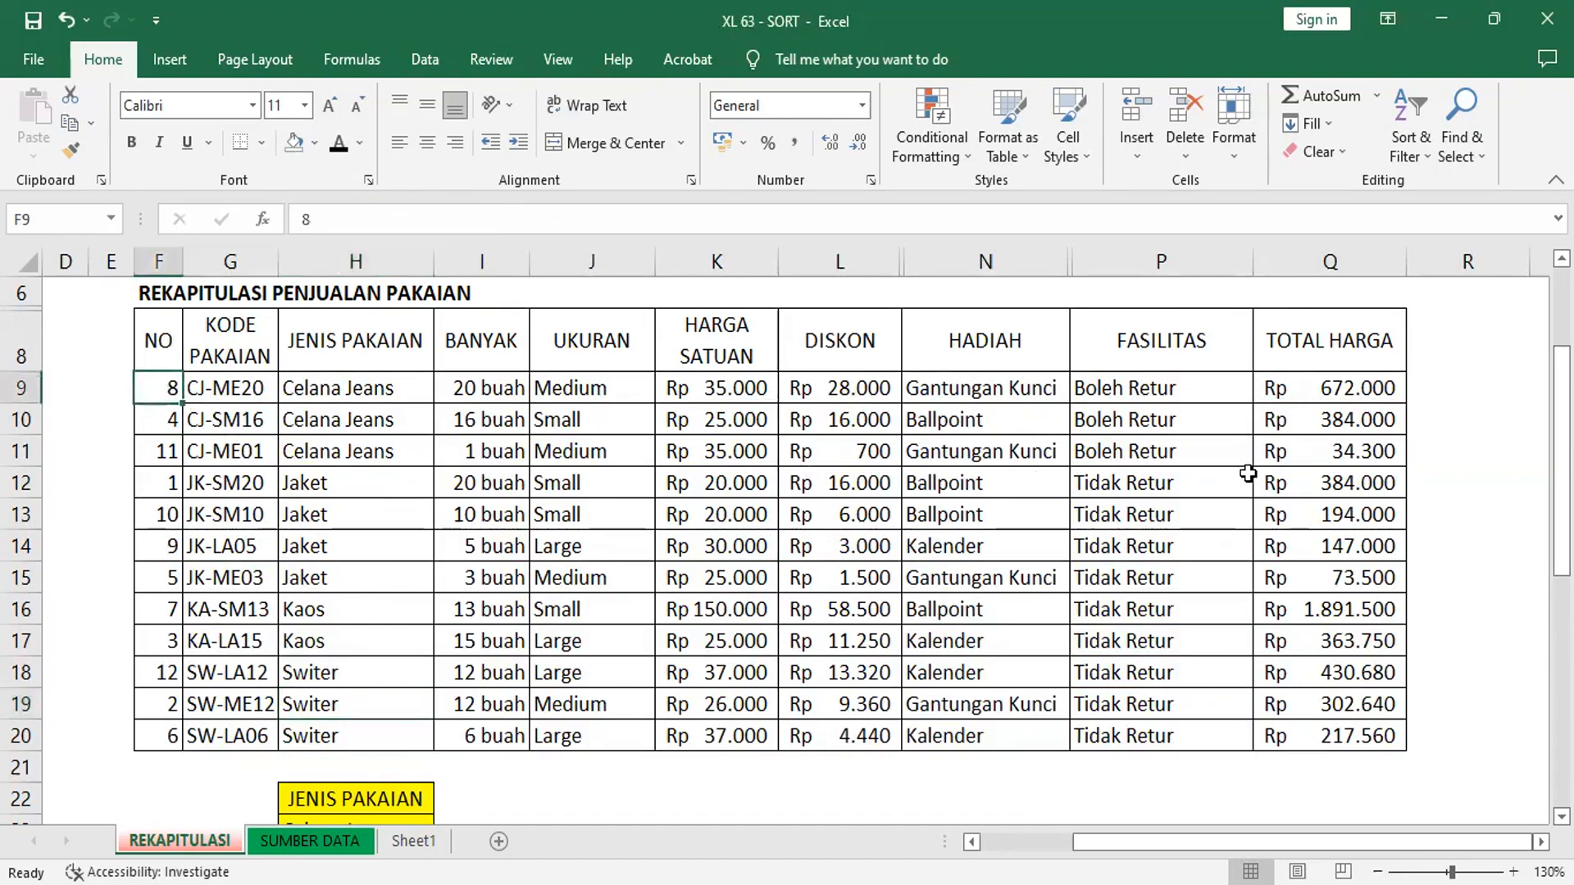
Fill the Celana Jeans rows F9:Q11 with a light blue theme colour and check their UKURAN and BANYAK cells.
{"action": "left_click", "coordinate": [1329, 457], "text": "shift"}
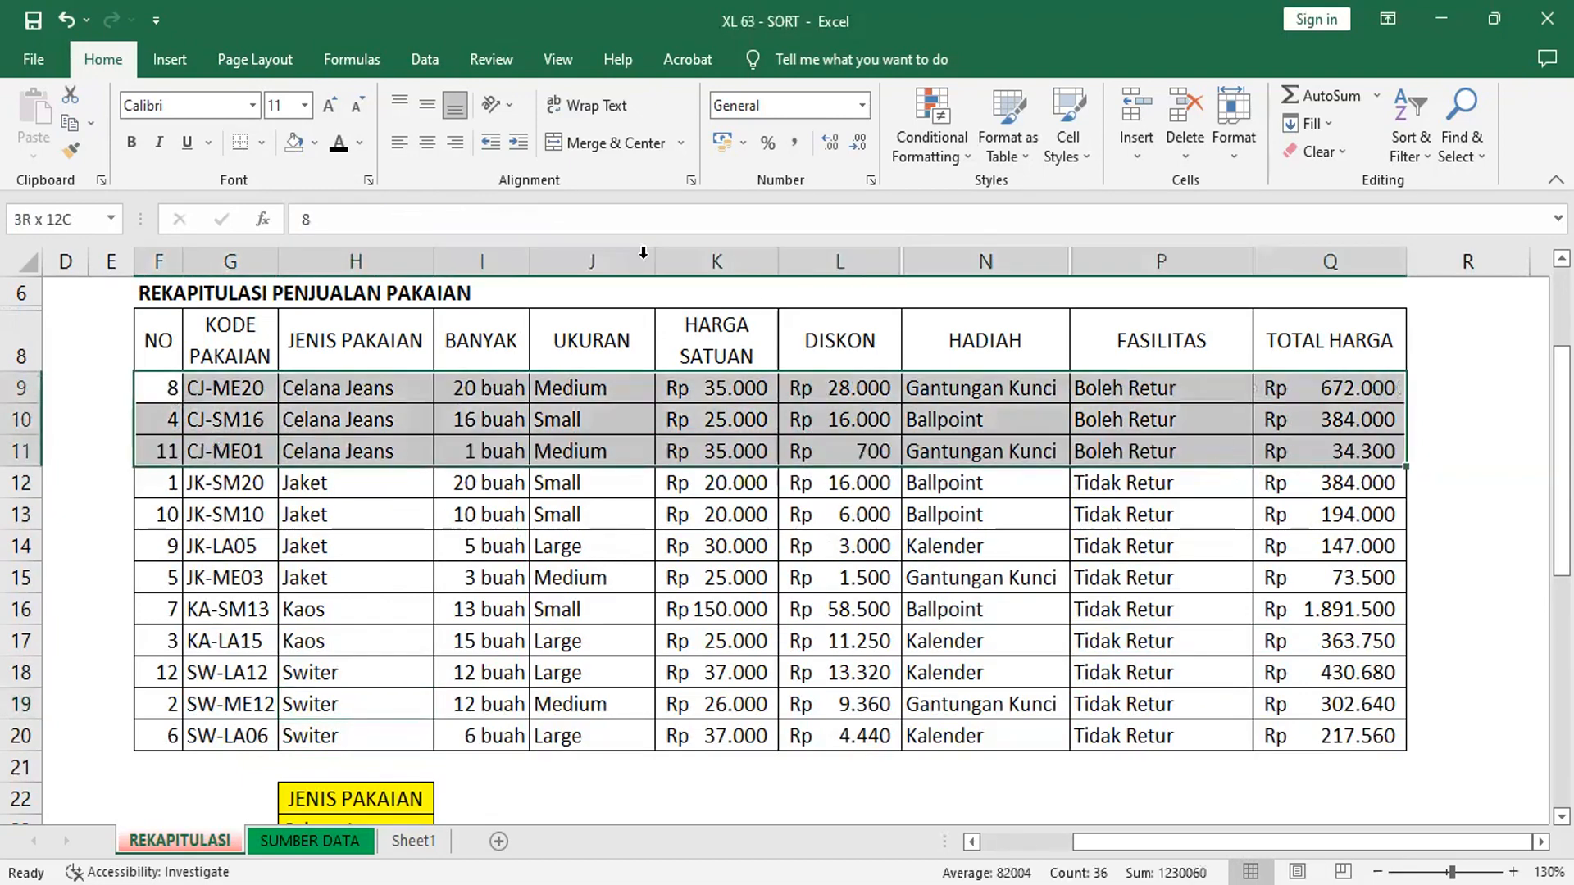
{"action": "left_click", "coordinate": [315, 144]}
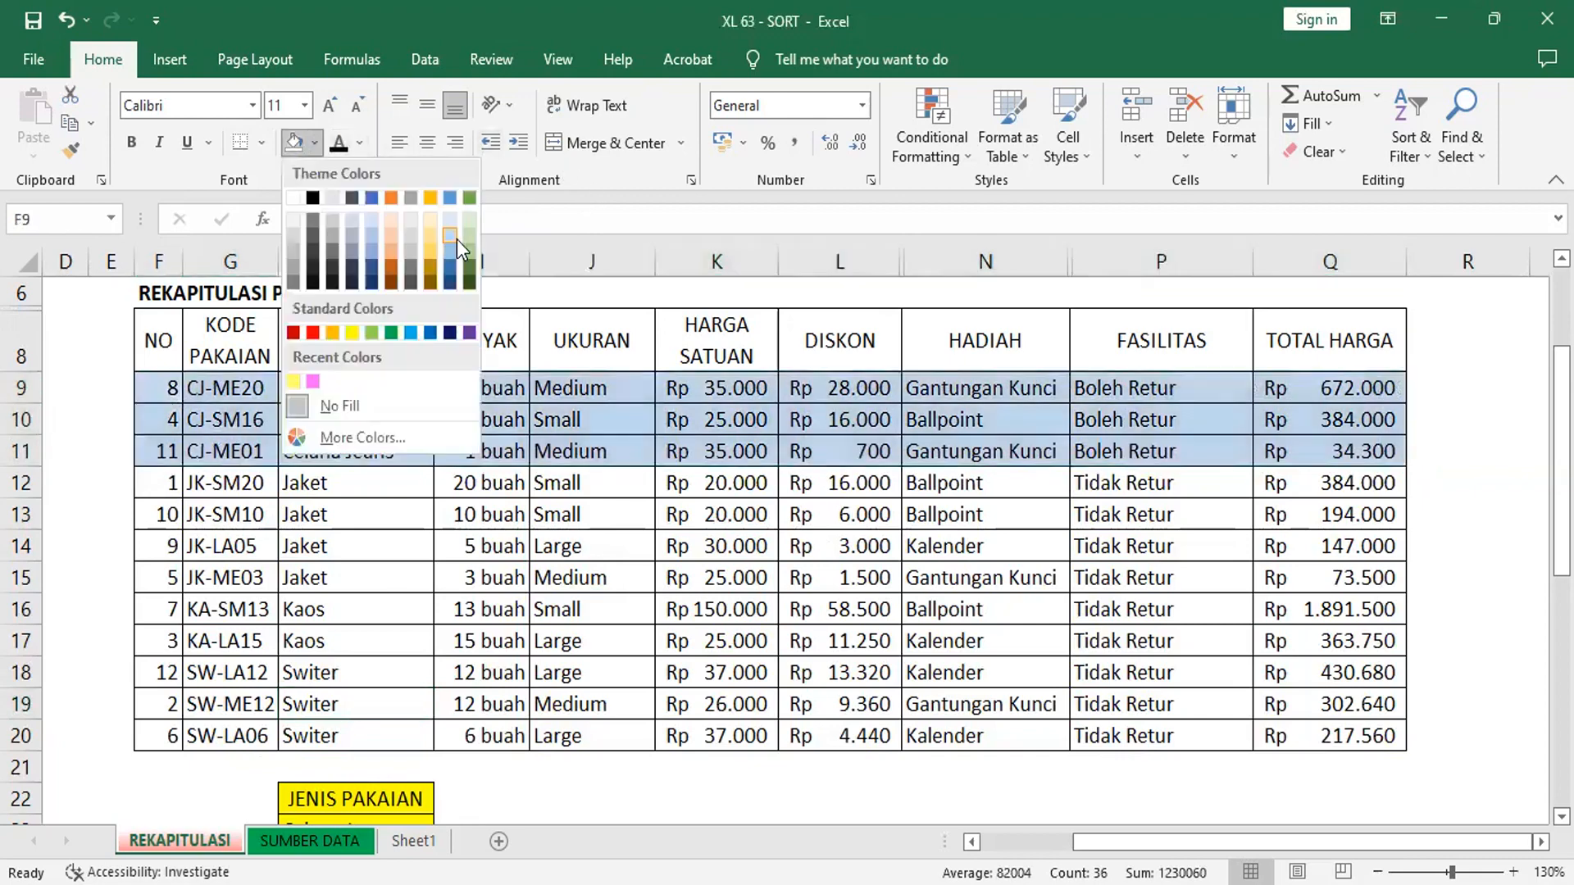
{"action": "left_click", "coordinate": [456, 239]}
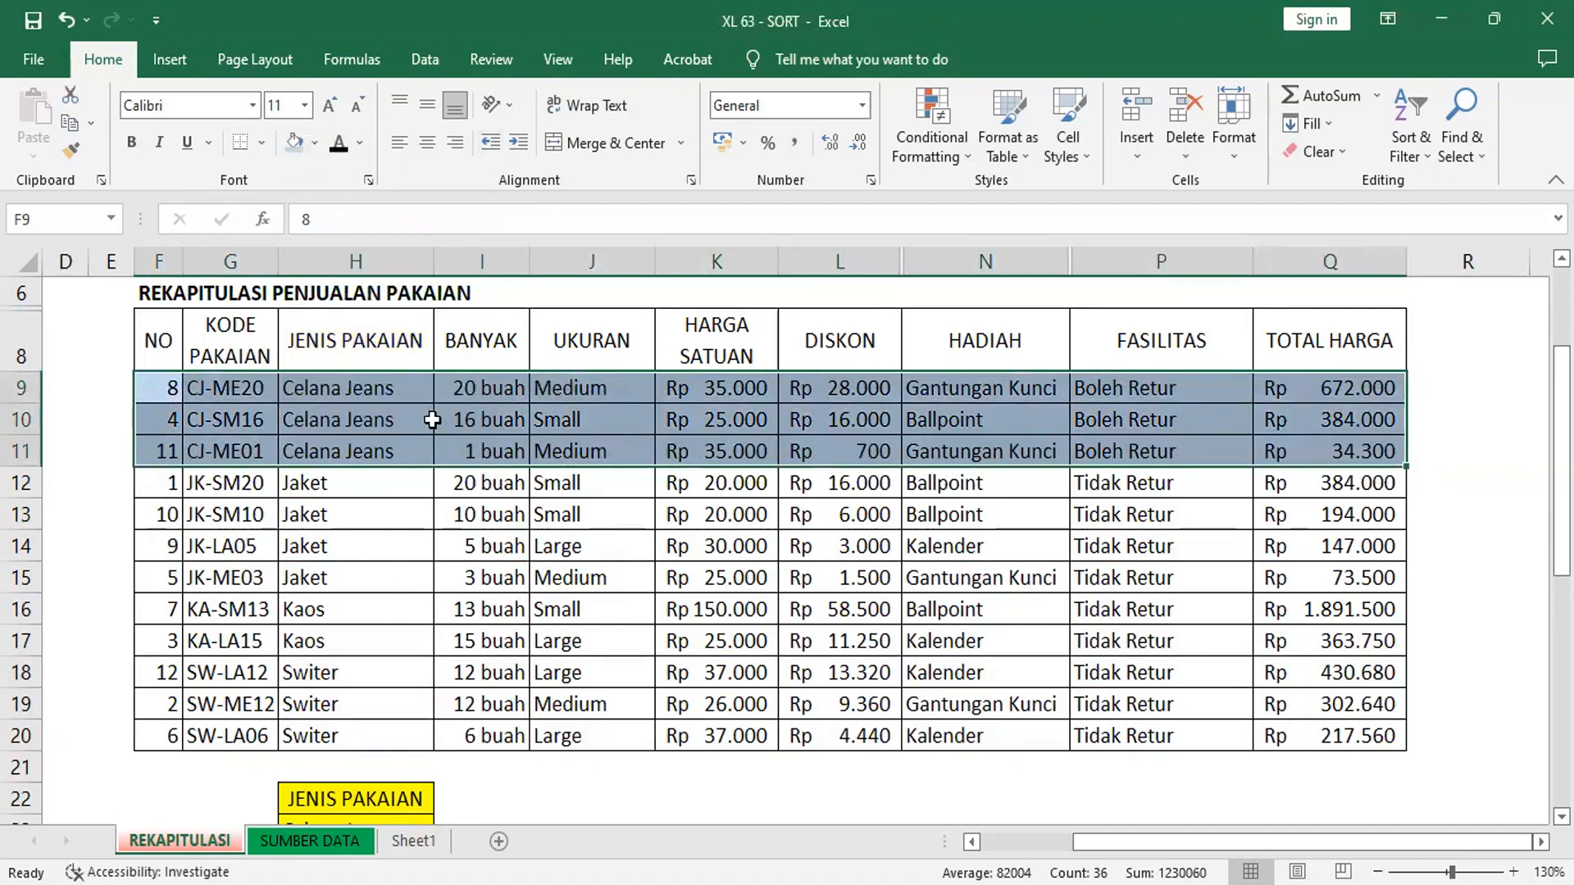
{"action": "left_click", "coordinate": [609, 393]}
{"action": "left_click", "coordinate": [591, 416]}
{"action": "left_click", "coordinate": [594, 445]}
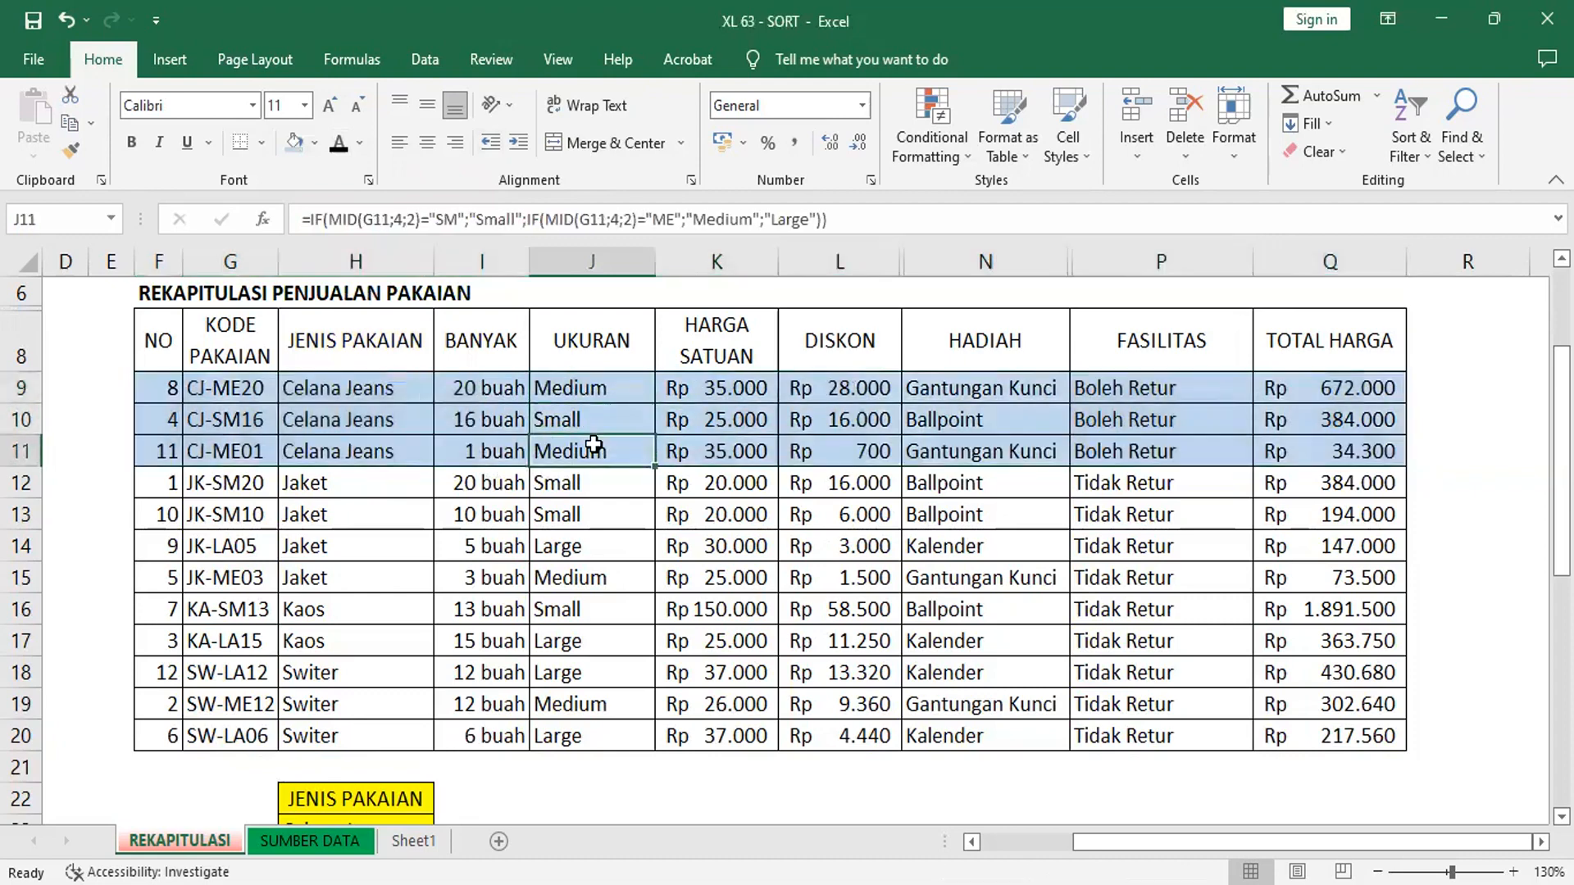
{"action": "left_click_drag", "start_coordinate": [595, 387], "coordinate": [596, 442]}
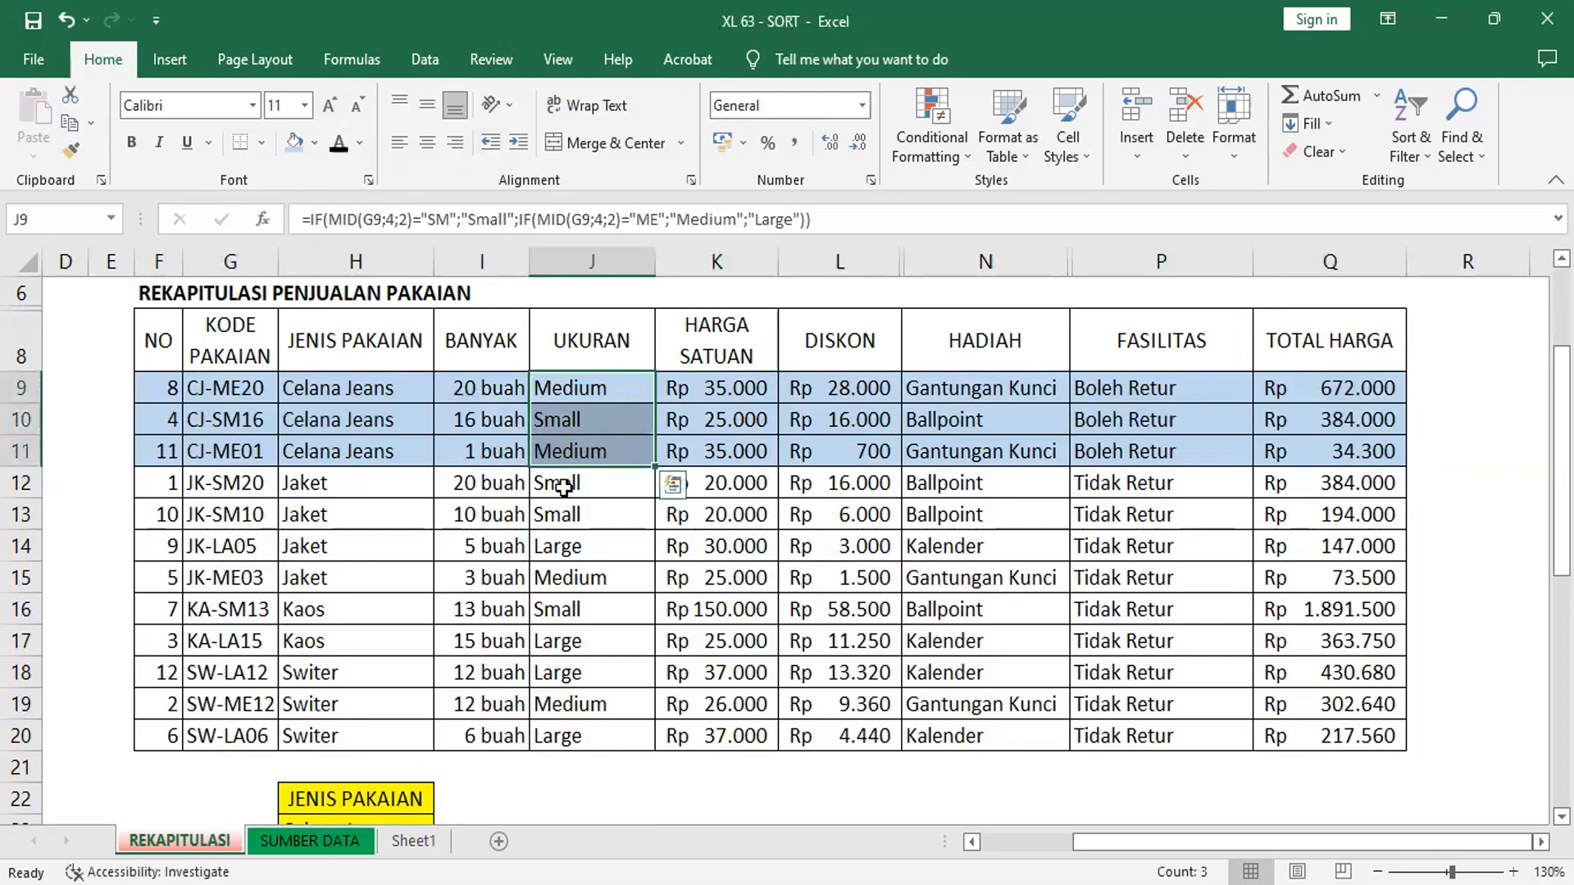
{"action": "left_click", "coordinate": [482, 451]}
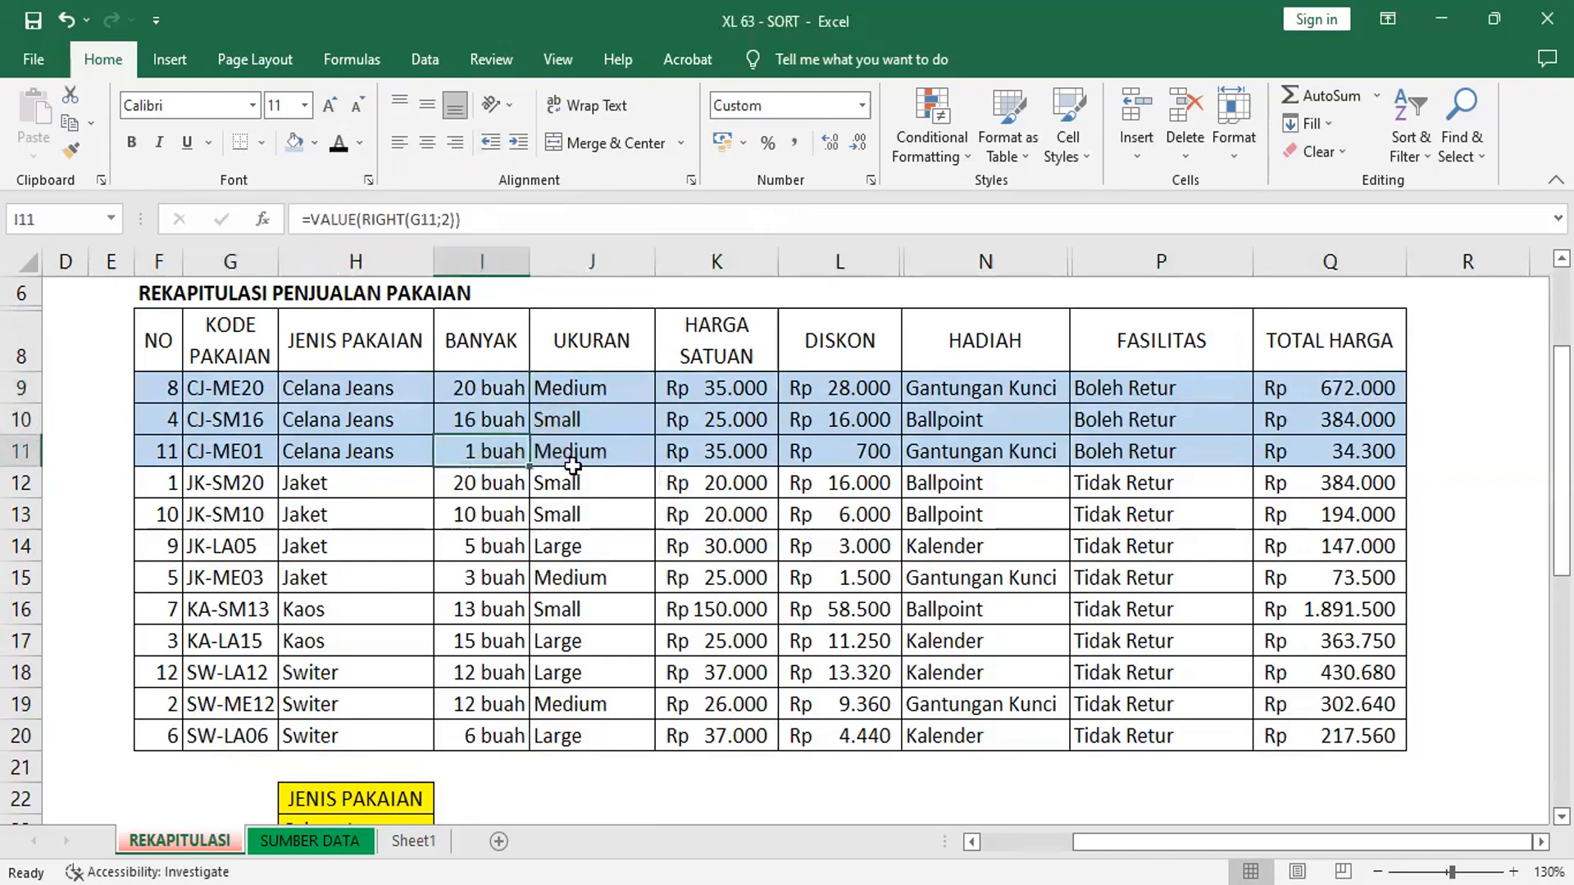
Fill the Jaket rows F12:Q15 with a light green theme colour and check their UKURAN cells.
{"action": "left_click", "coordinate": [164, 490]}
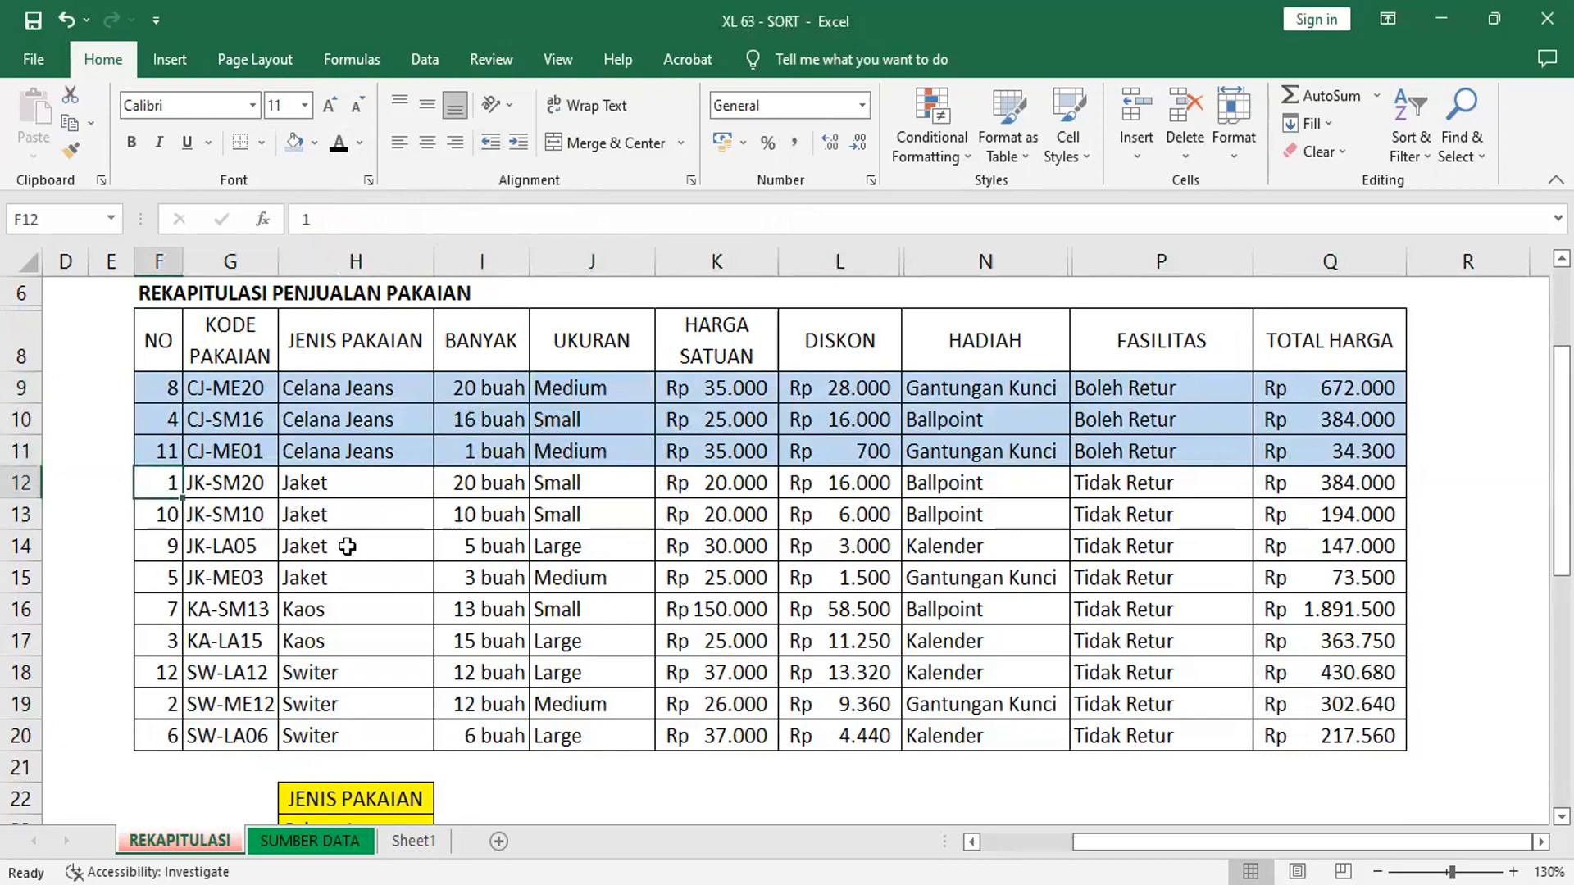
{"action": "left_click", "coordinate": [1313, 587], "text": "shift"}
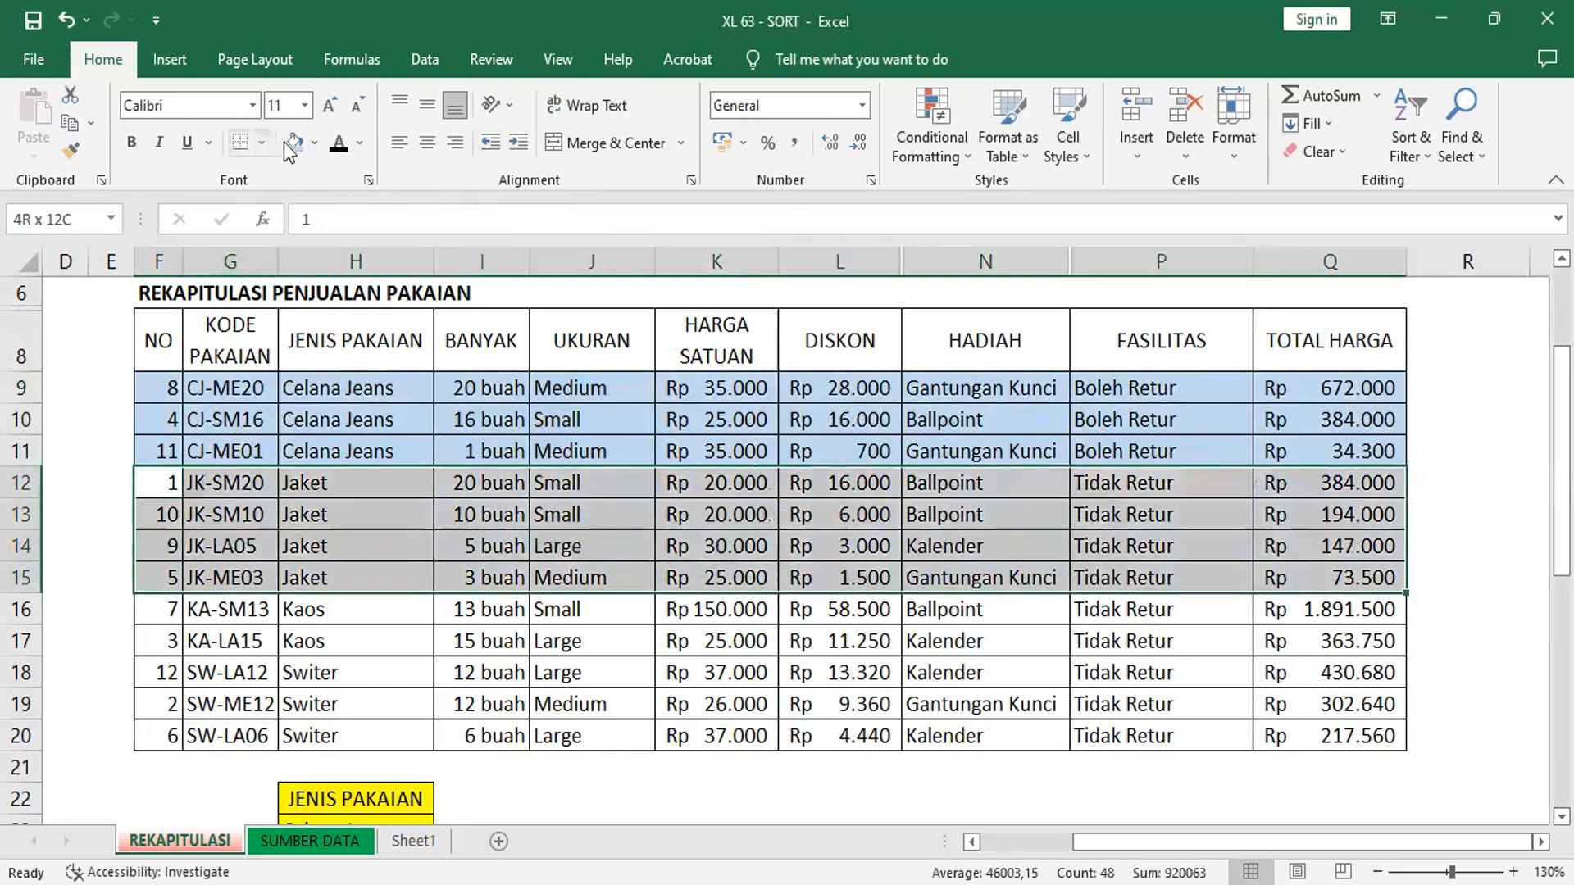
{"action": "left_click", "coordinate": [315, 144]}
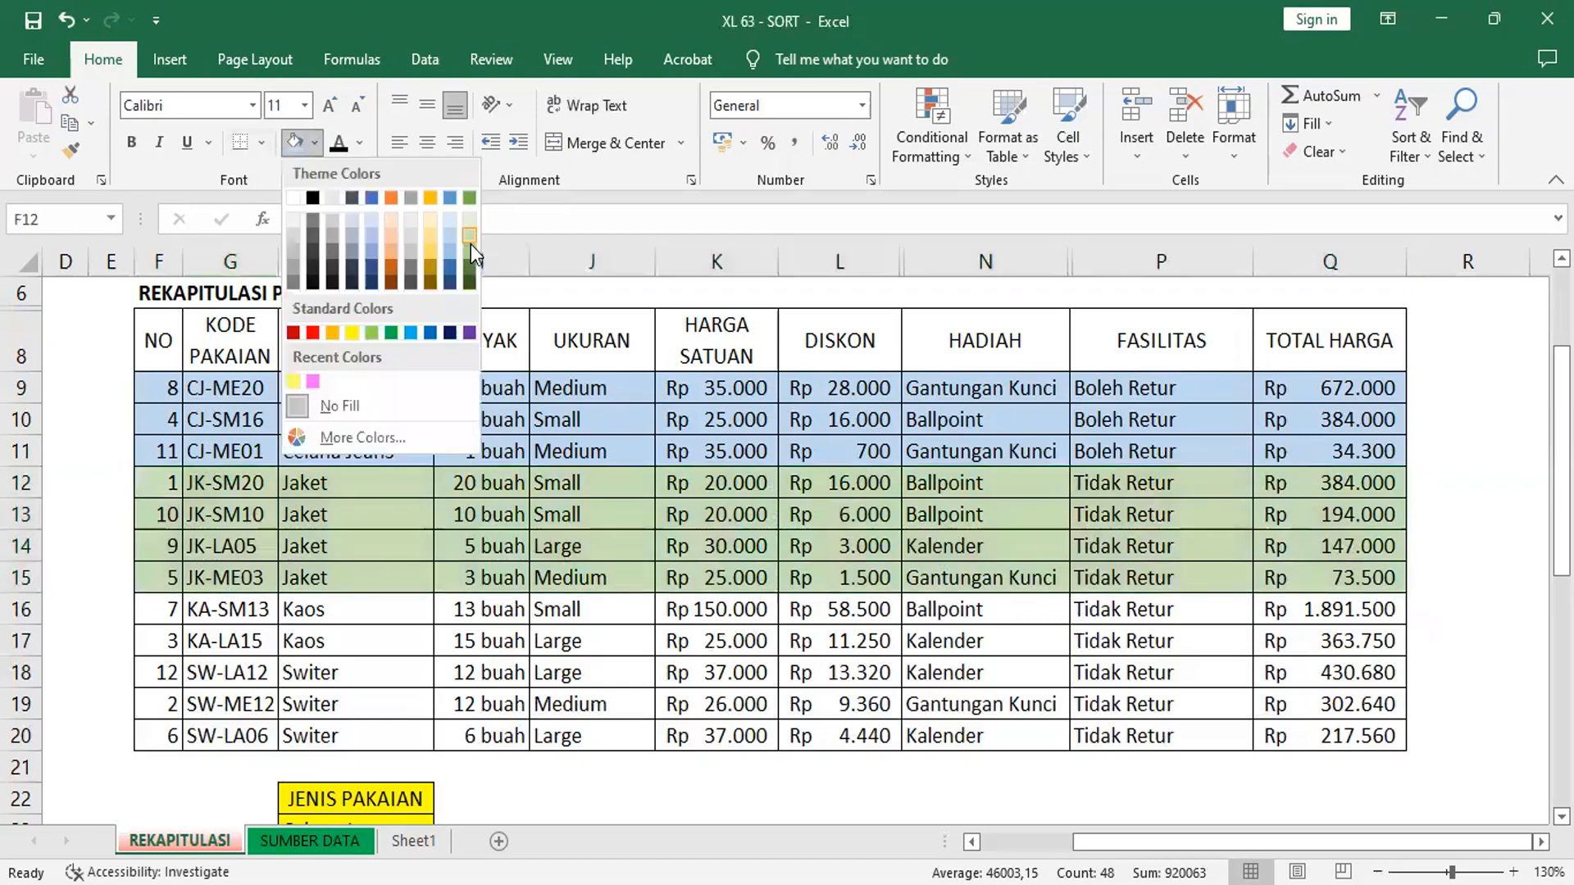
{"action": "left_click", "coordinate": [471, 245]}
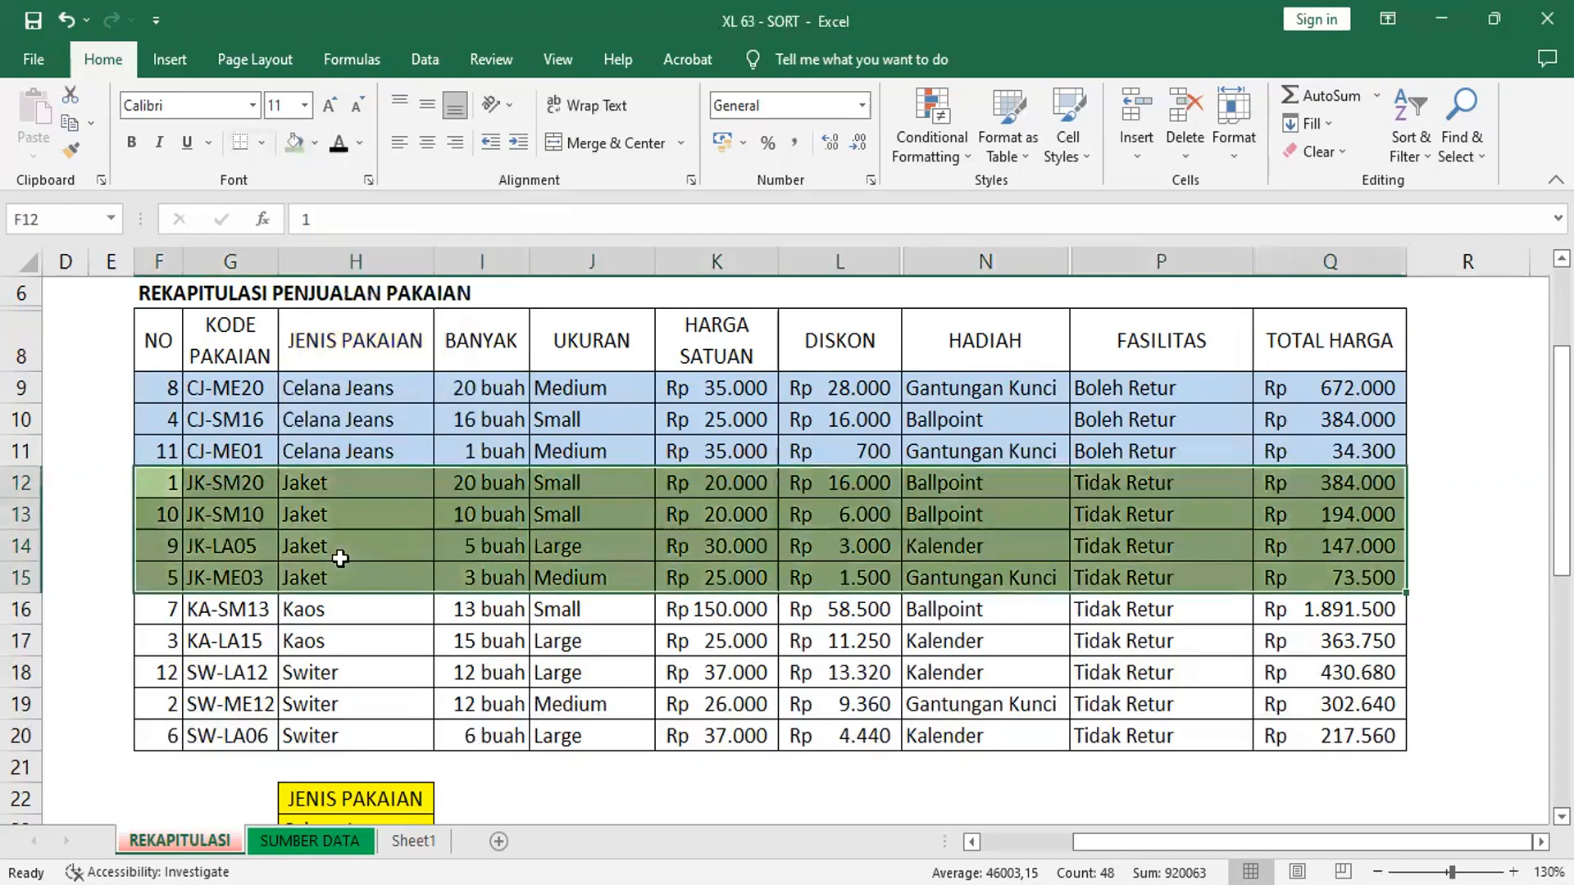
{"action": "left_click", "coordinate": [324, 502]}
{"action": "left_click", "coordinate": [601, 488]}
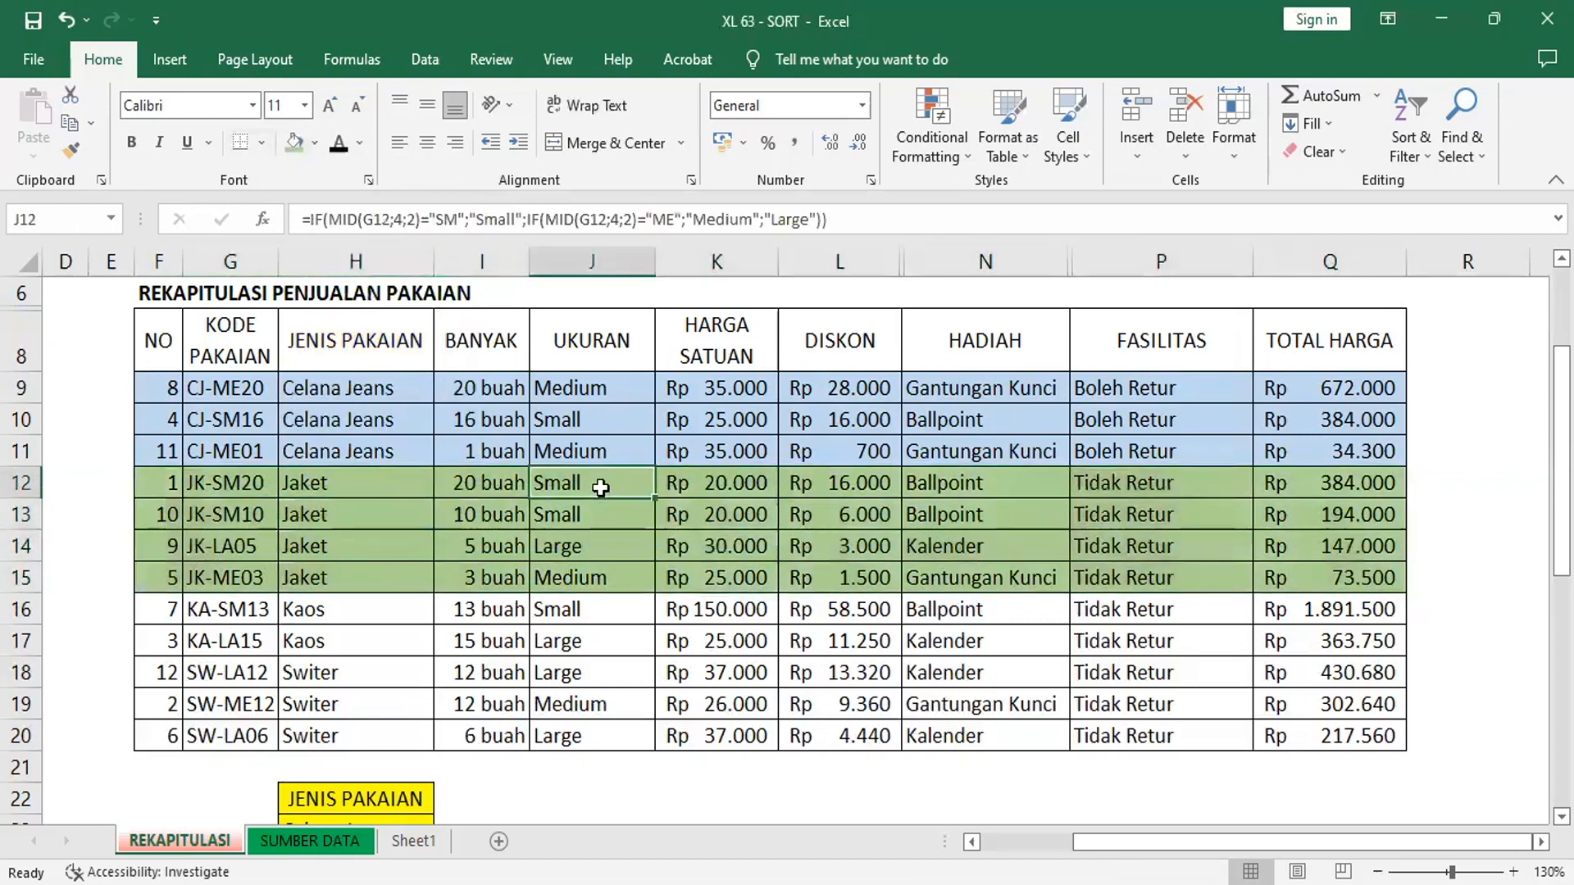
{"action": "left_click", "coordinate": [582, 512]}
{"action": "left_click", "coordinate": [587, 544]}
{"action": "left_click", "coordinate": [592, 576]}
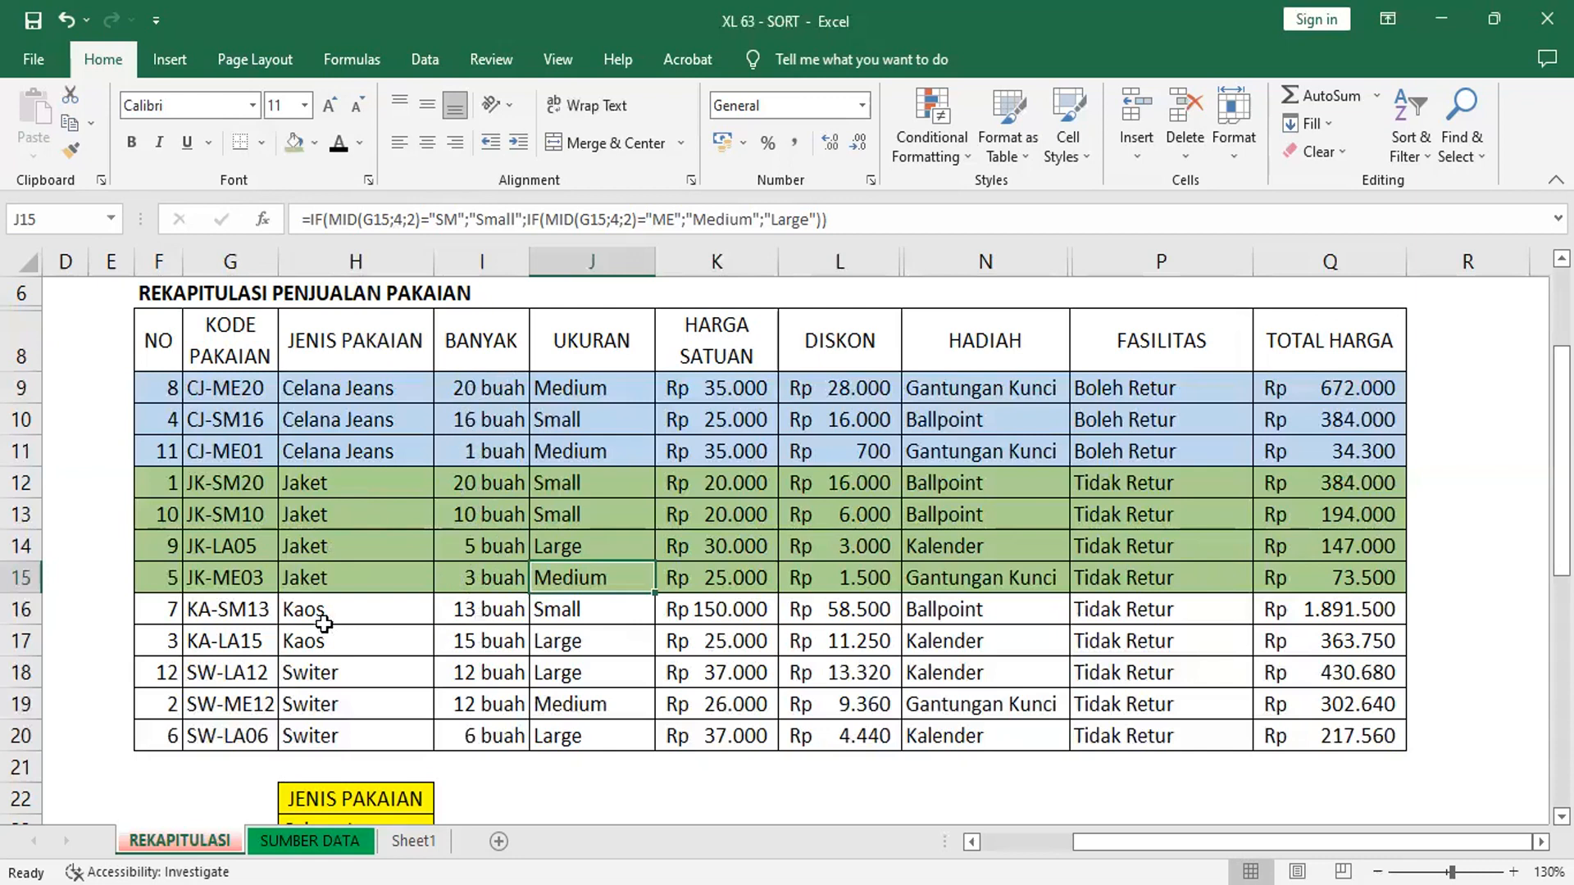
{"action": "left_click_drag", "start_coordinate": [484, 611], "coordinate": [520, 648]}
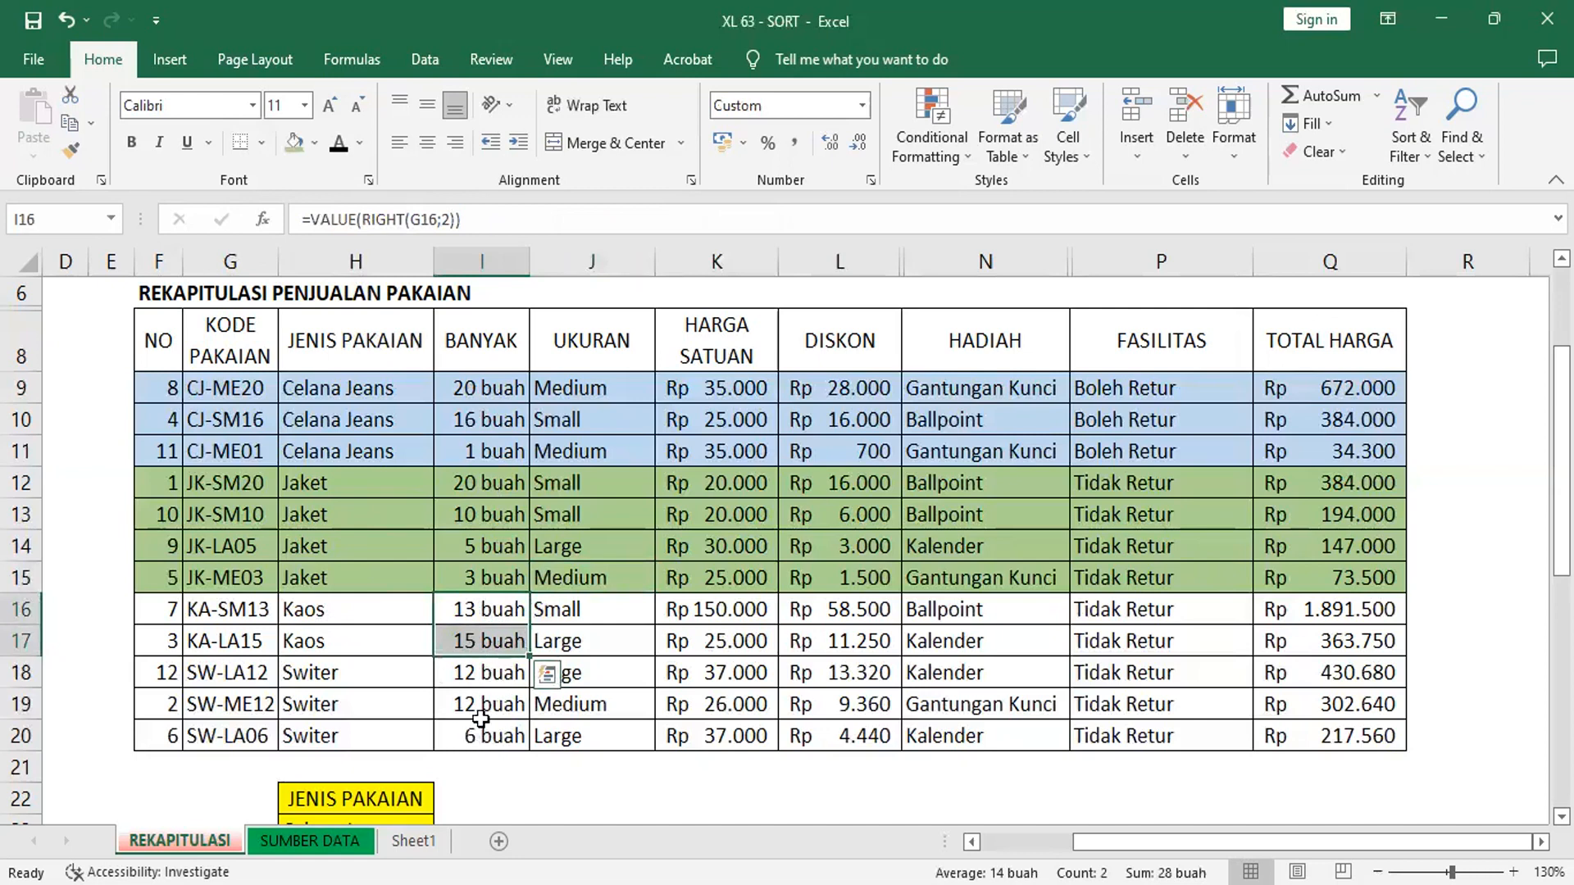
{"action": "left_click", "coordinate": [856, 665]}
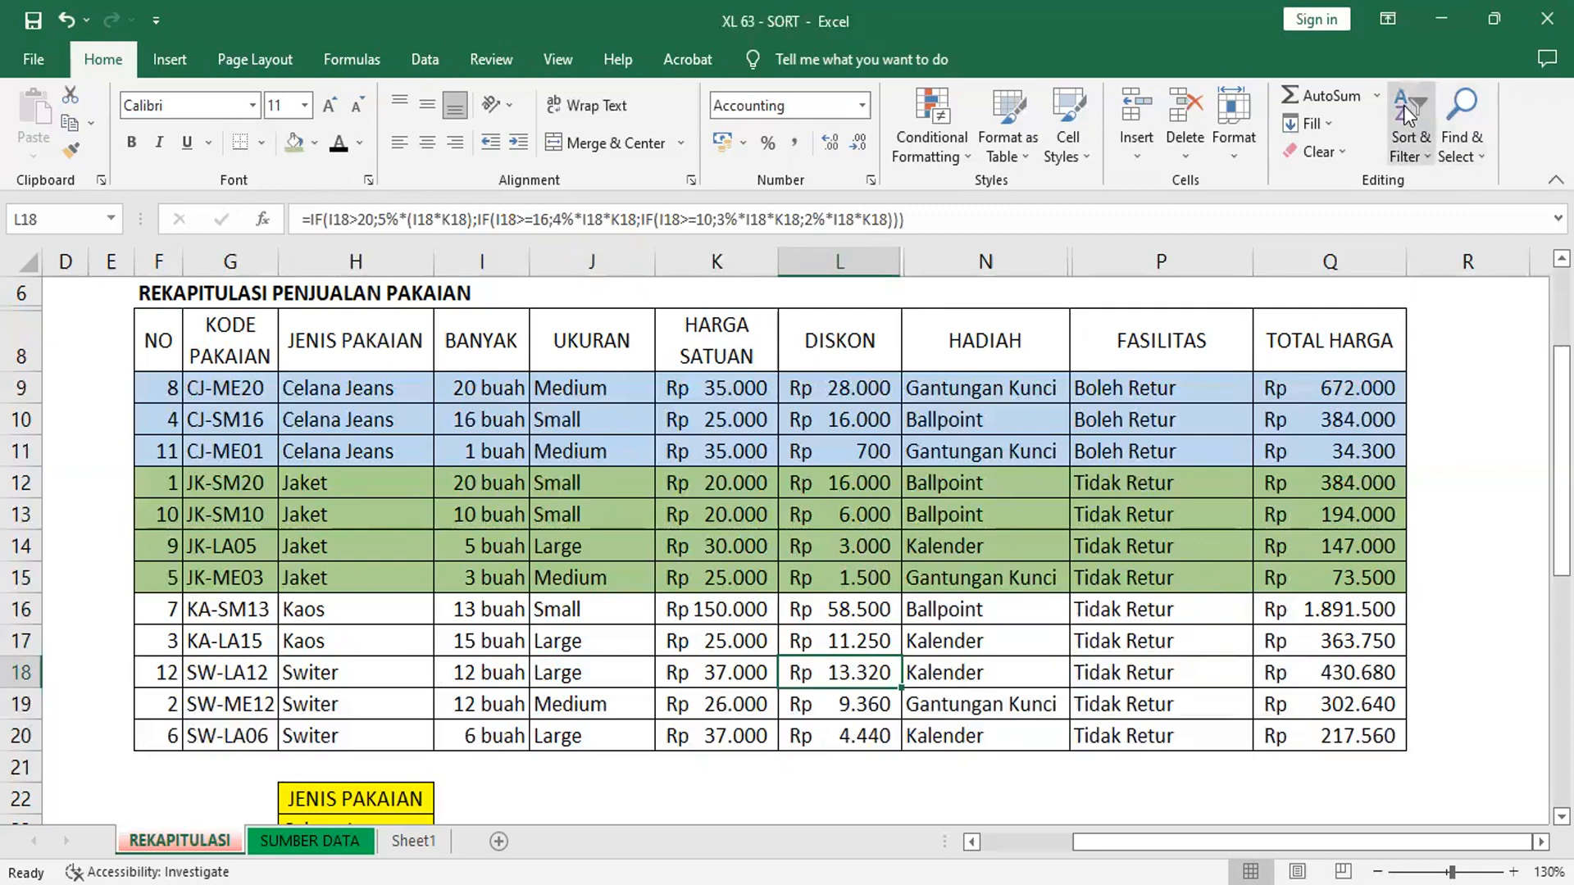
{"action": "left_click", "coordinate": [431, 68]}
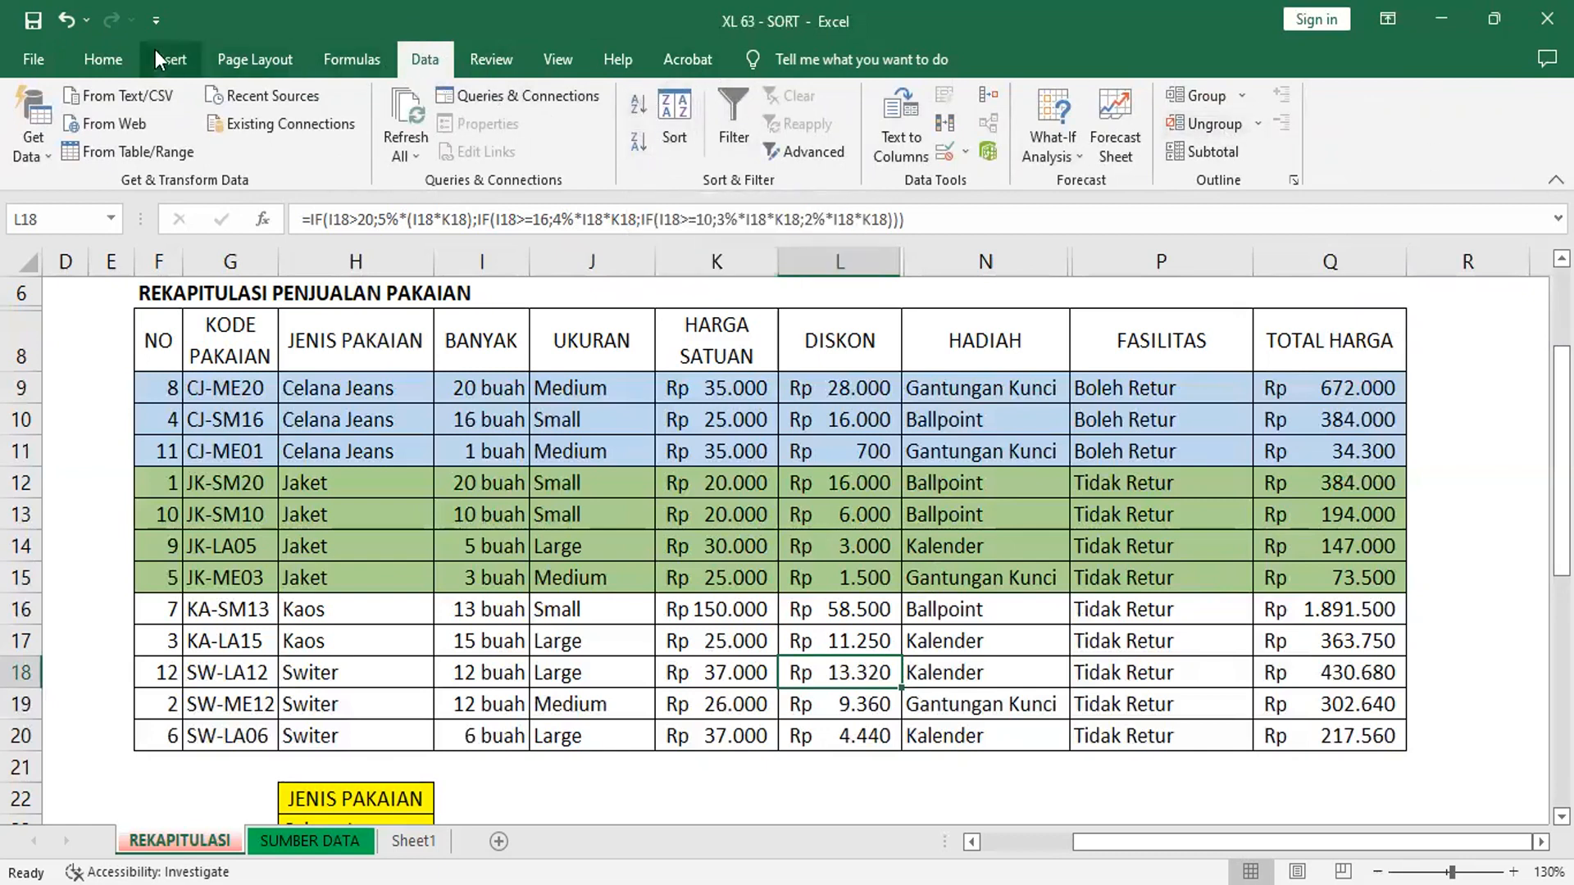
{"action": "left_click", "coordinate": [101, 63]}
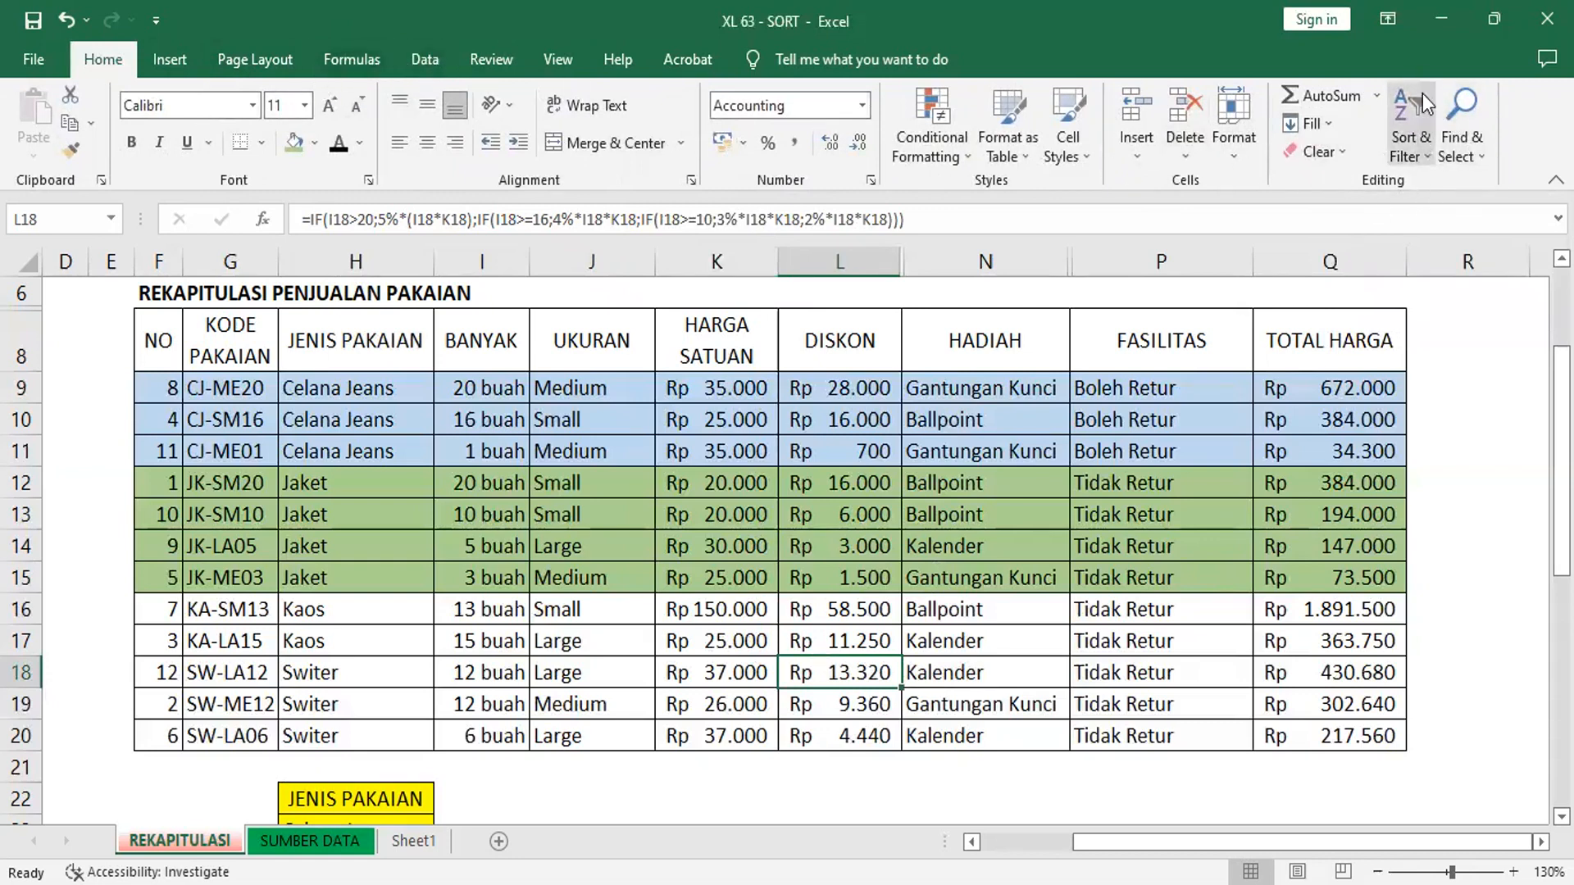
{"action": "left_click", "coordinate": [431, 59]}
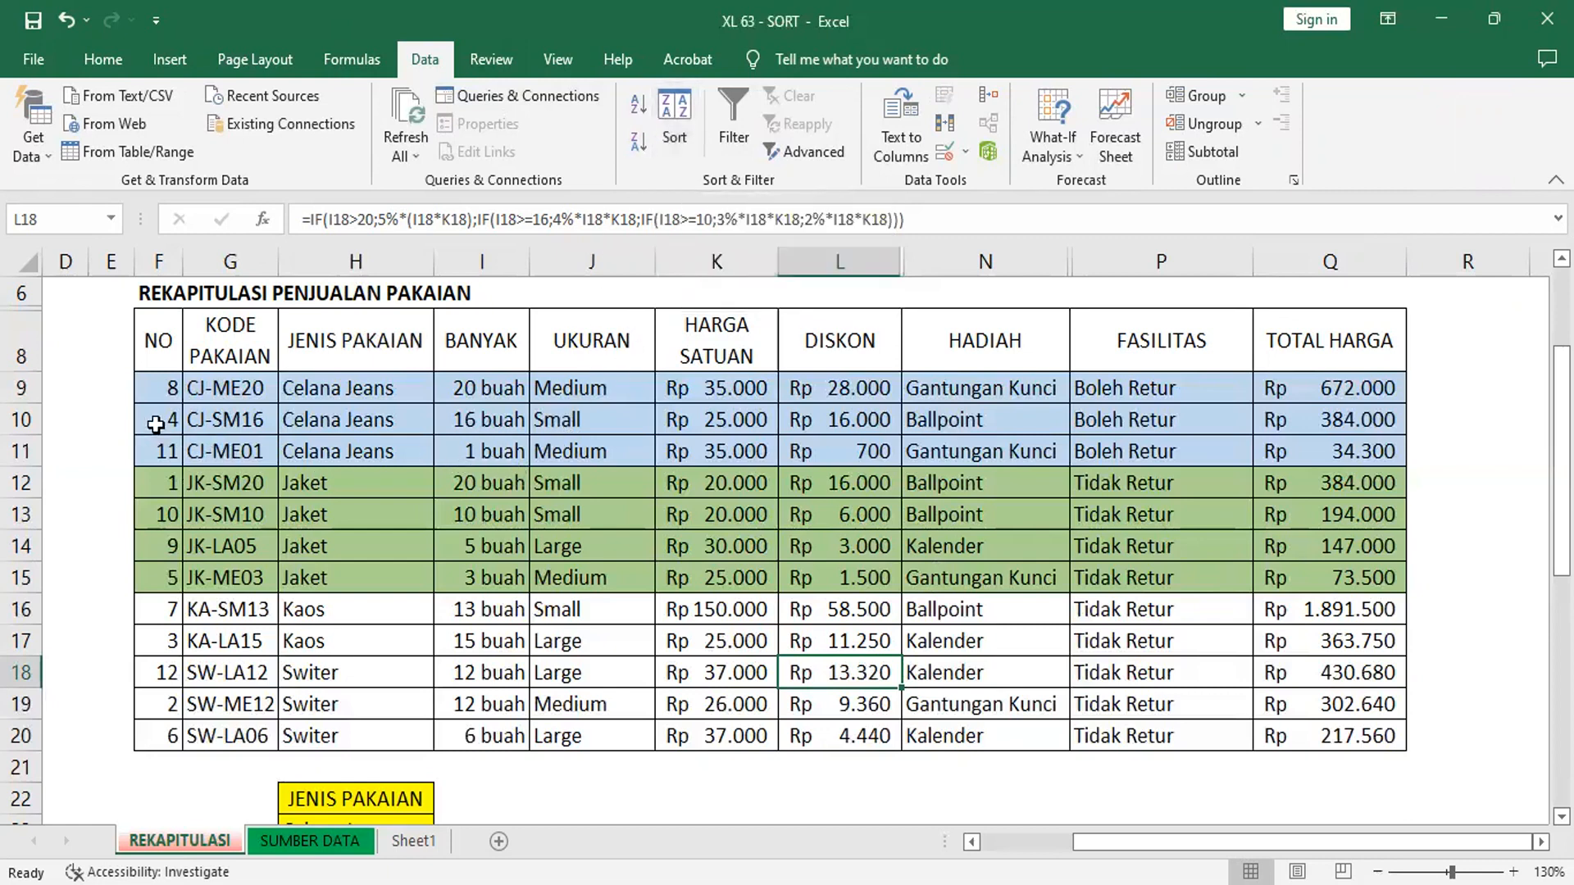
Remove the fill colour from the Celana Jeans and Jaket rows, F9:Q15.
{"action": "left_click", "coordinate": [153, 387]}
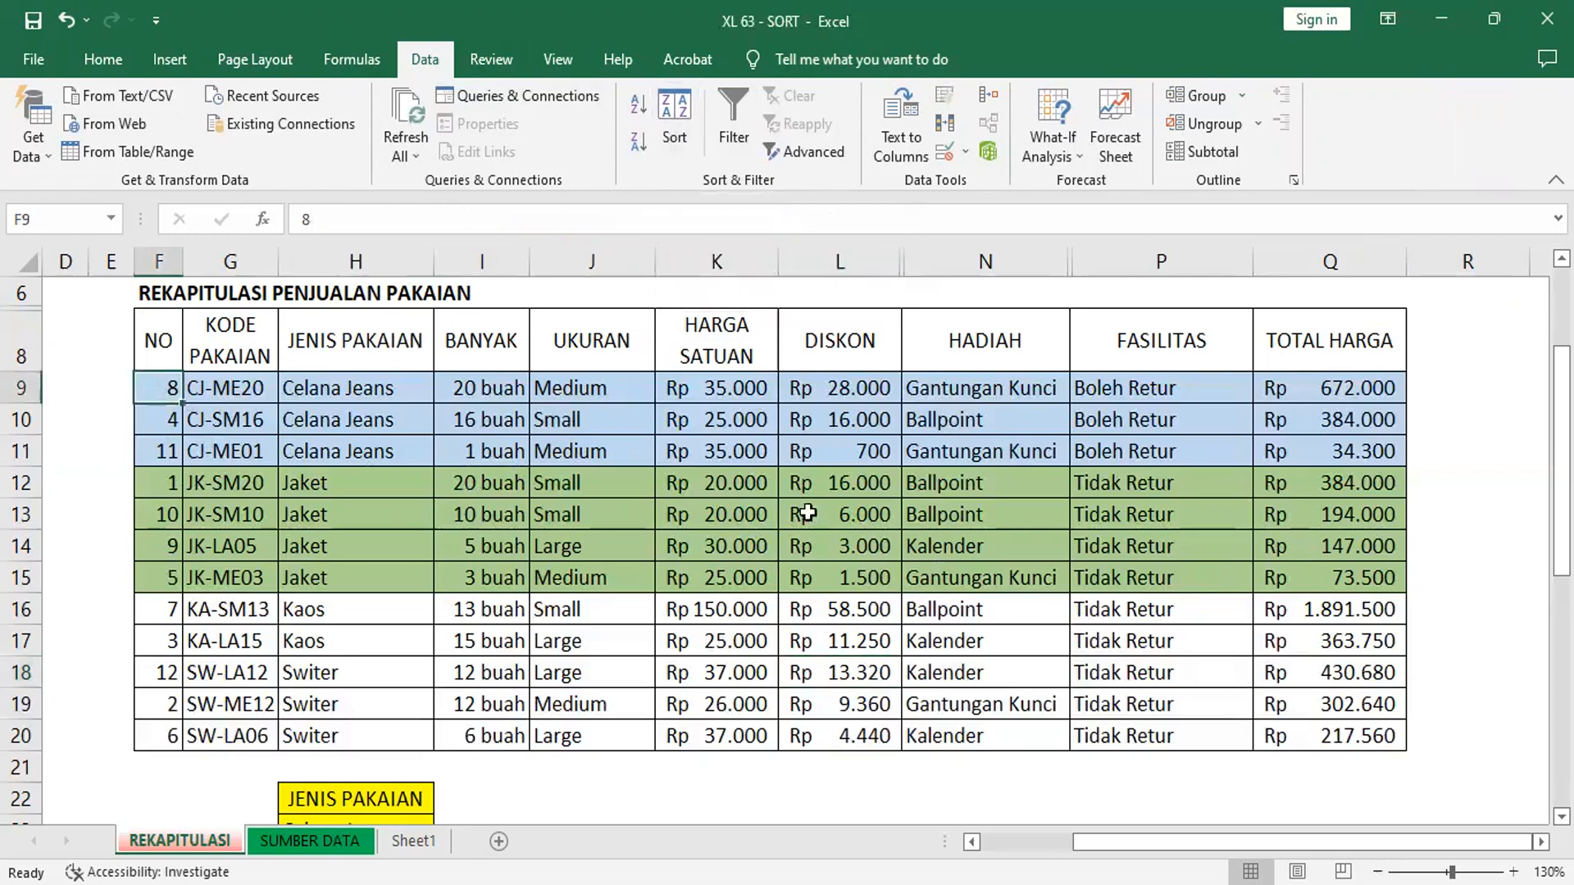
{"action": "left_click", "coordinate": [1373, 576], "text": "shift"}
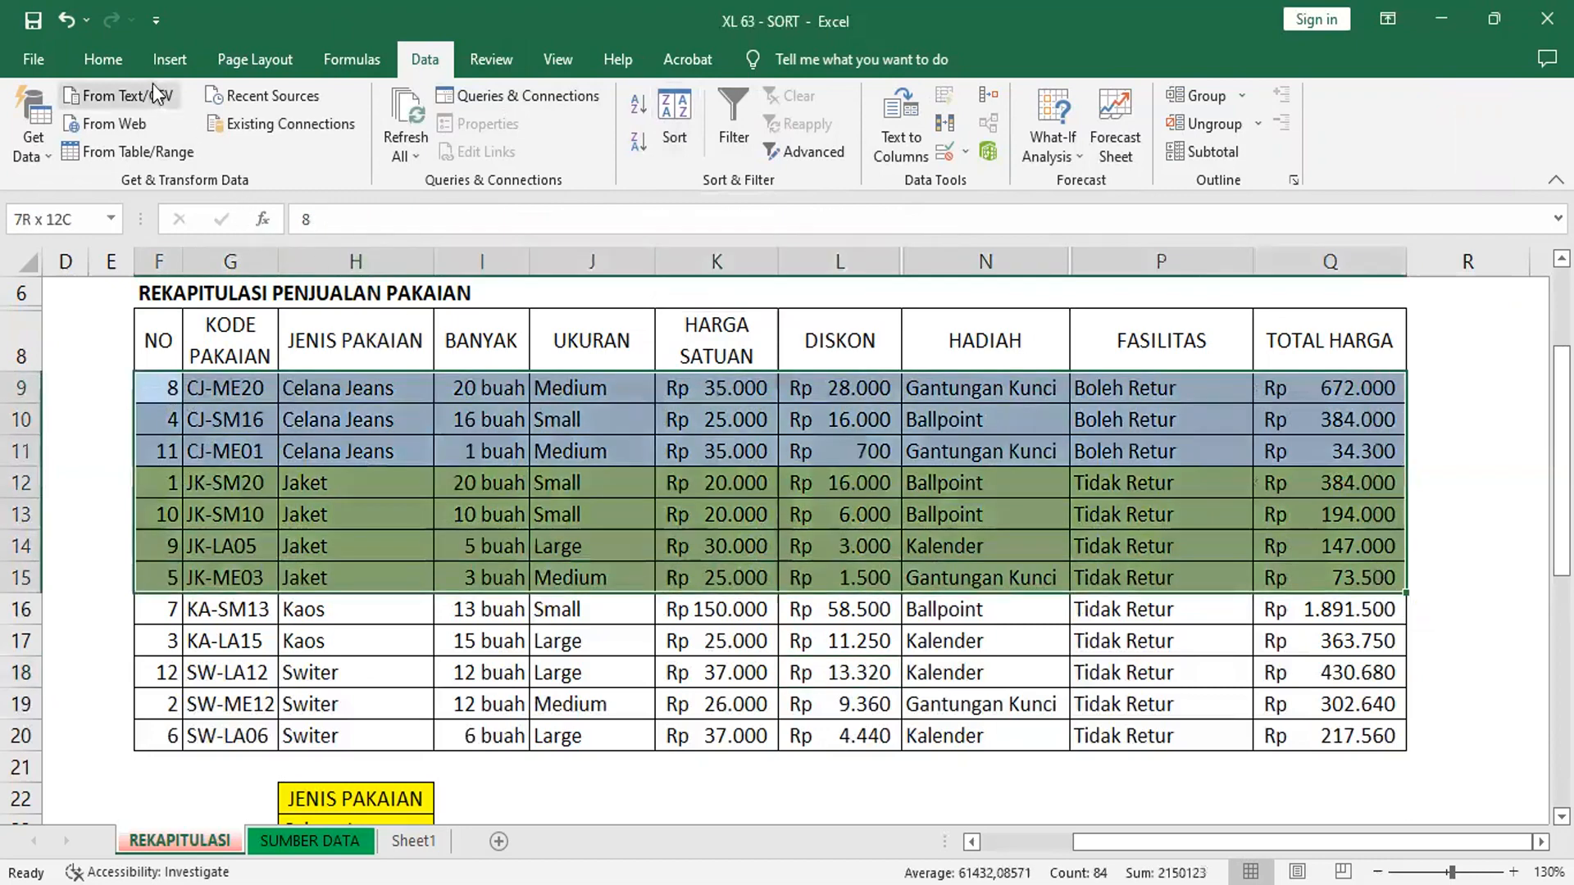
{"action": "left_click", "coordinate": [104, 60]}
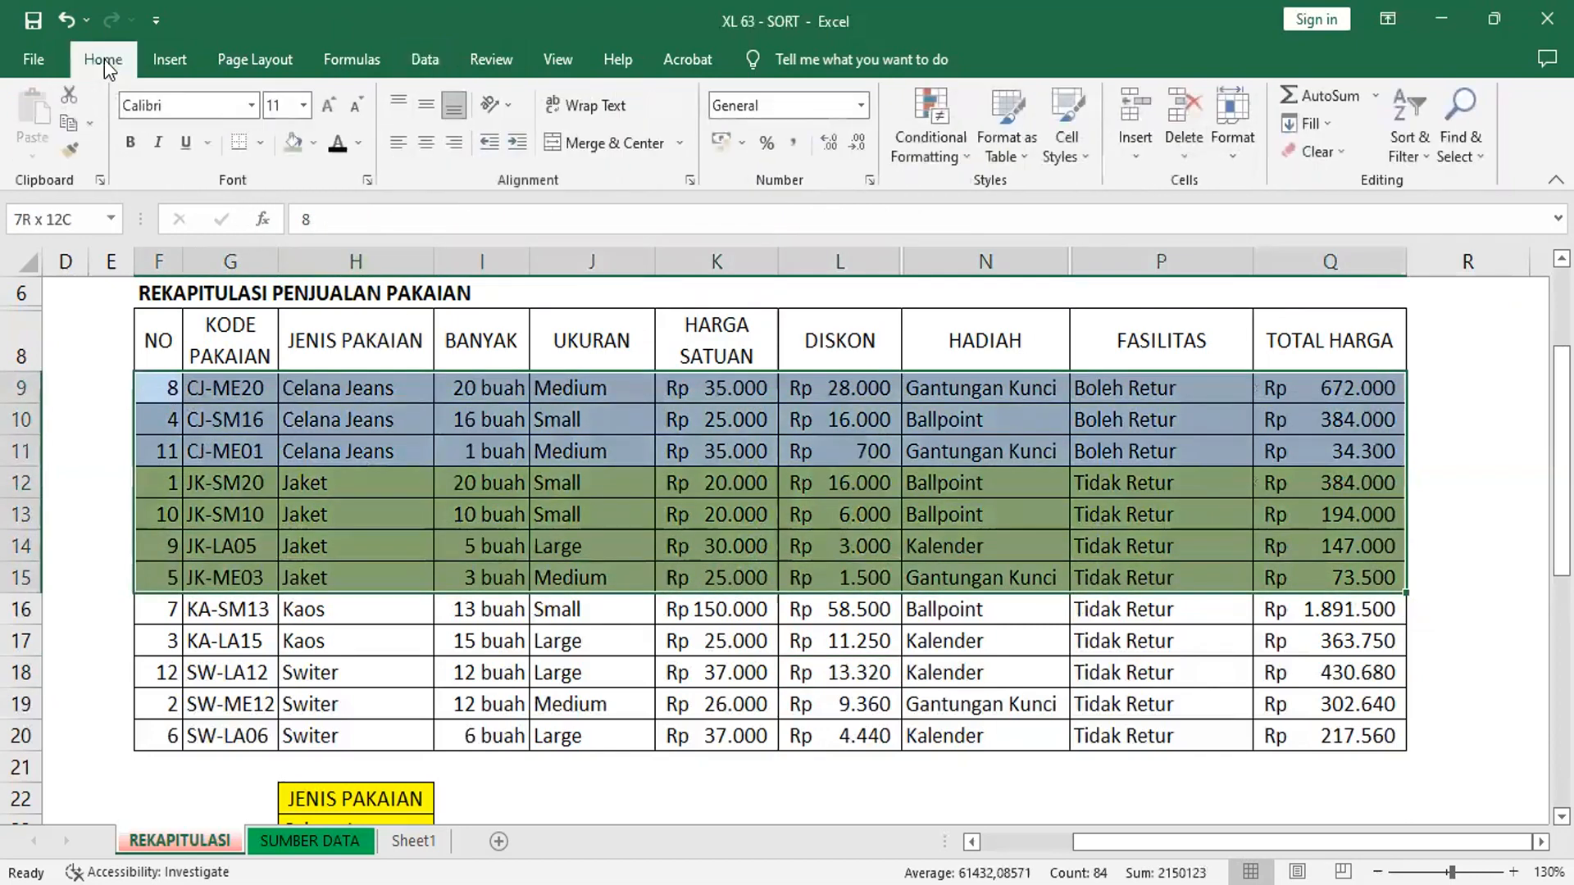
{"action": "left_click", "coordinate": [320, 149]}
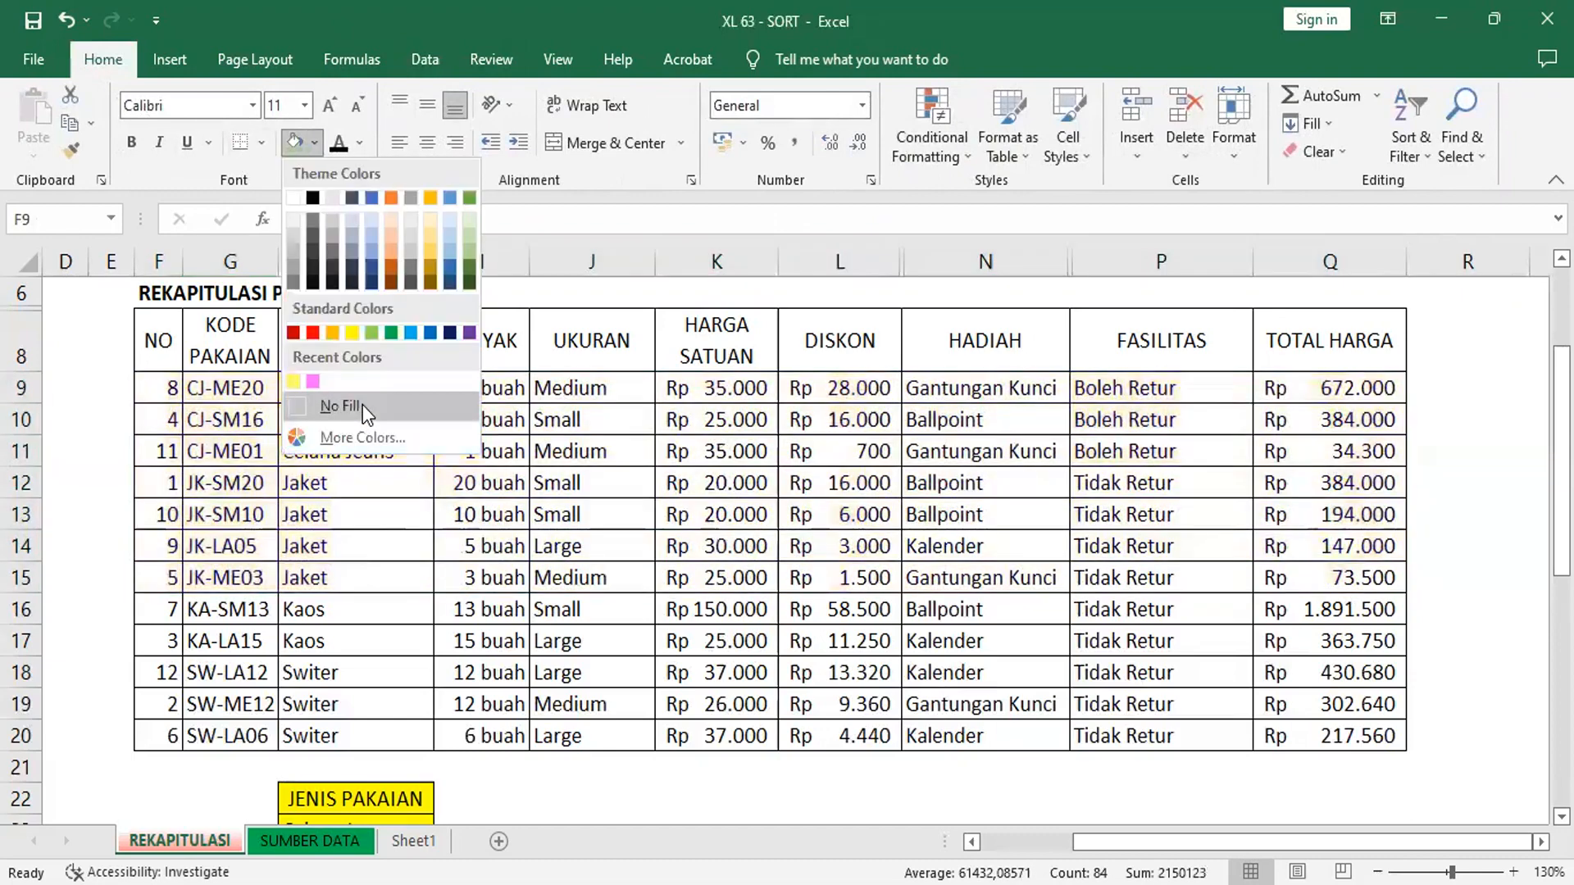
{"action": "left_click", "coordinate": [507, 481]}
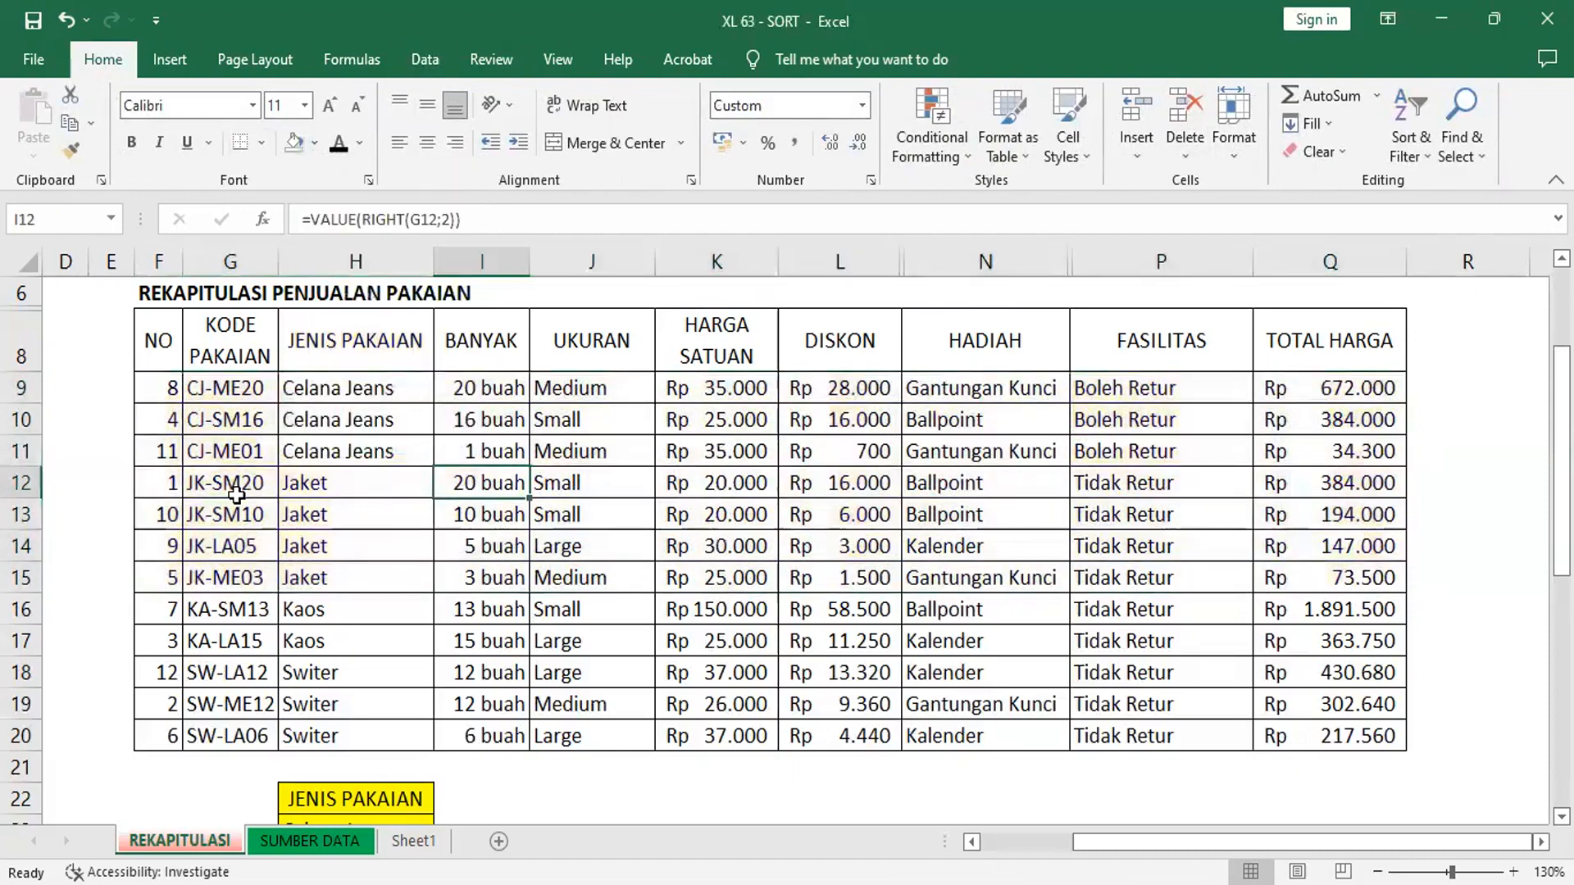
Sort the sales table by the NO column from smallest to largest.
{"action": "left_click", "coordinate": [166, 490]}
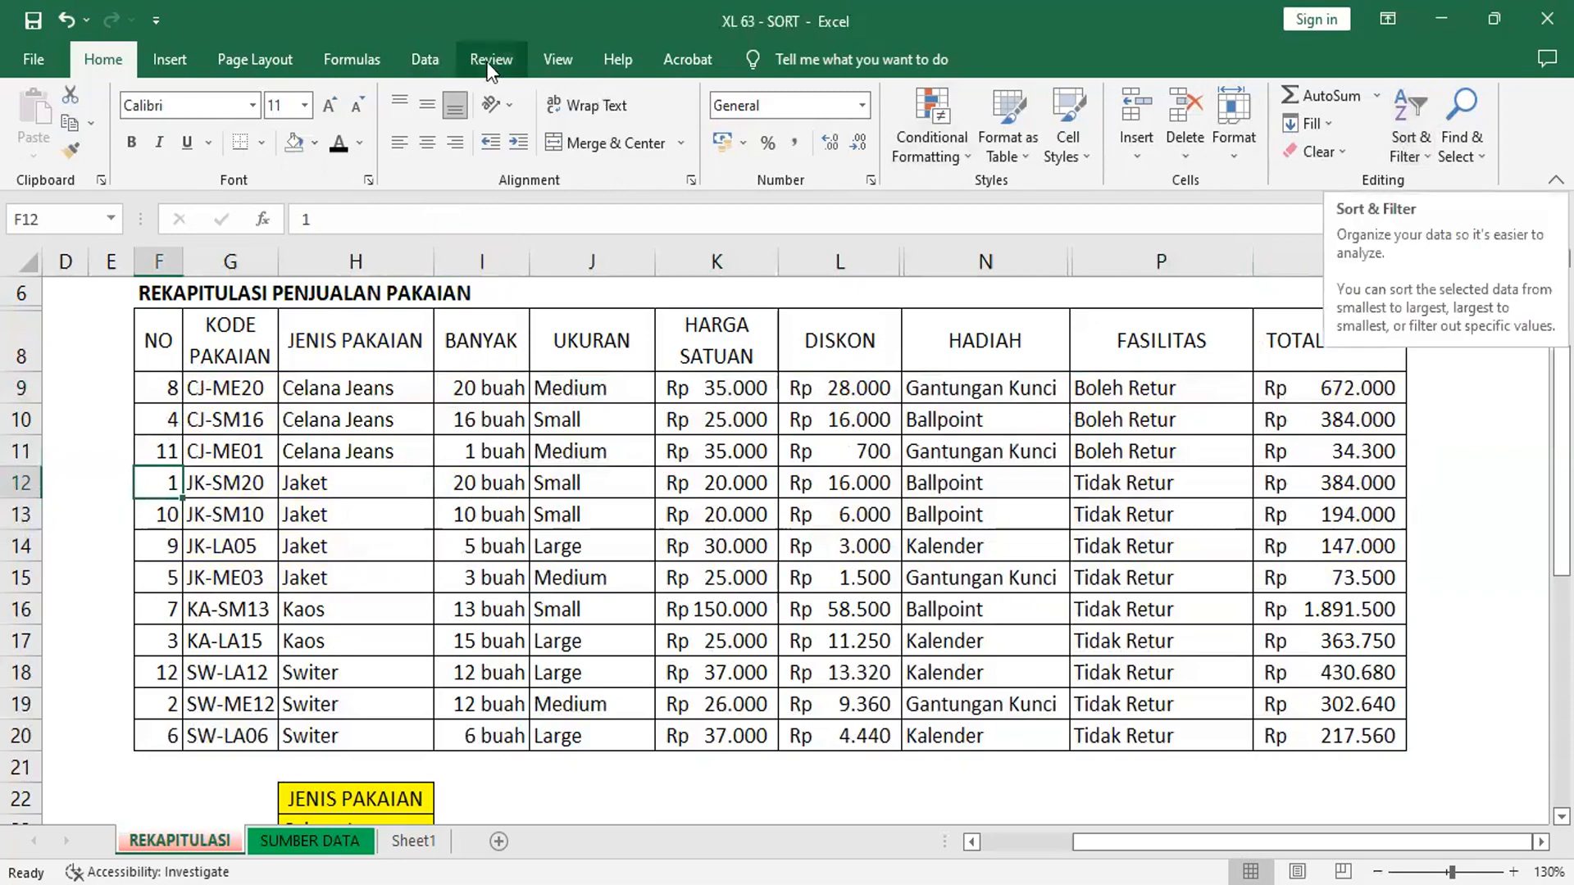
{"action": "left_click", "coordinate": [419, 63]}
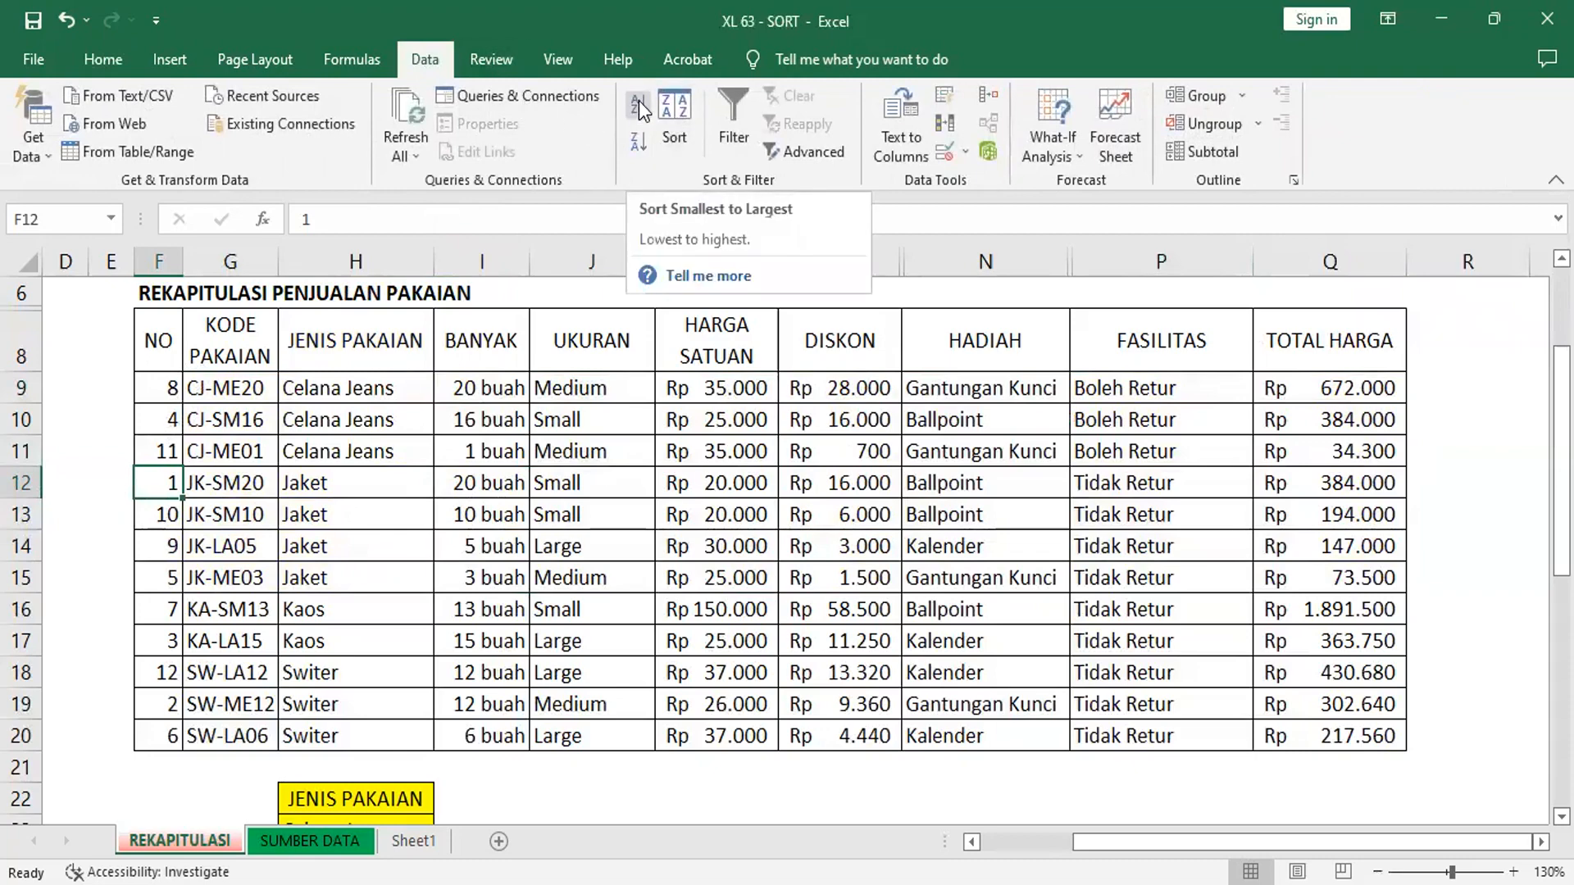
{"action": "left_click", "coordinate": [638, 100]}
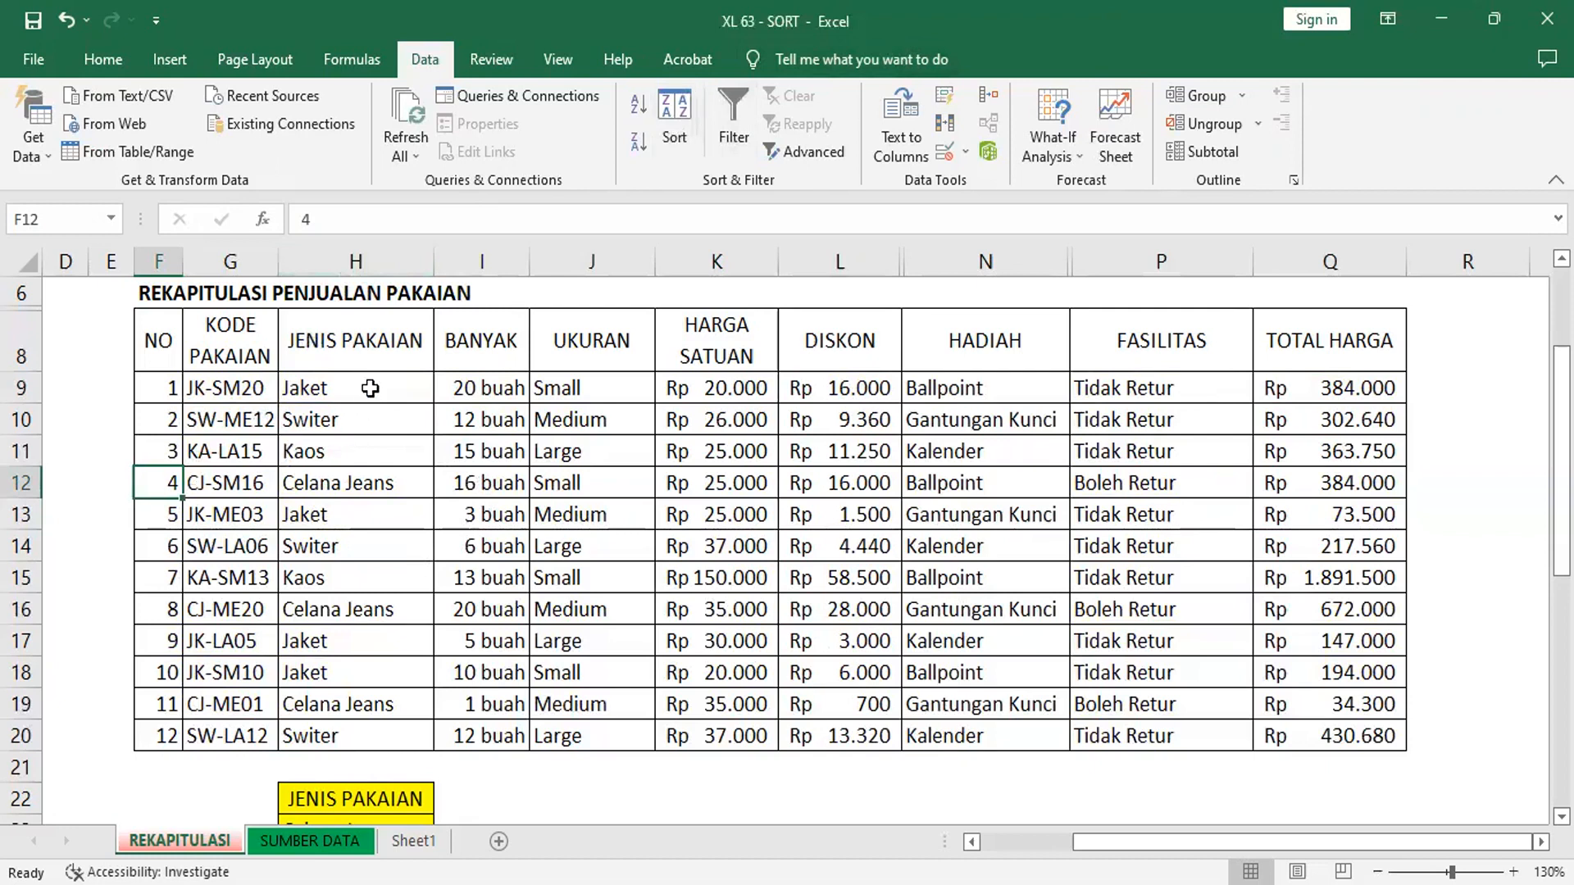
Examine how the rows are ordered across the JENIS PAKAIAN, BANYAK, FASILITAS and TOTAL HARGA columns.
{"action": "left_click", "coordinate": [1345, 583]}
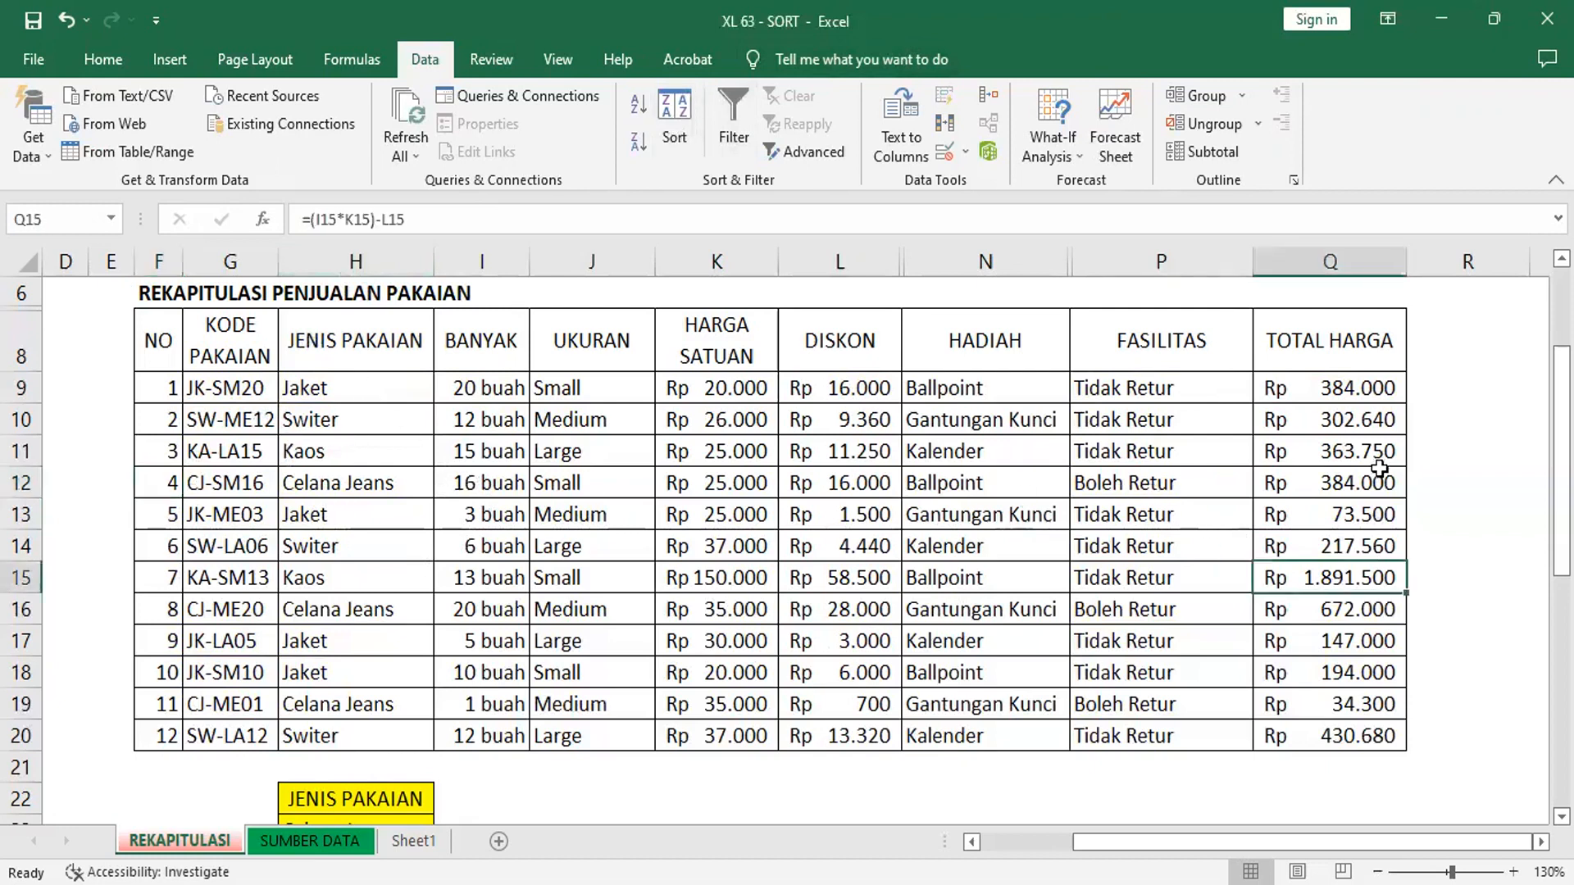
{"action": "left_click", "coordinate": [1348, 442]}
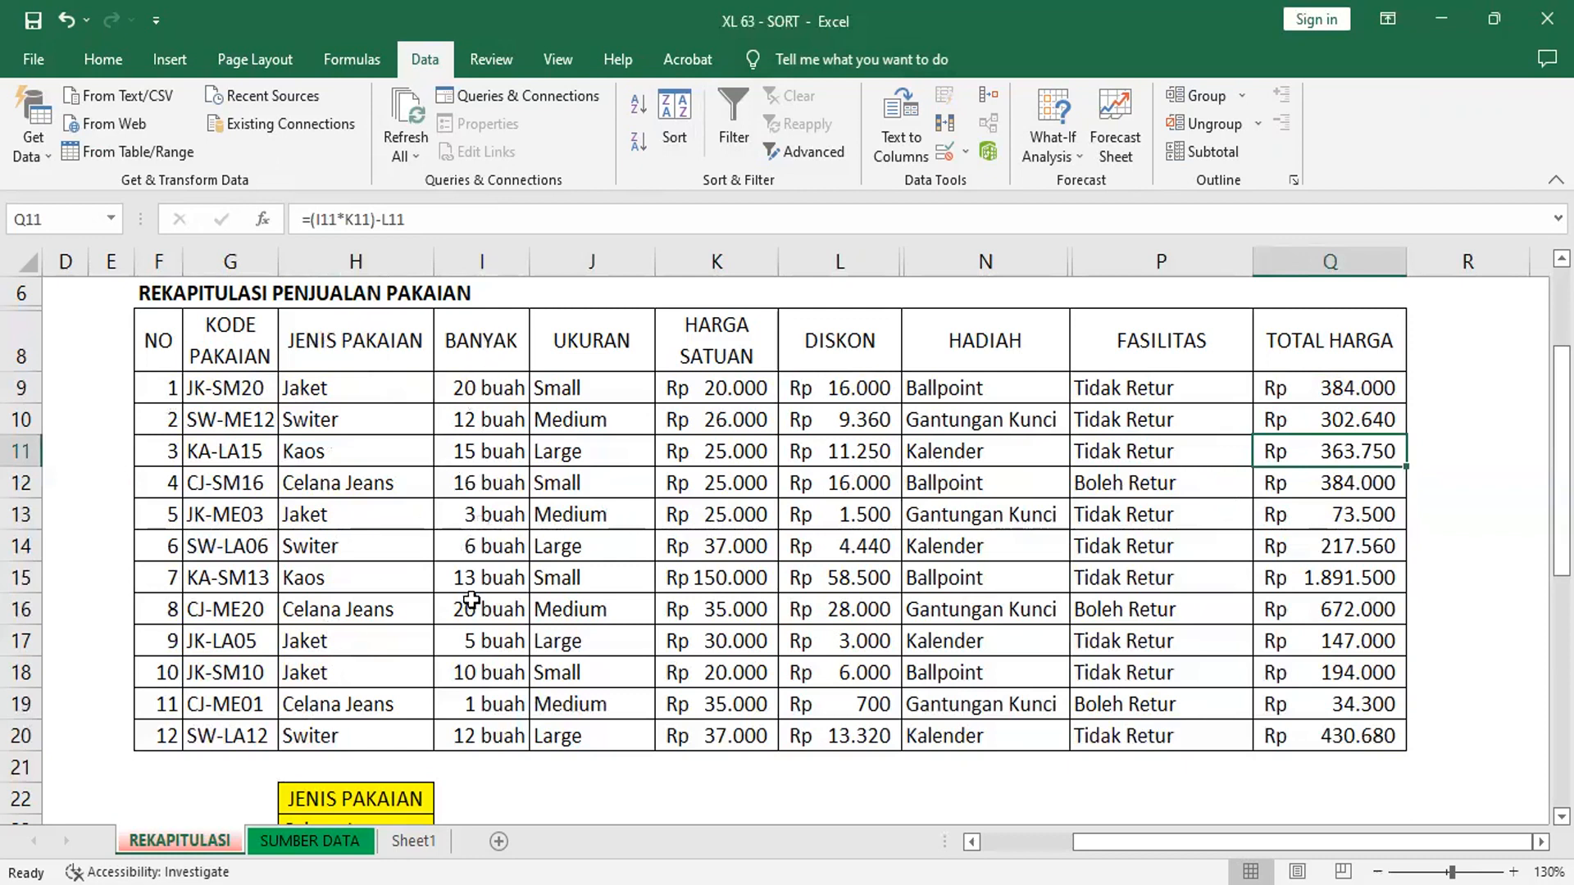
{"action": "left_click", "coordinate": [356, 420]}
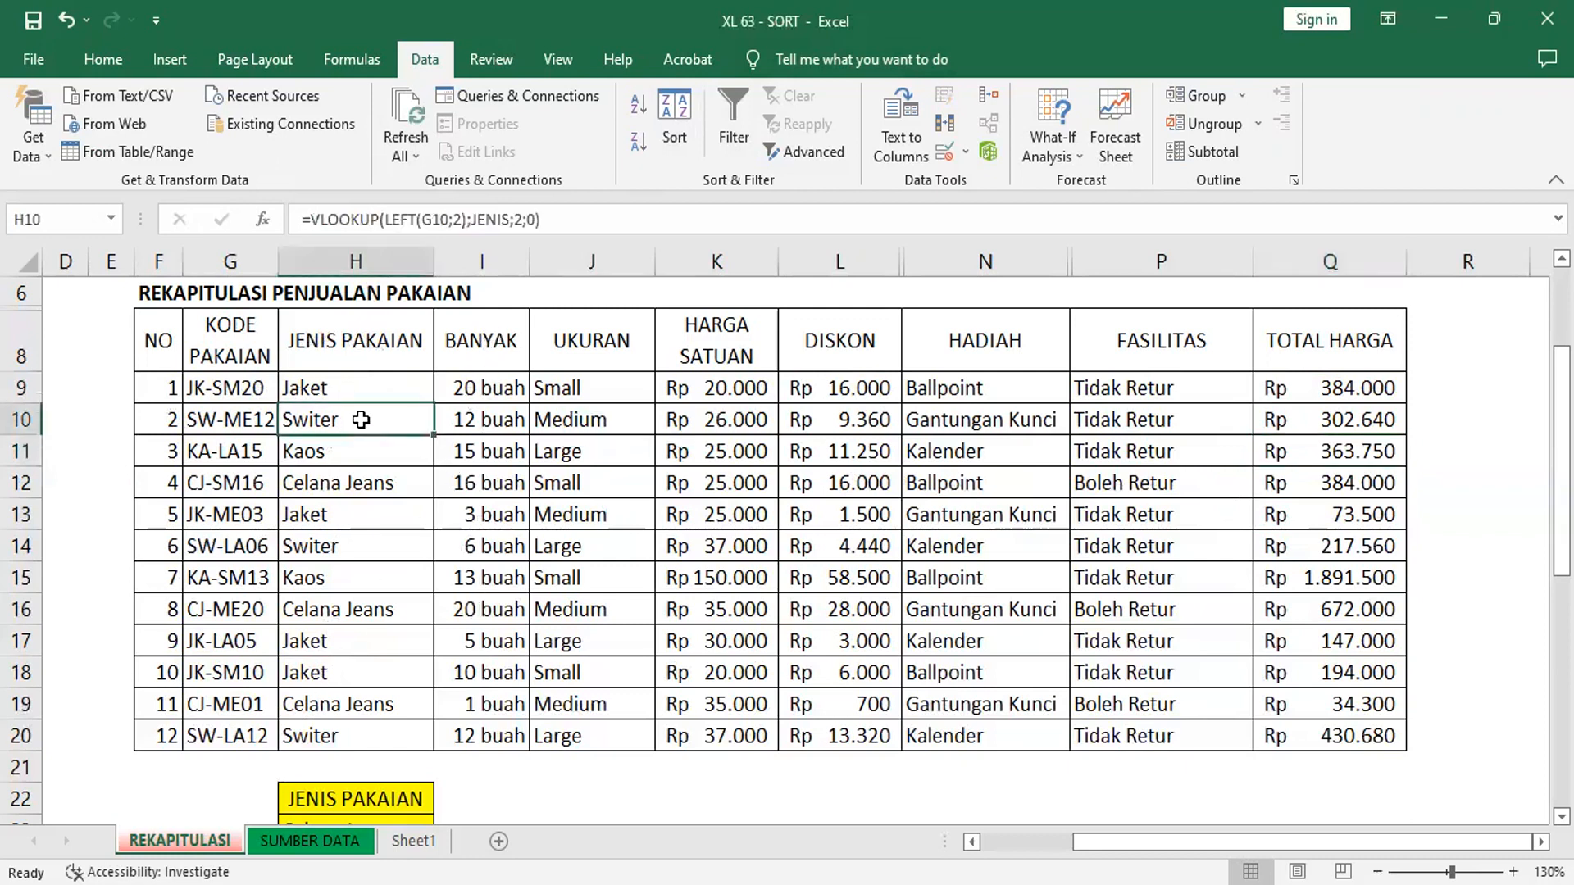
{"action": "left_click", "coordinate": [487, 440]}
{"action": "left_click", "coordinate": [329, 502]}
{"action": "left_click", "coordinate": [490, 503]}
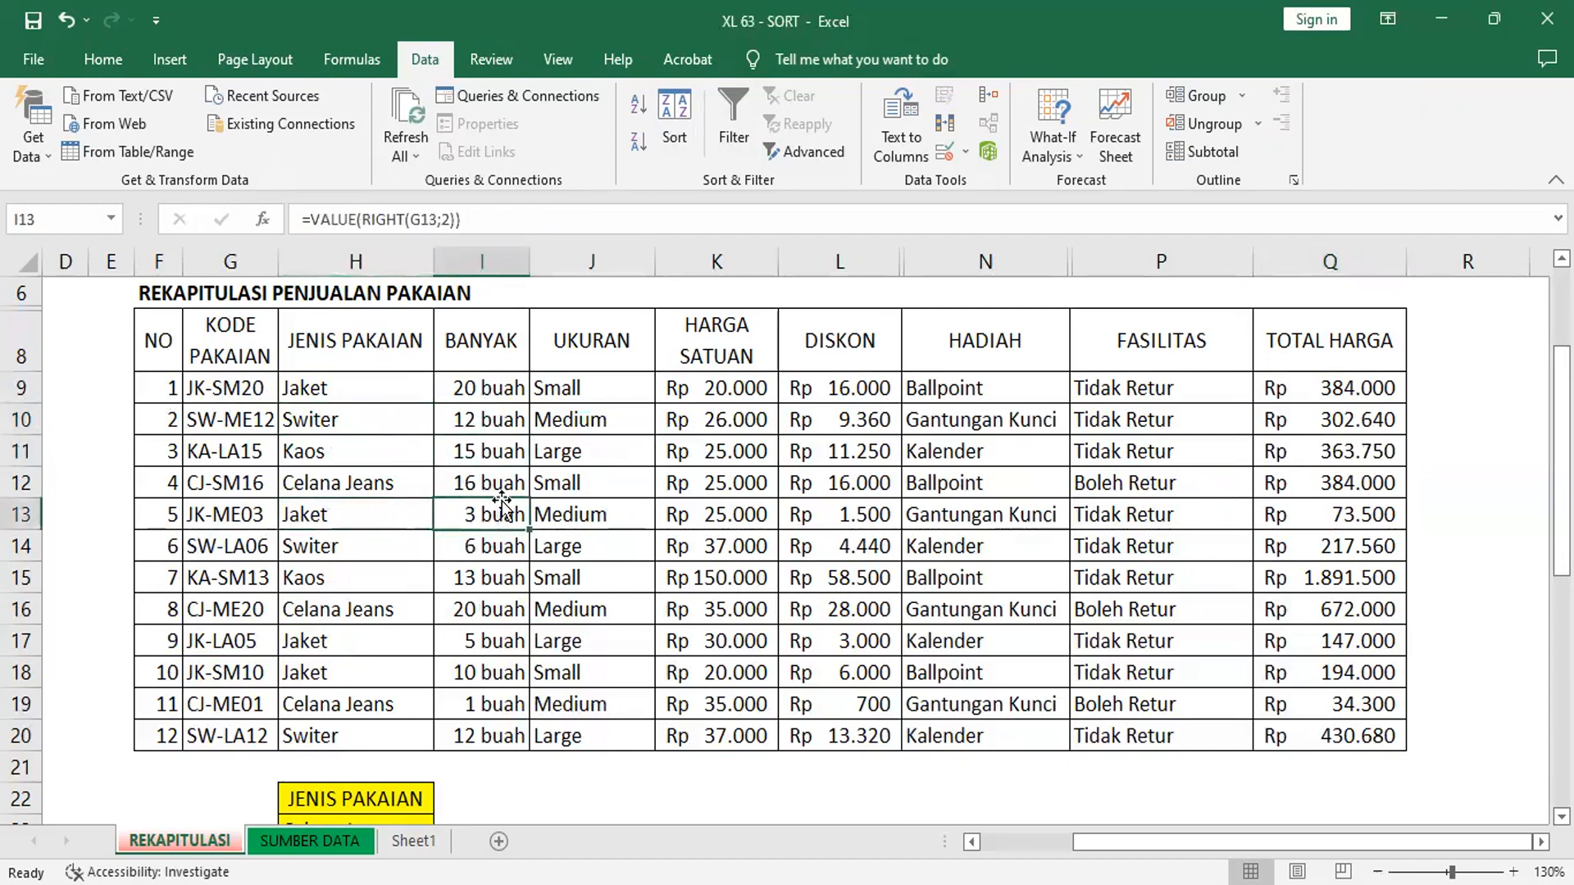
{"action": "left_click", "coordinate": [1331, 518]}
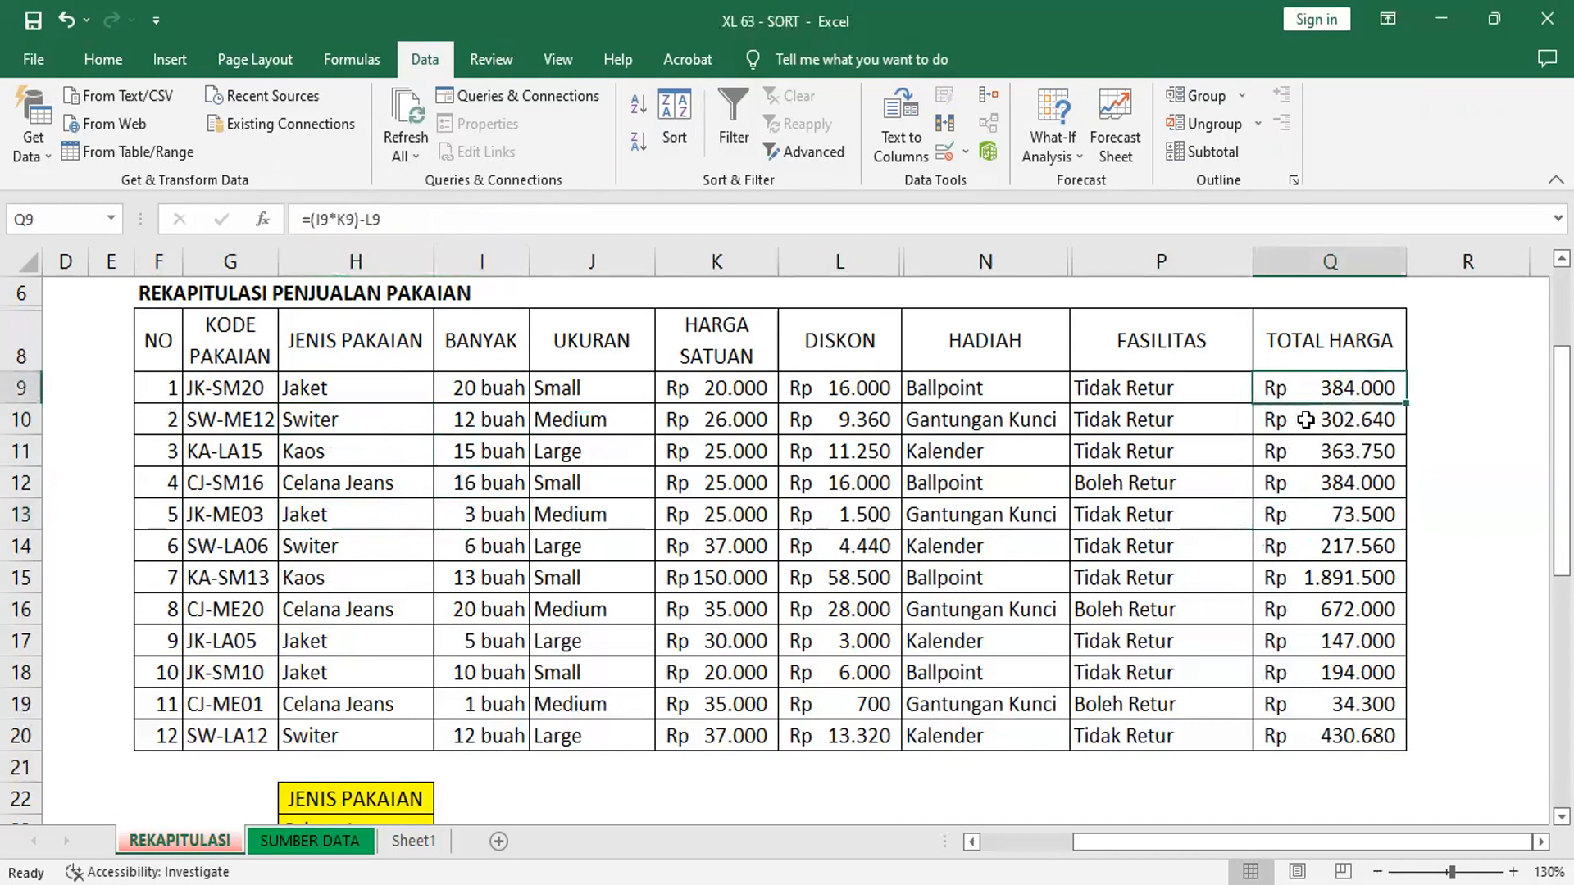
{"action": "left_click", "coordinate": [1169, 554]}
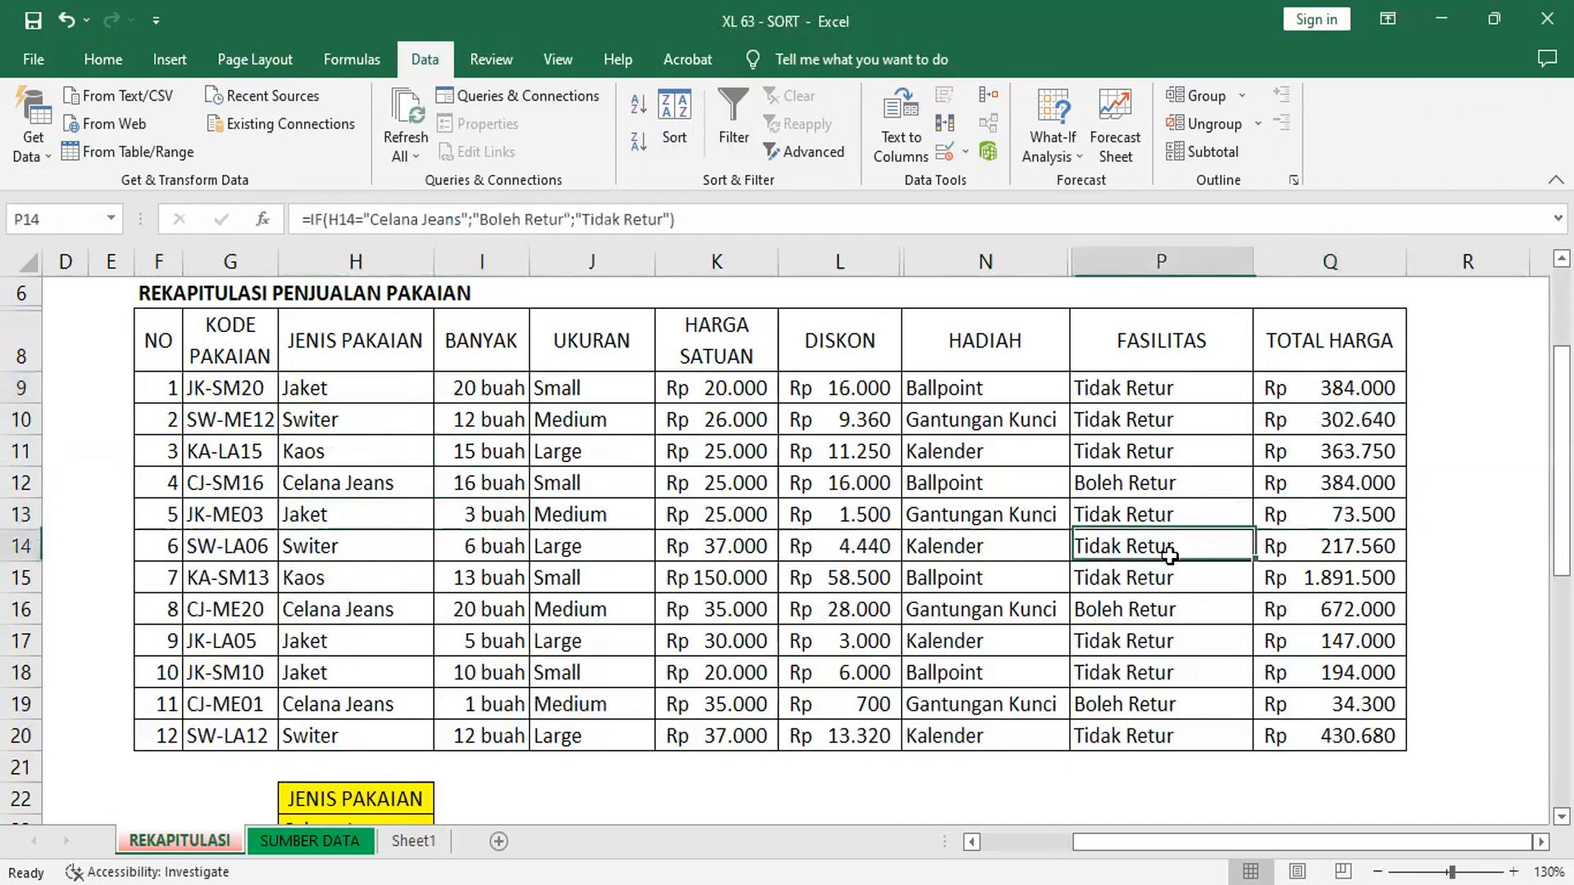
{"action": "left_click", "coordinate": [1146, 634]}
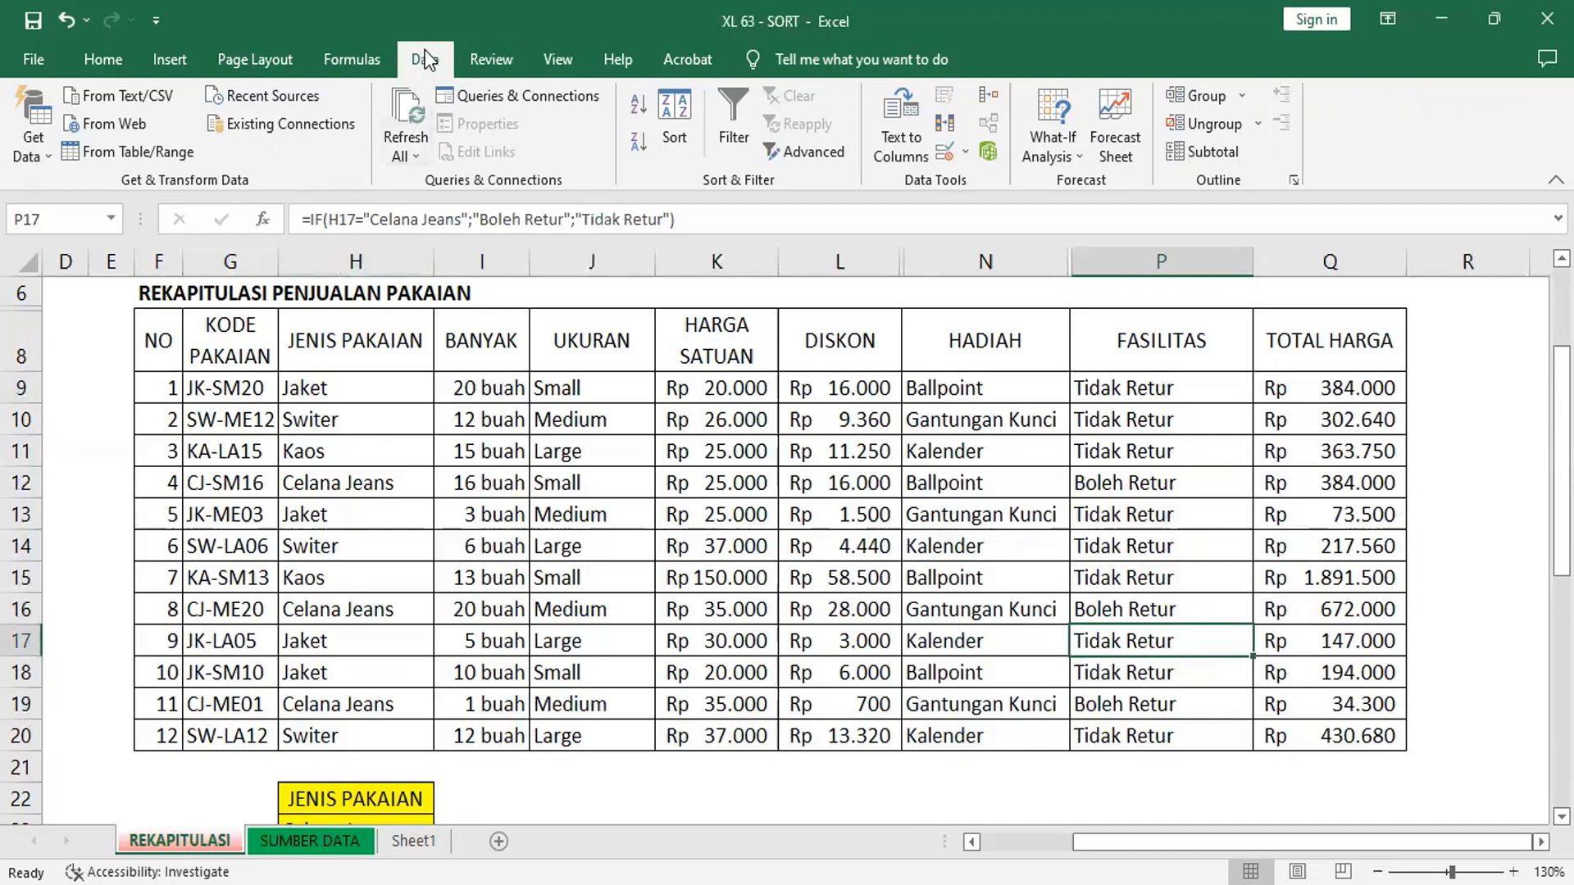
Open the custom sort for the sales table and set its first level to JENIS PAKAIAN, A to Z.
{"action": "left_click", "coordinate": [677, 114]}
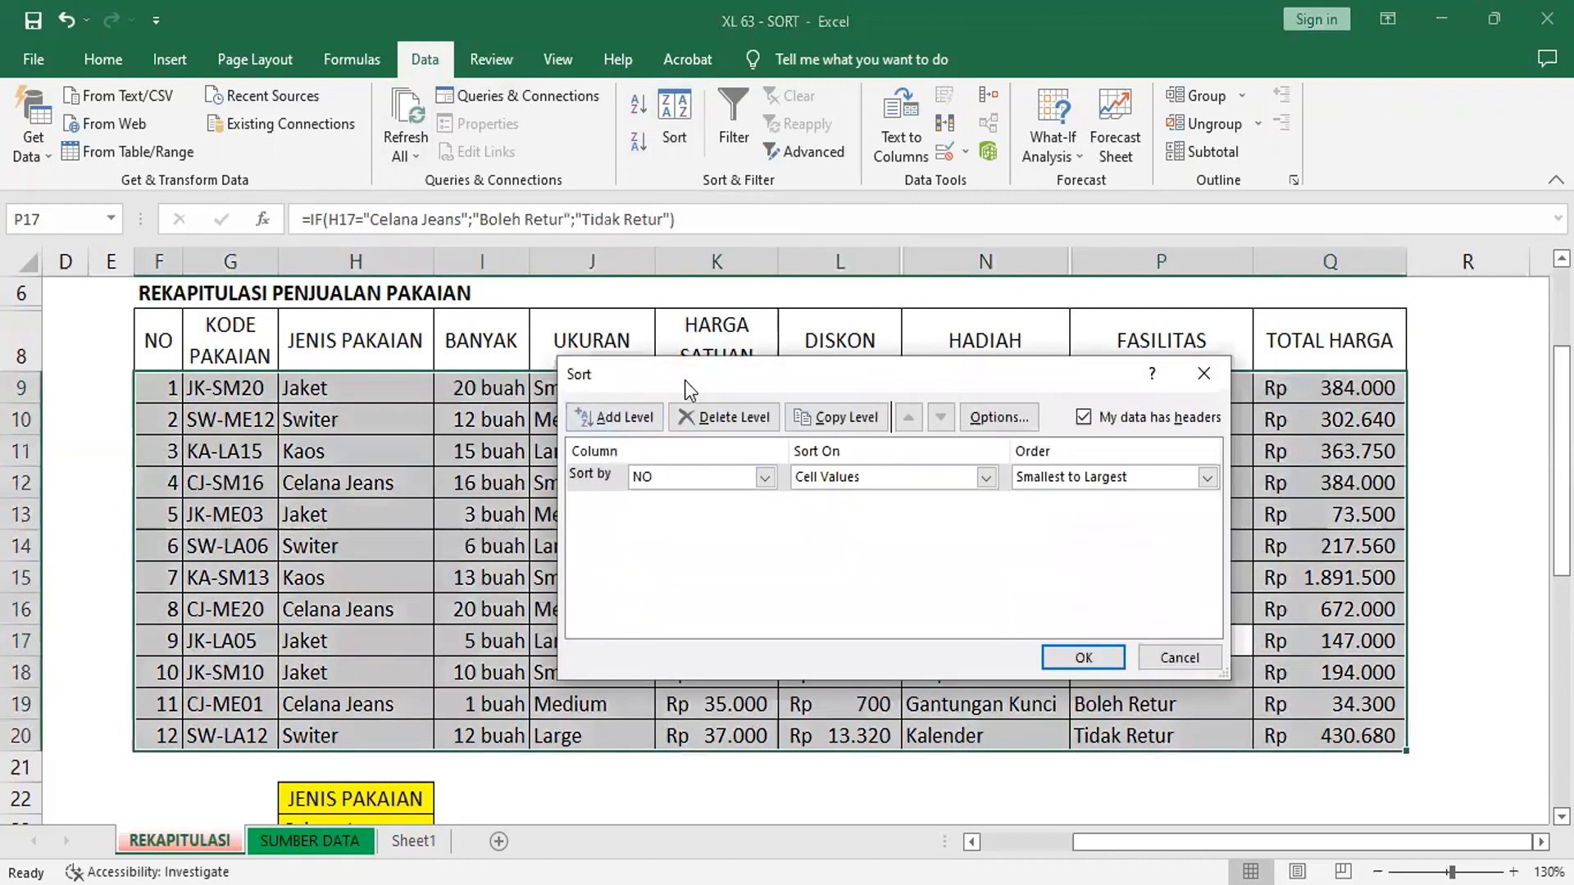
{"action": "left_click_drag", "start_coordinate": [685, 380], "coordinate": [546, 340]}
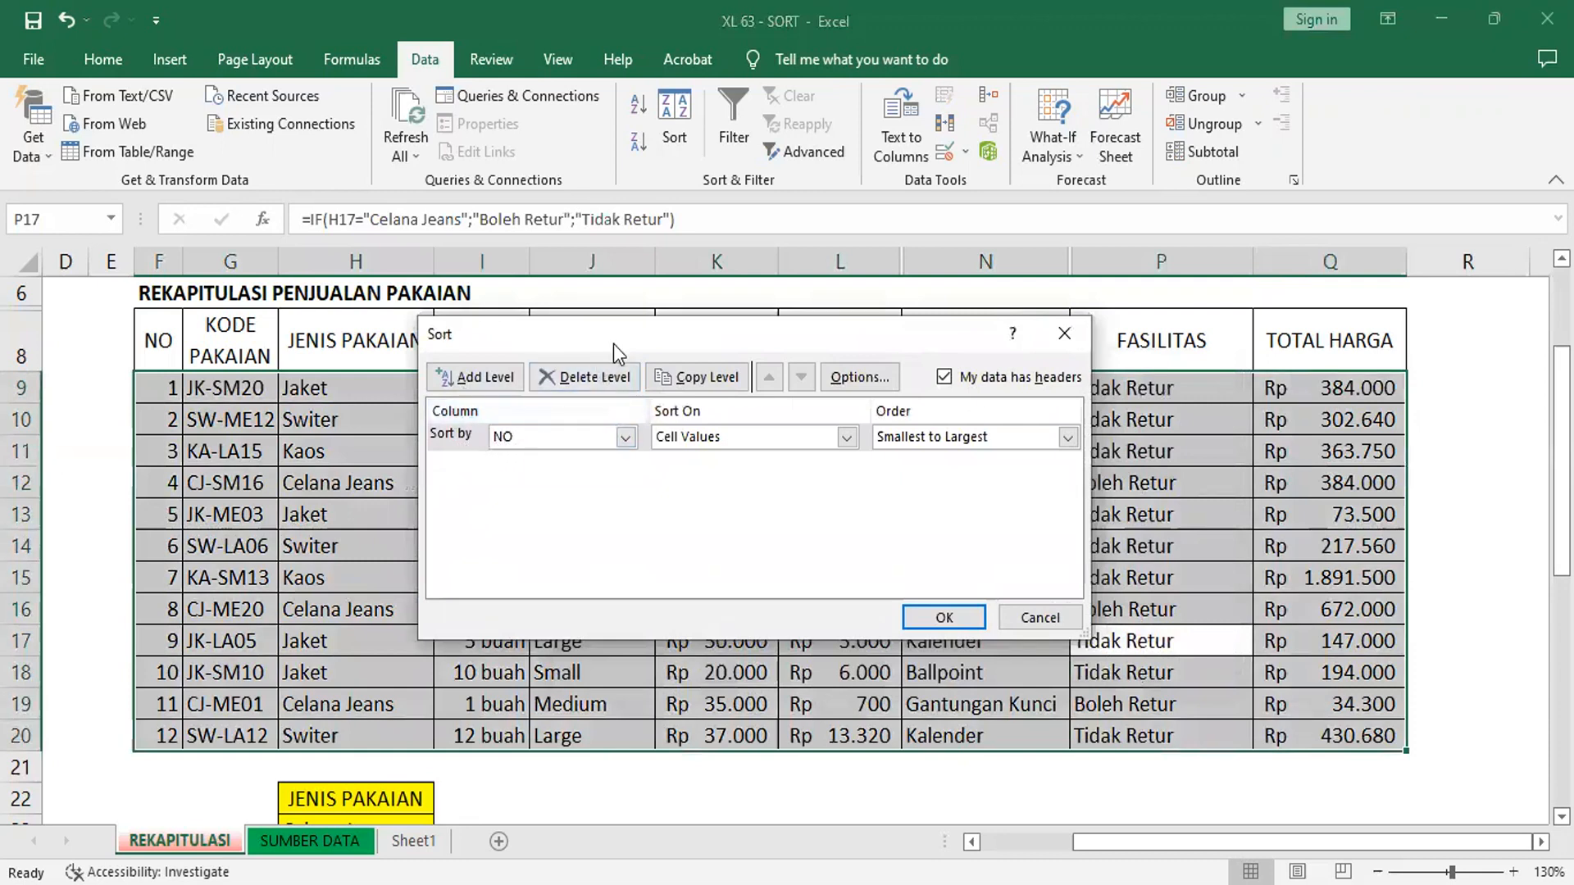
{"action": "left_click_drag", "start_coordinate": [789, 338], "coordinate": [949, 341]}
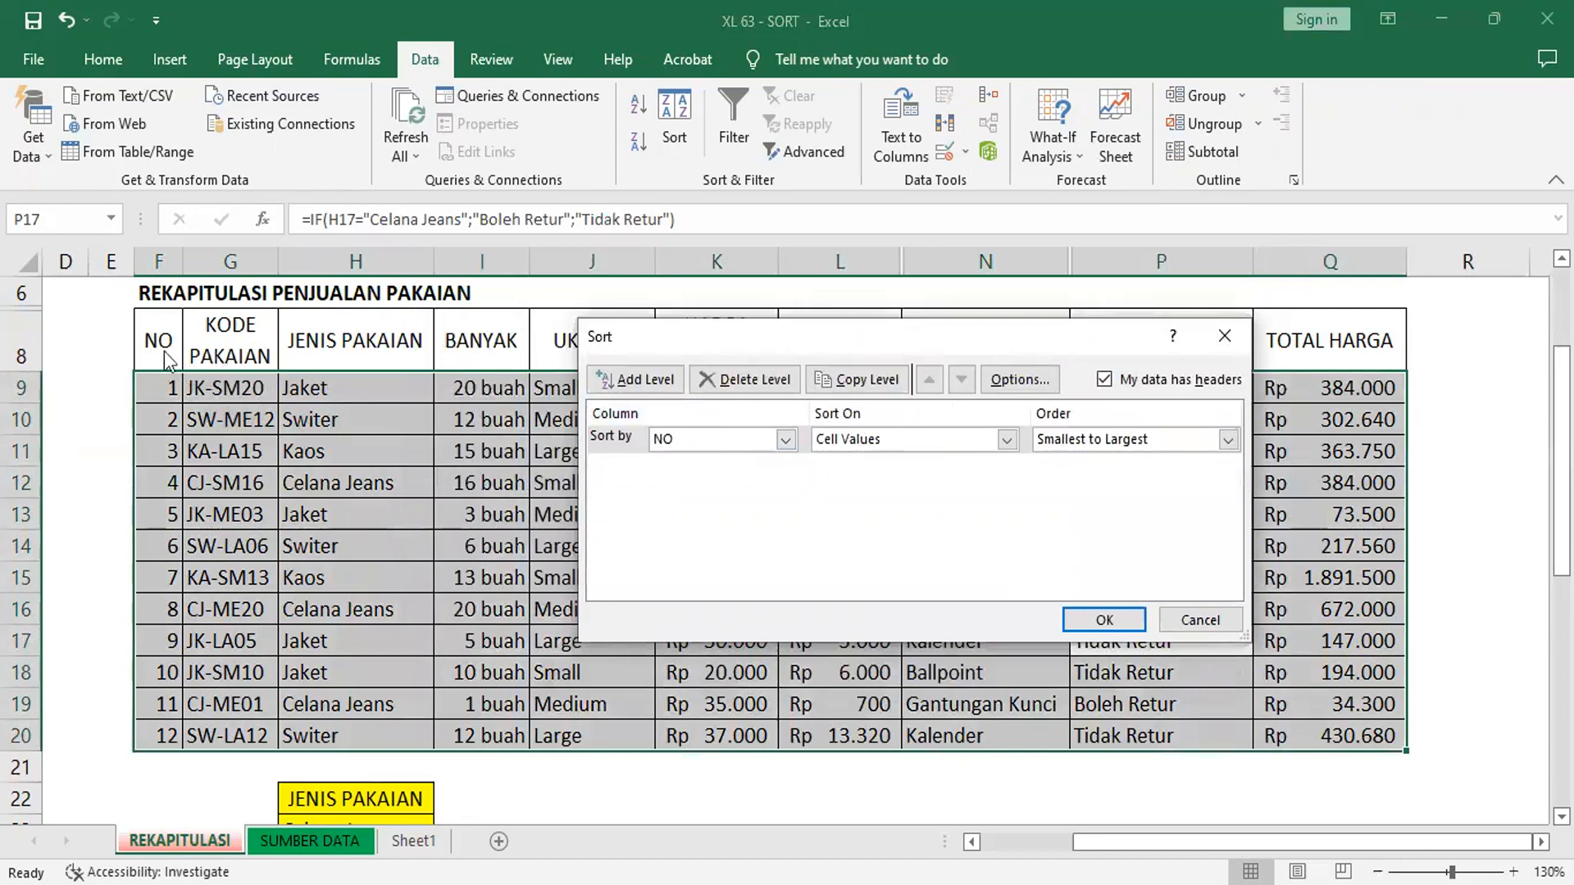
{"action": "left_click", "coordinate": [786, 441]}
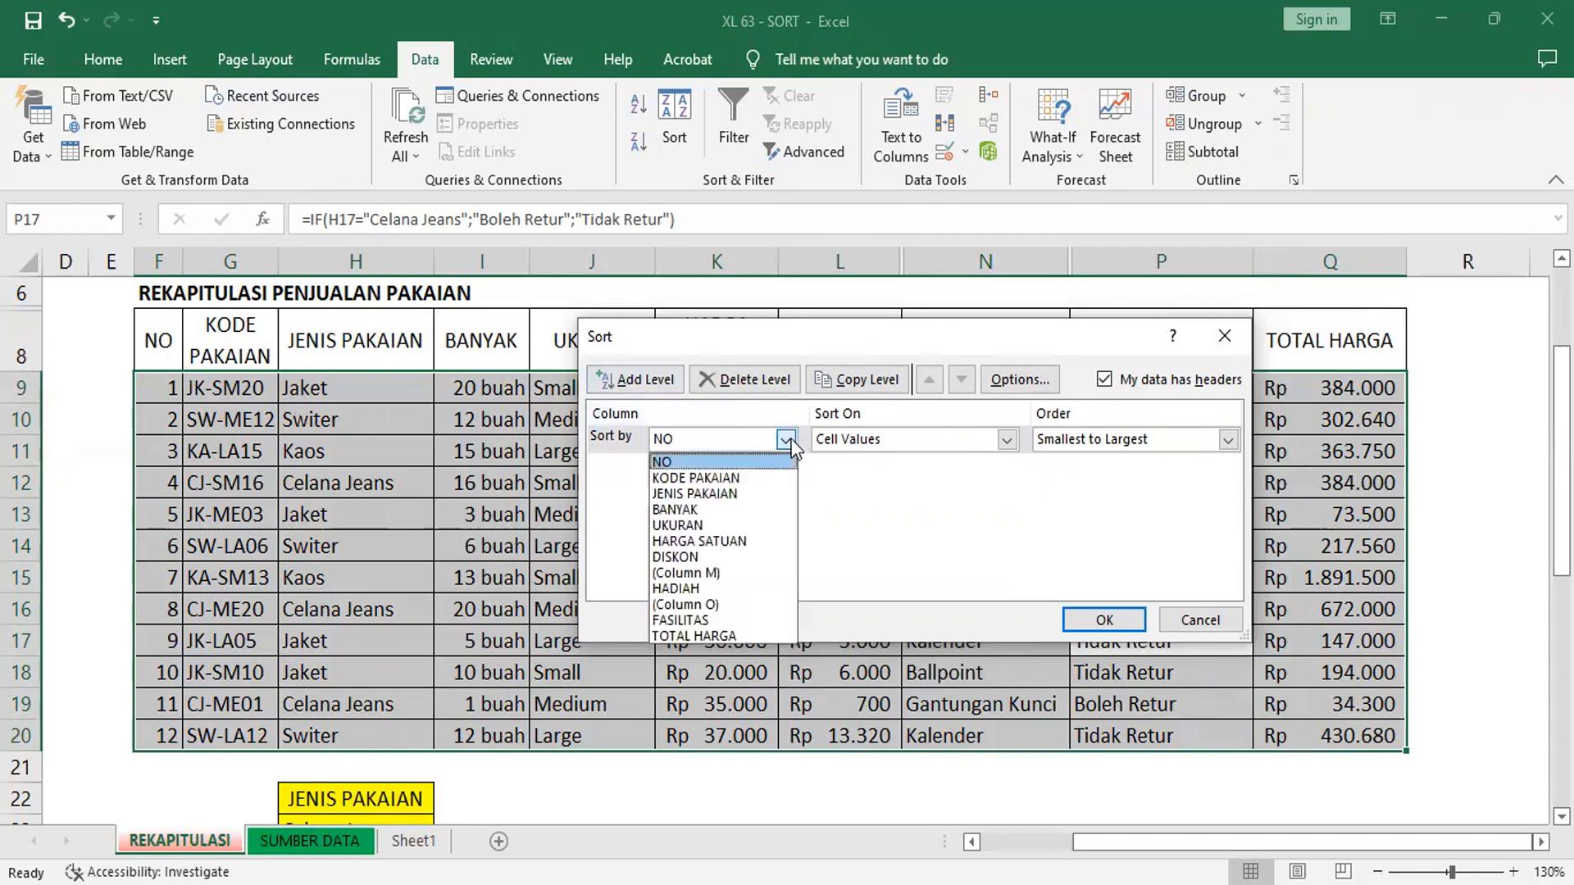
{"action": "left_click", "coordinate": [726, 495]}
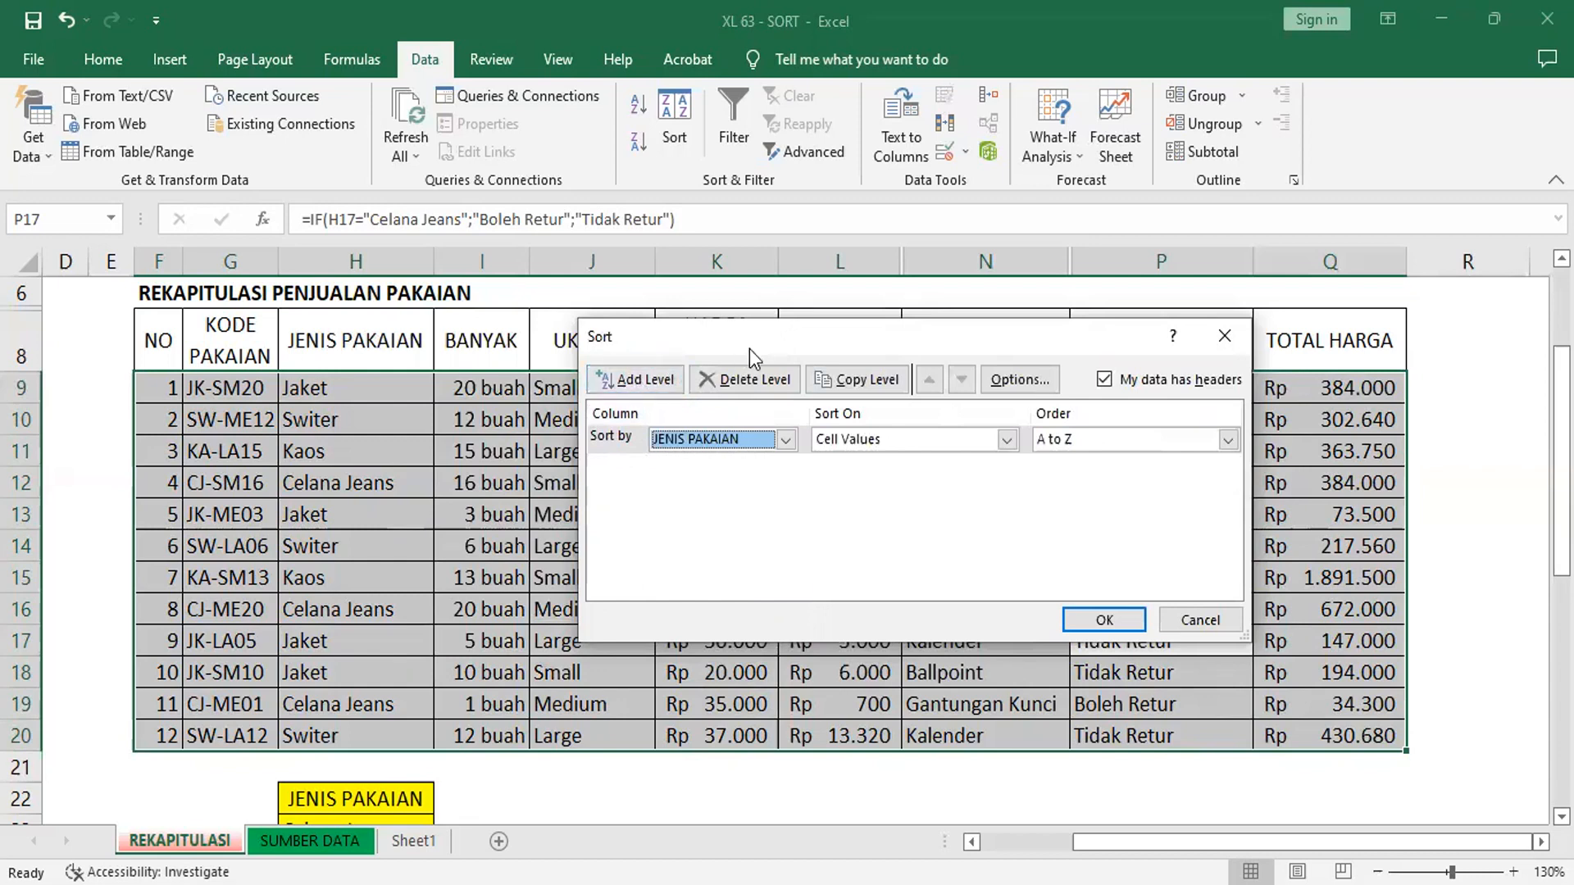
Add a second sort level by BANYAK, Smallest to Largest, and apply the sort to the table.
{"action": "left_click_drag", "start_coordinate": [750, 348], "coordinate": [726, 392]}
{"action": "left_click", "coordinate": [619, 421]}
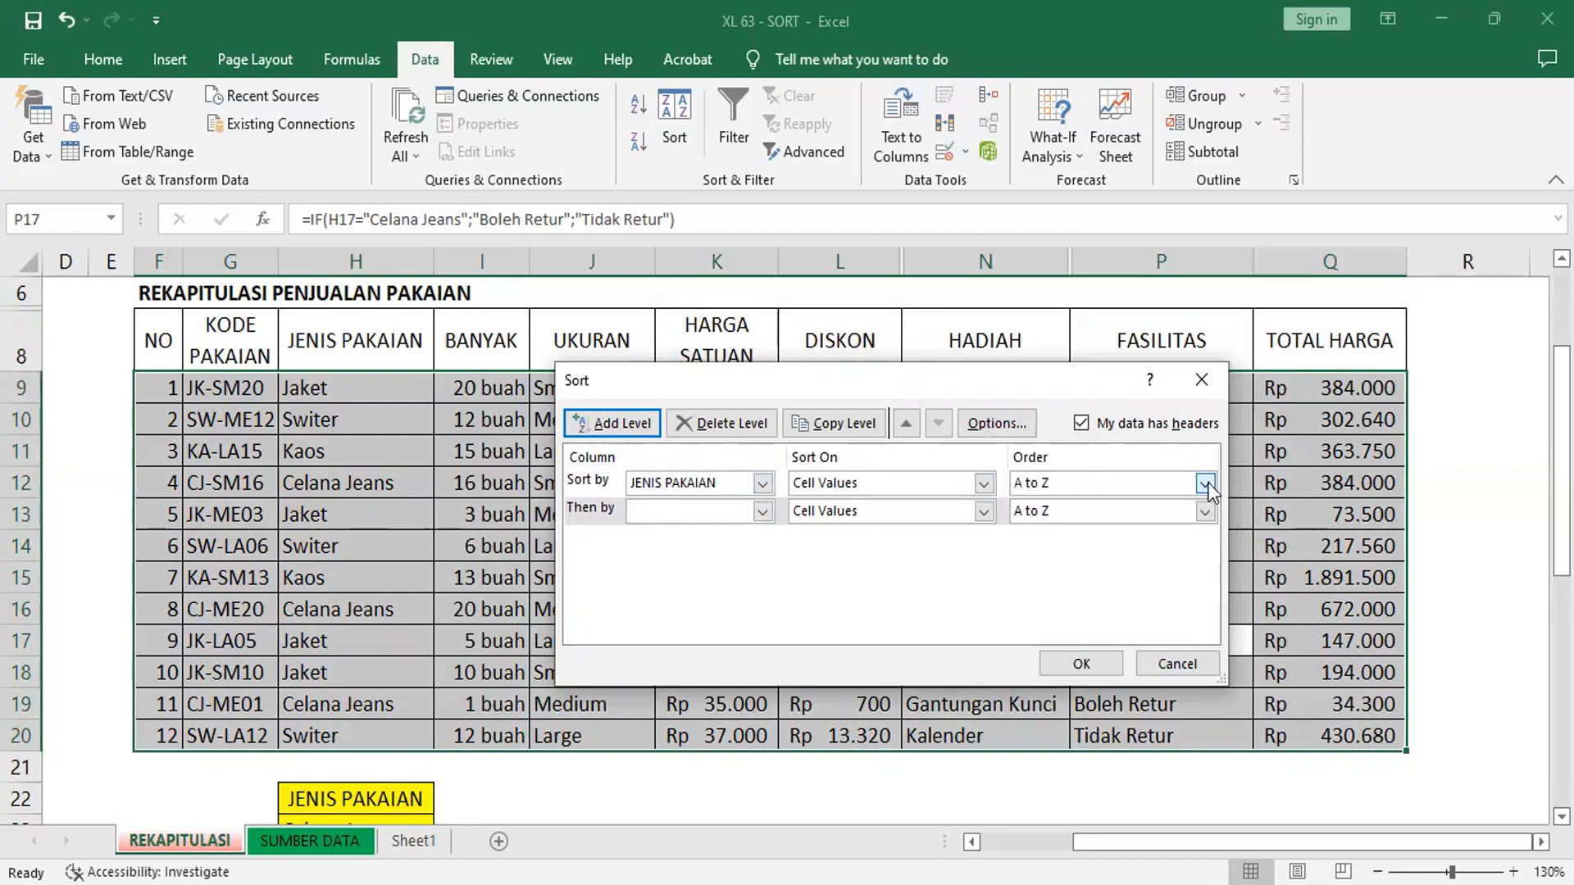
{"action": "left_click", "coordinate": [762, 513]}
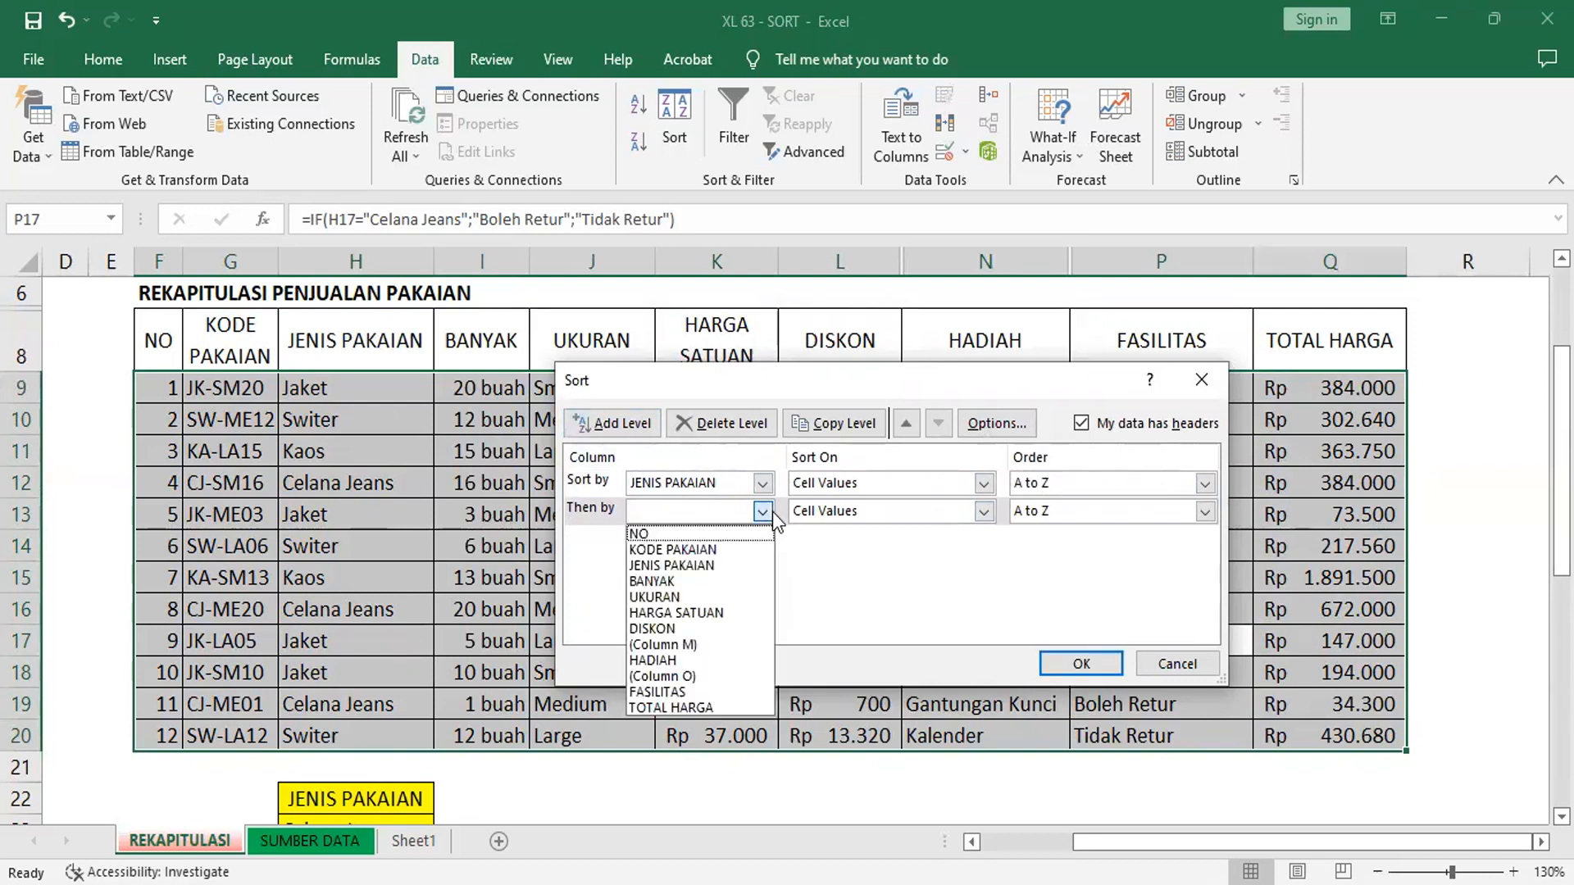
{"action": "left_click", "coordinate": [685, 582]}
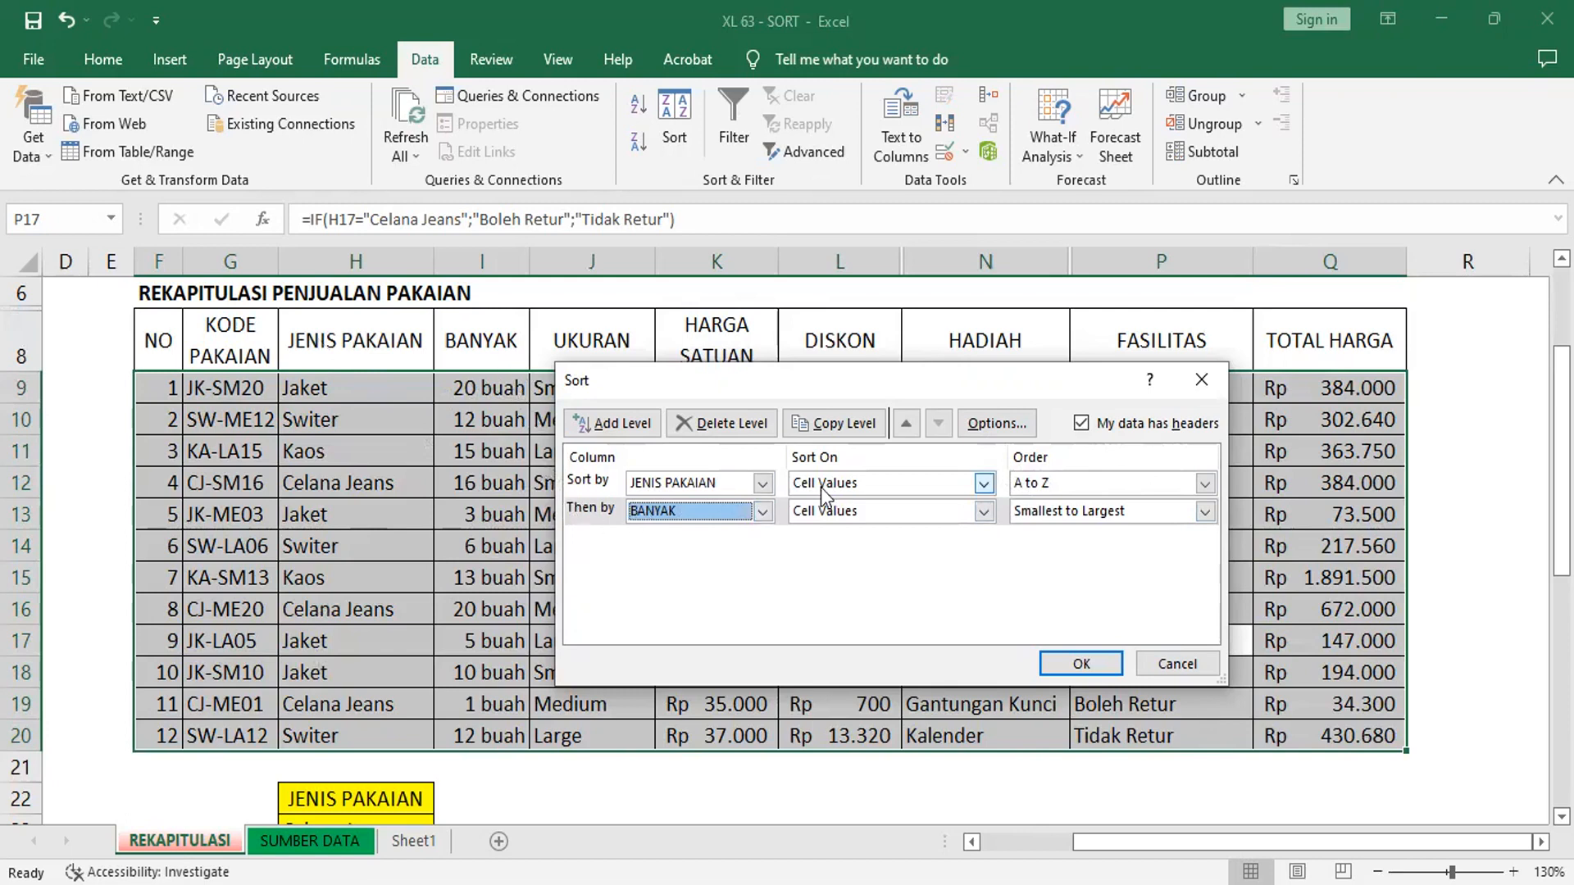
{"action": "left_click", "coordinate": [1084, 661]}
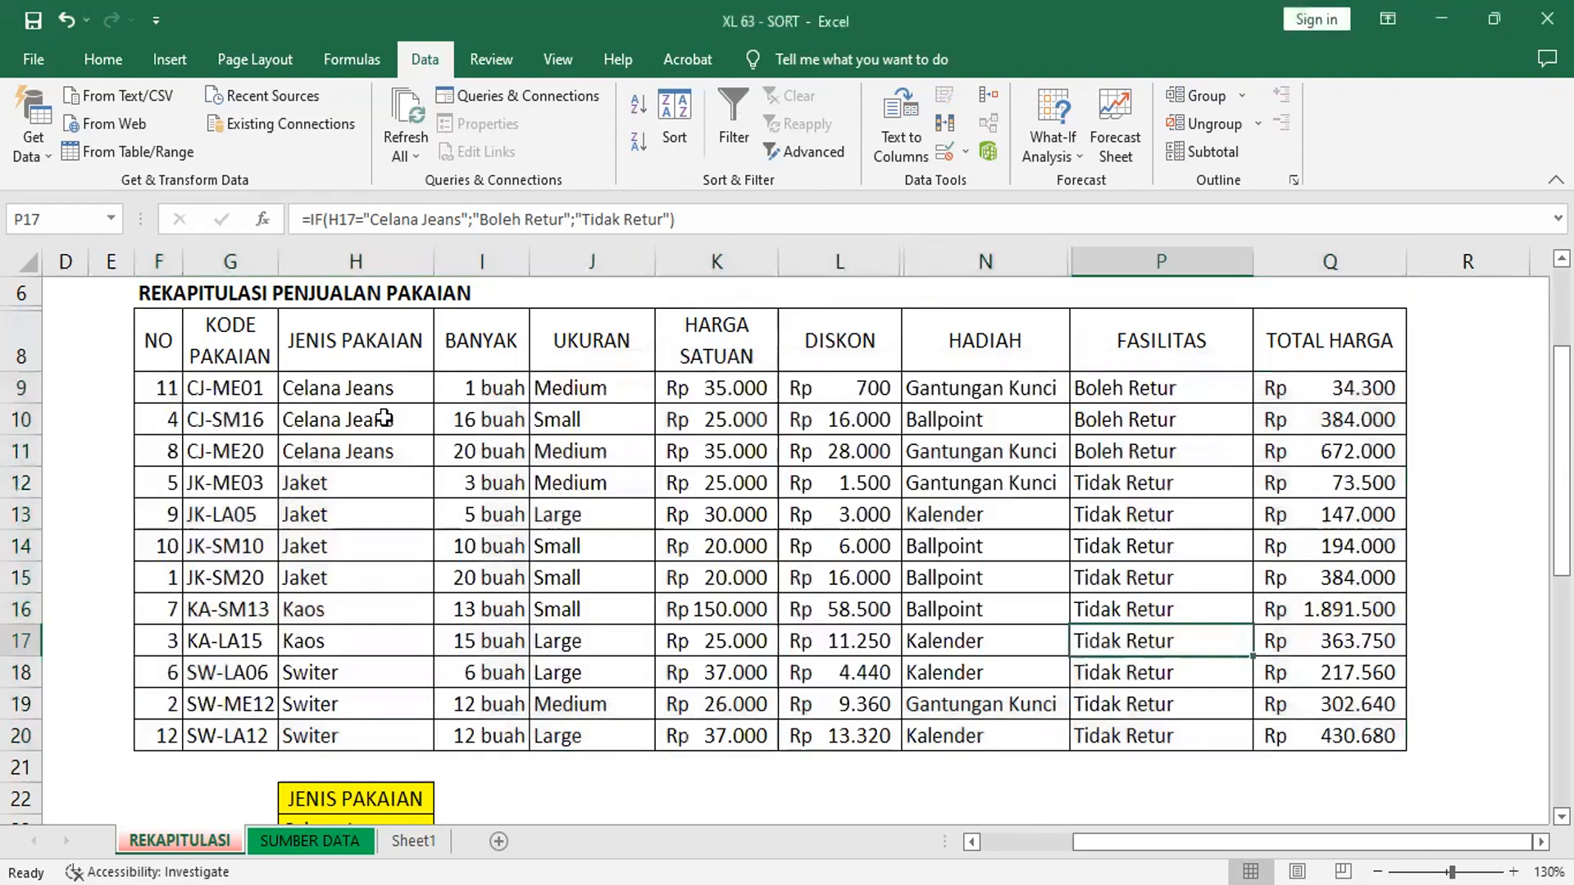
Highlight the Celana Jeans rows F9:Q11 with a light blue theme fill, and undo the fill.
{"action": "left_click", "coordinate": [169, 392]}
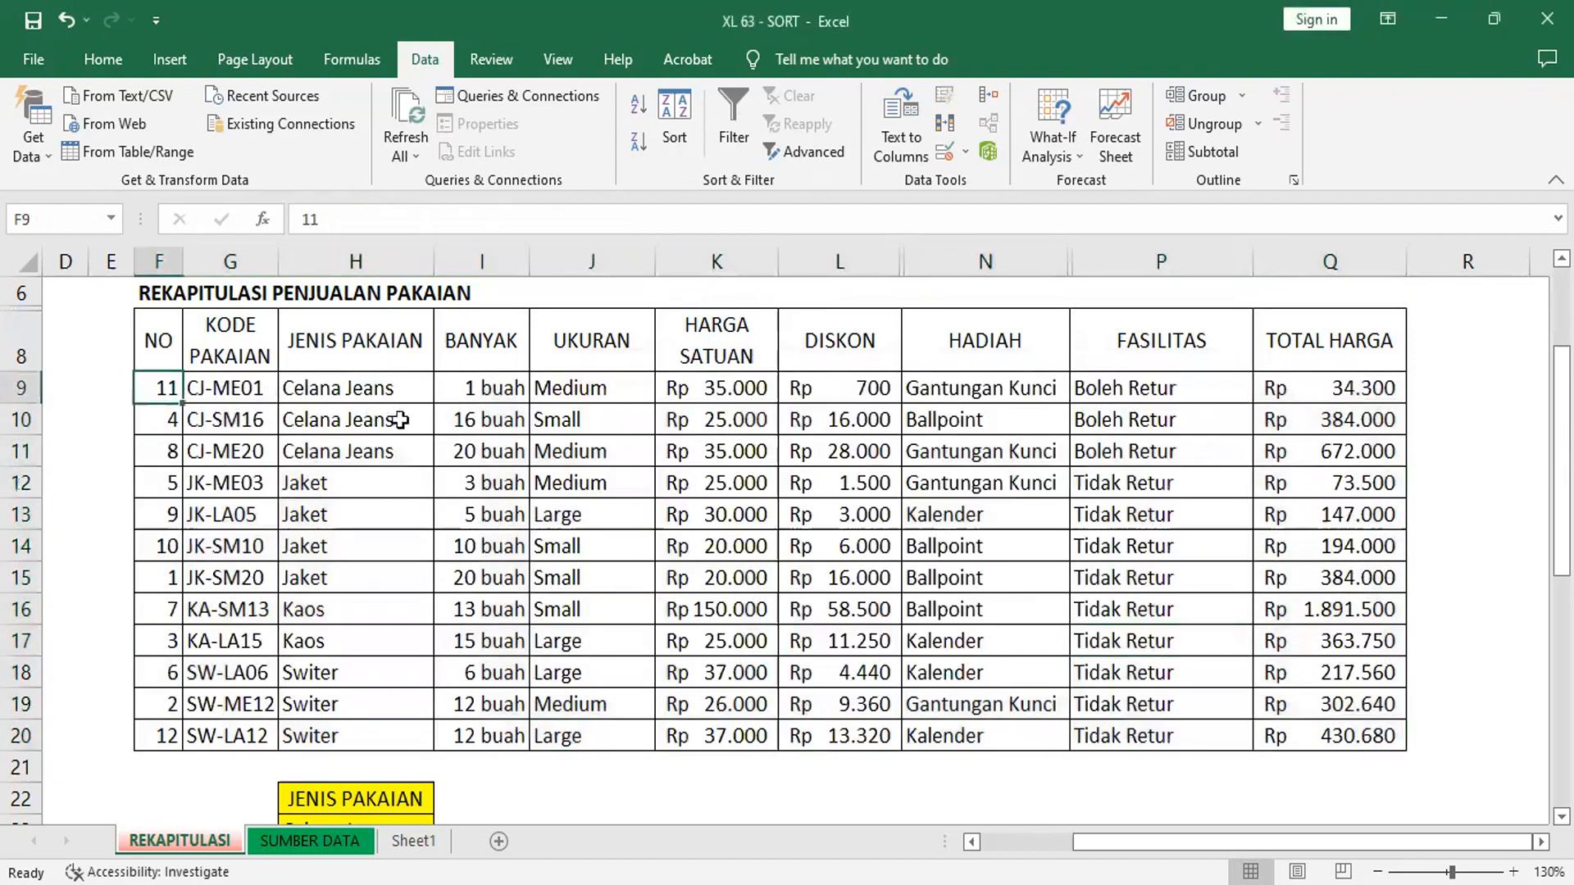
{"action": "left_click", "coordinate": [1314, 454], "text": "shift"}
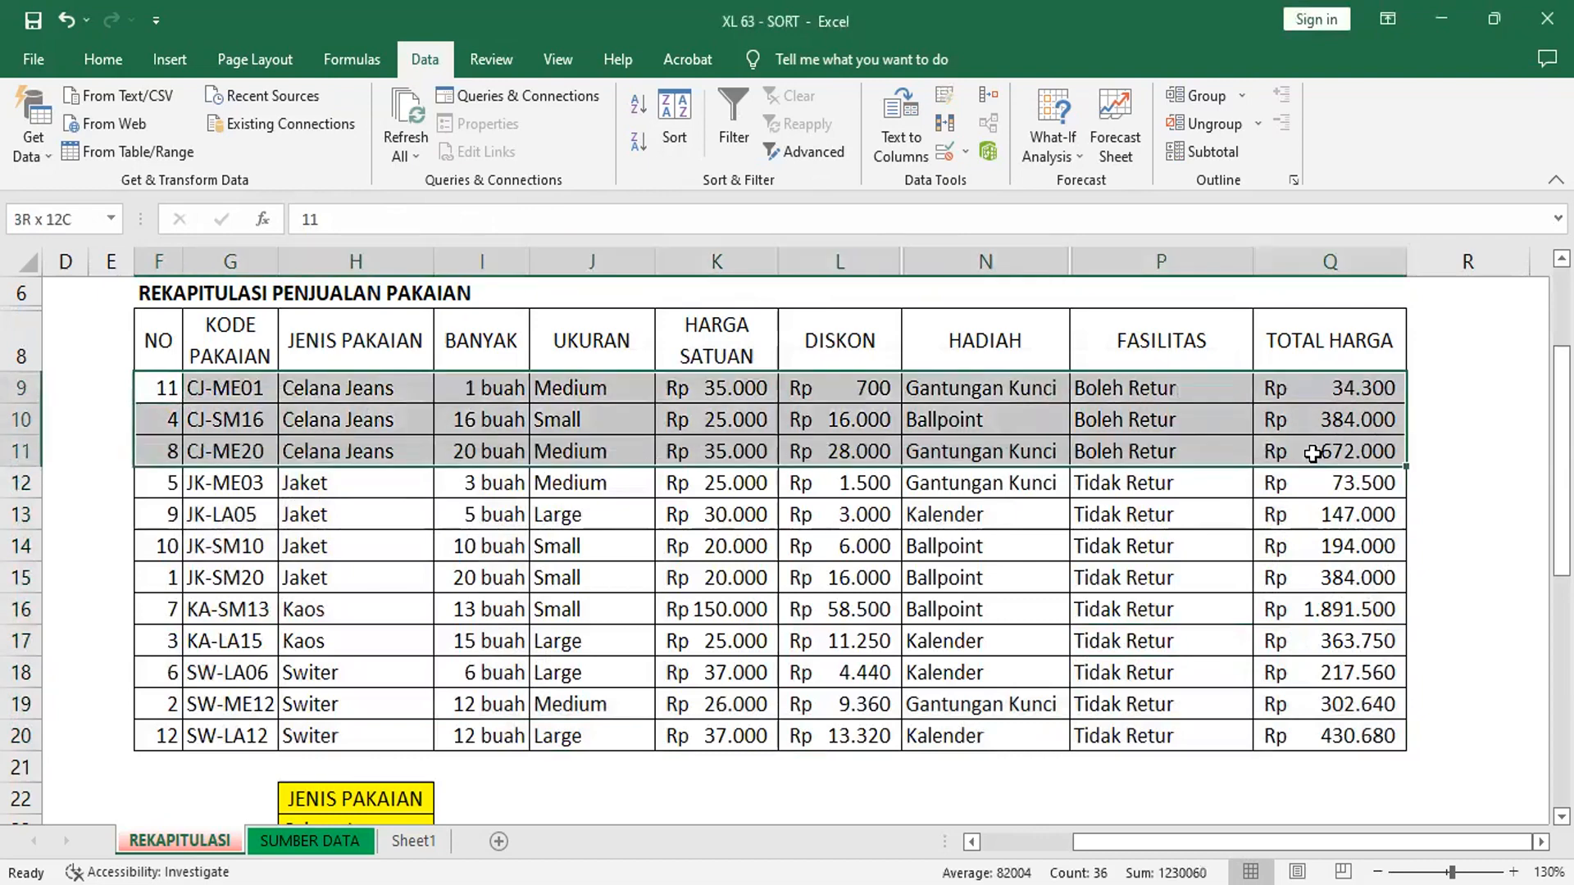
{"action": "left_click", "coordinate": [100, 58]}
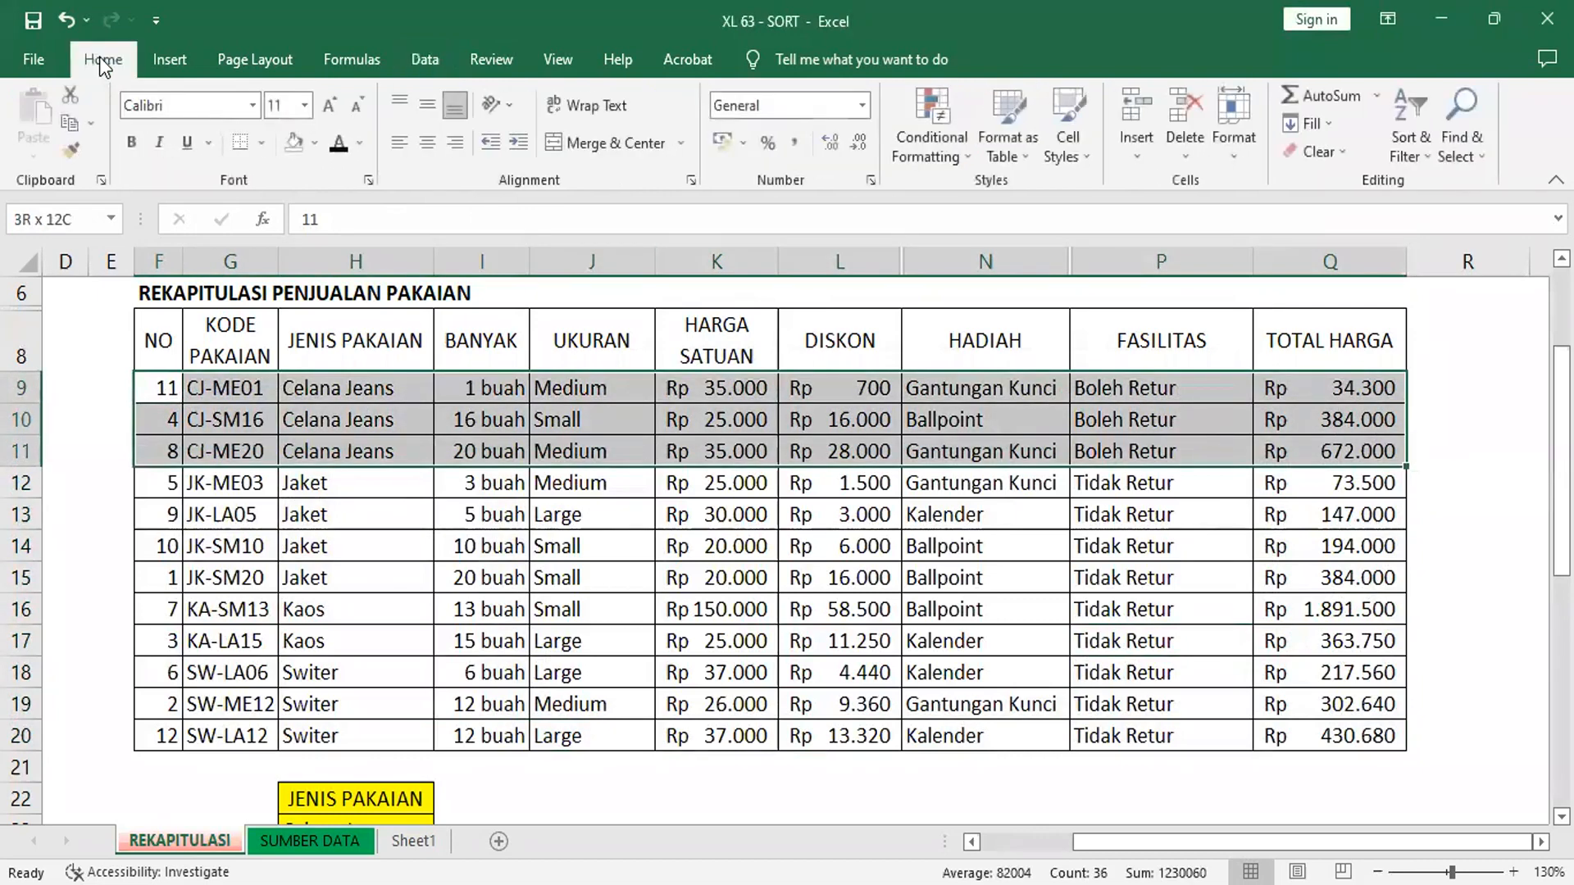
{"action": "left_click", "coordinate": [314, 143]}
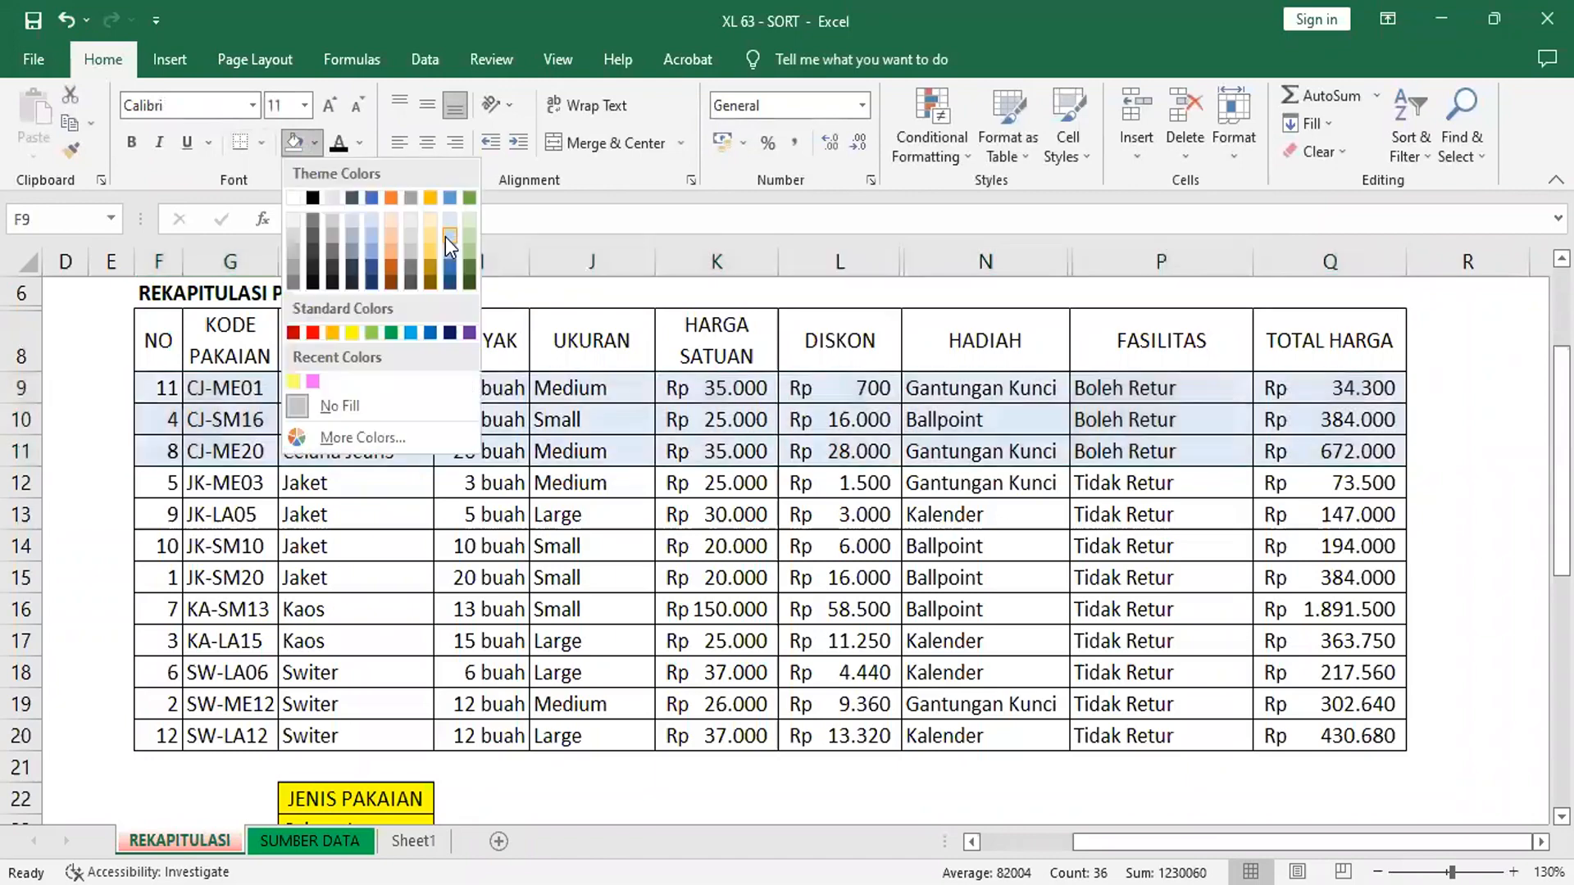
{"action": "left_click", "coordinate": [358, 202]}
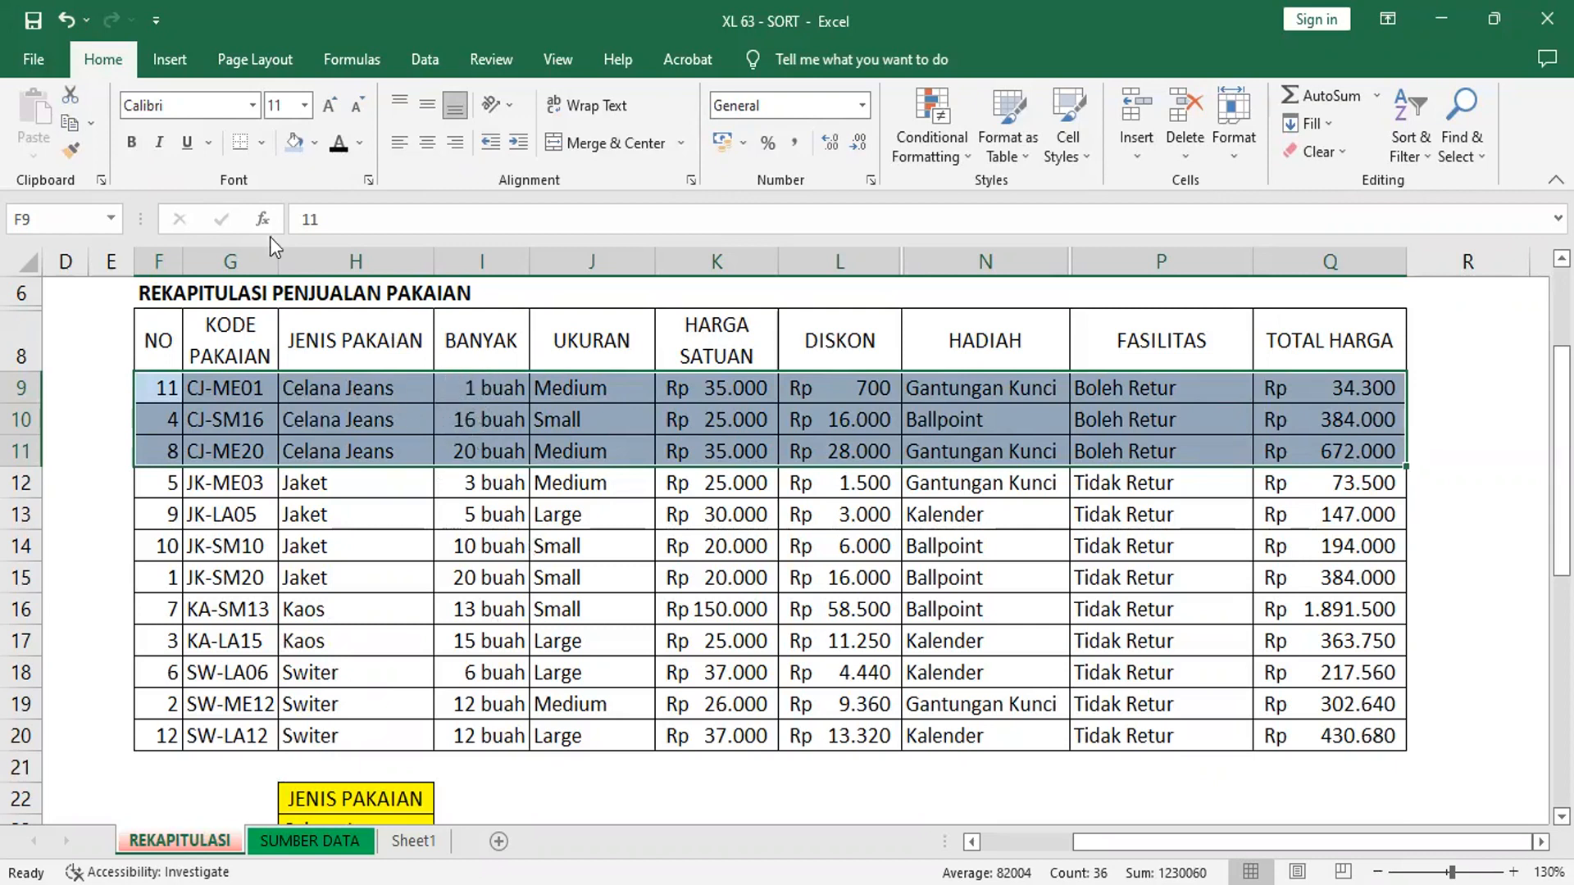
{"action": "left_click", "coordinate": [59, 19]}
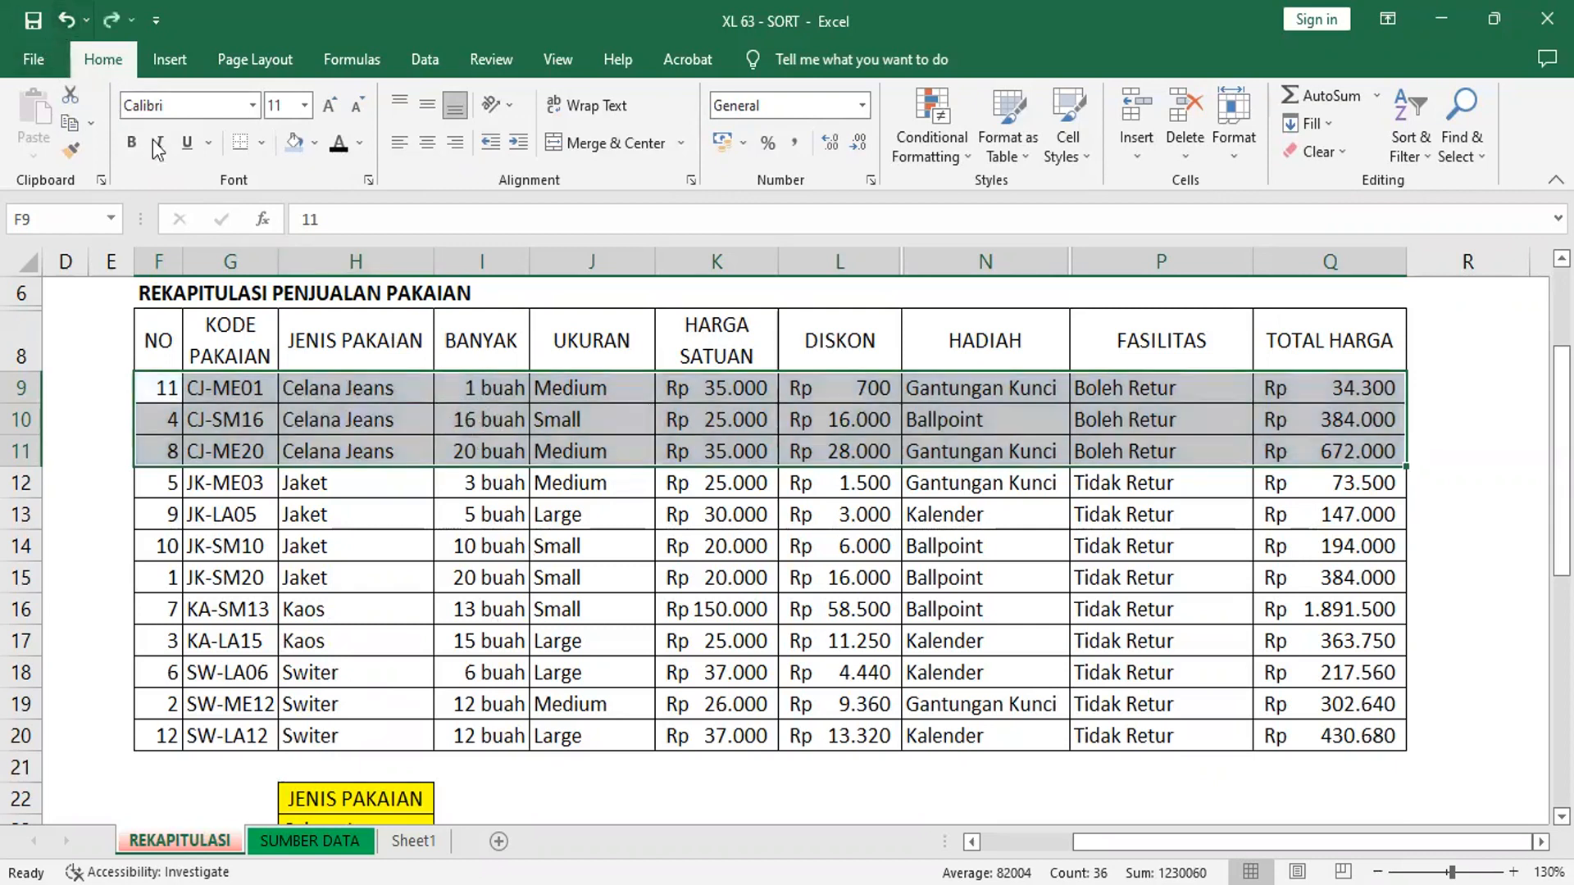
Highlight the Jaket rows F12:Q15 with the same light blue fill, and undo it.
{"action": "left_click", "coordinate": [172, 482]}
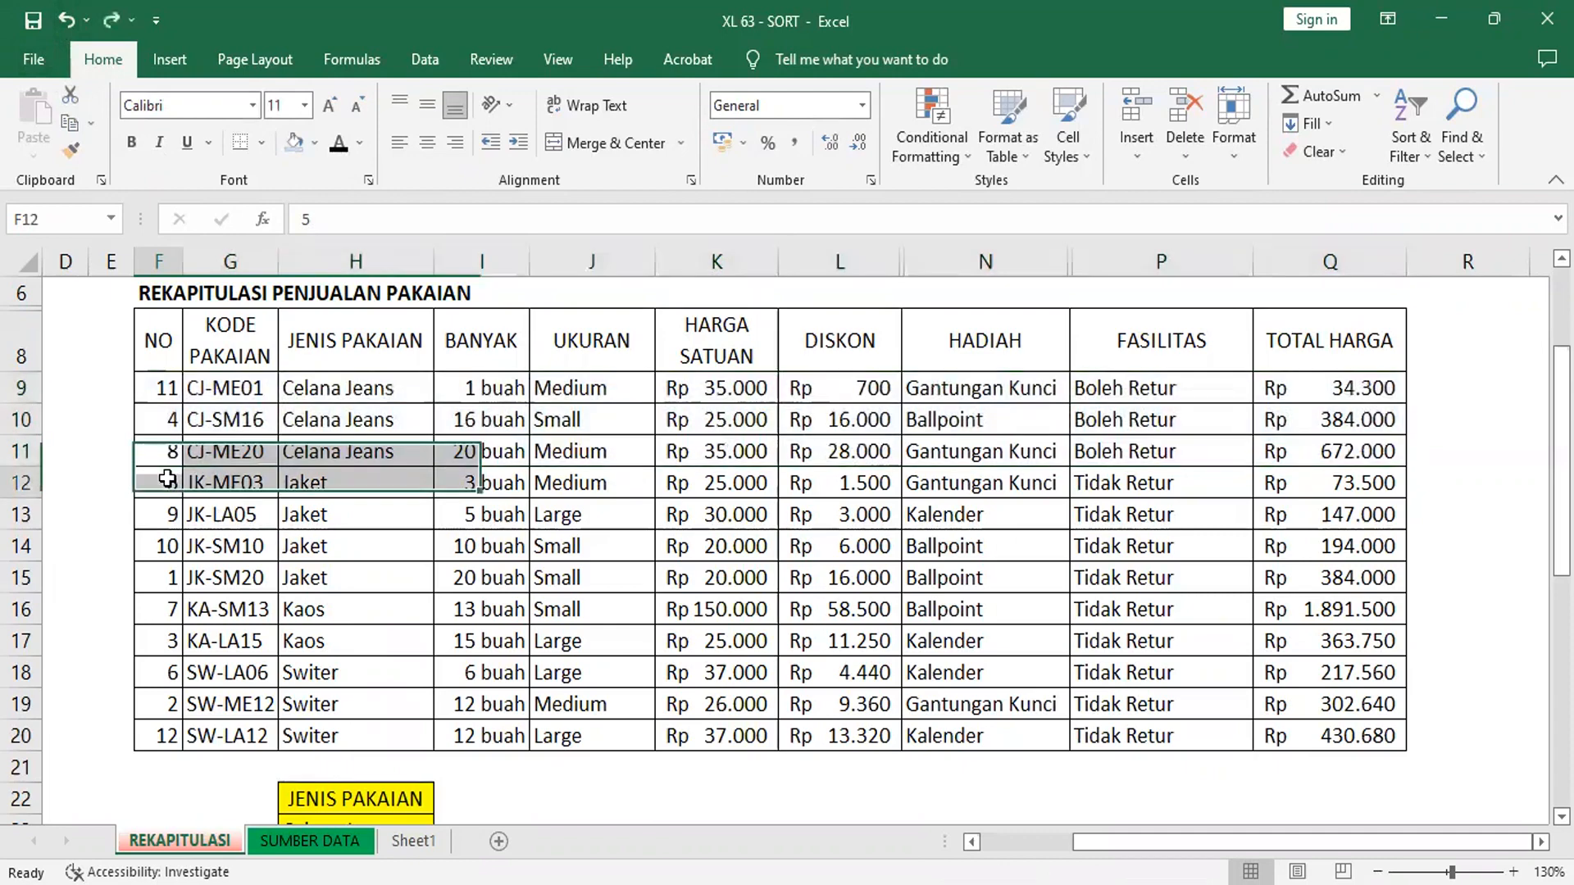
{"action": "left_click", "coordinate": [1317, 587], "text": "shift"}
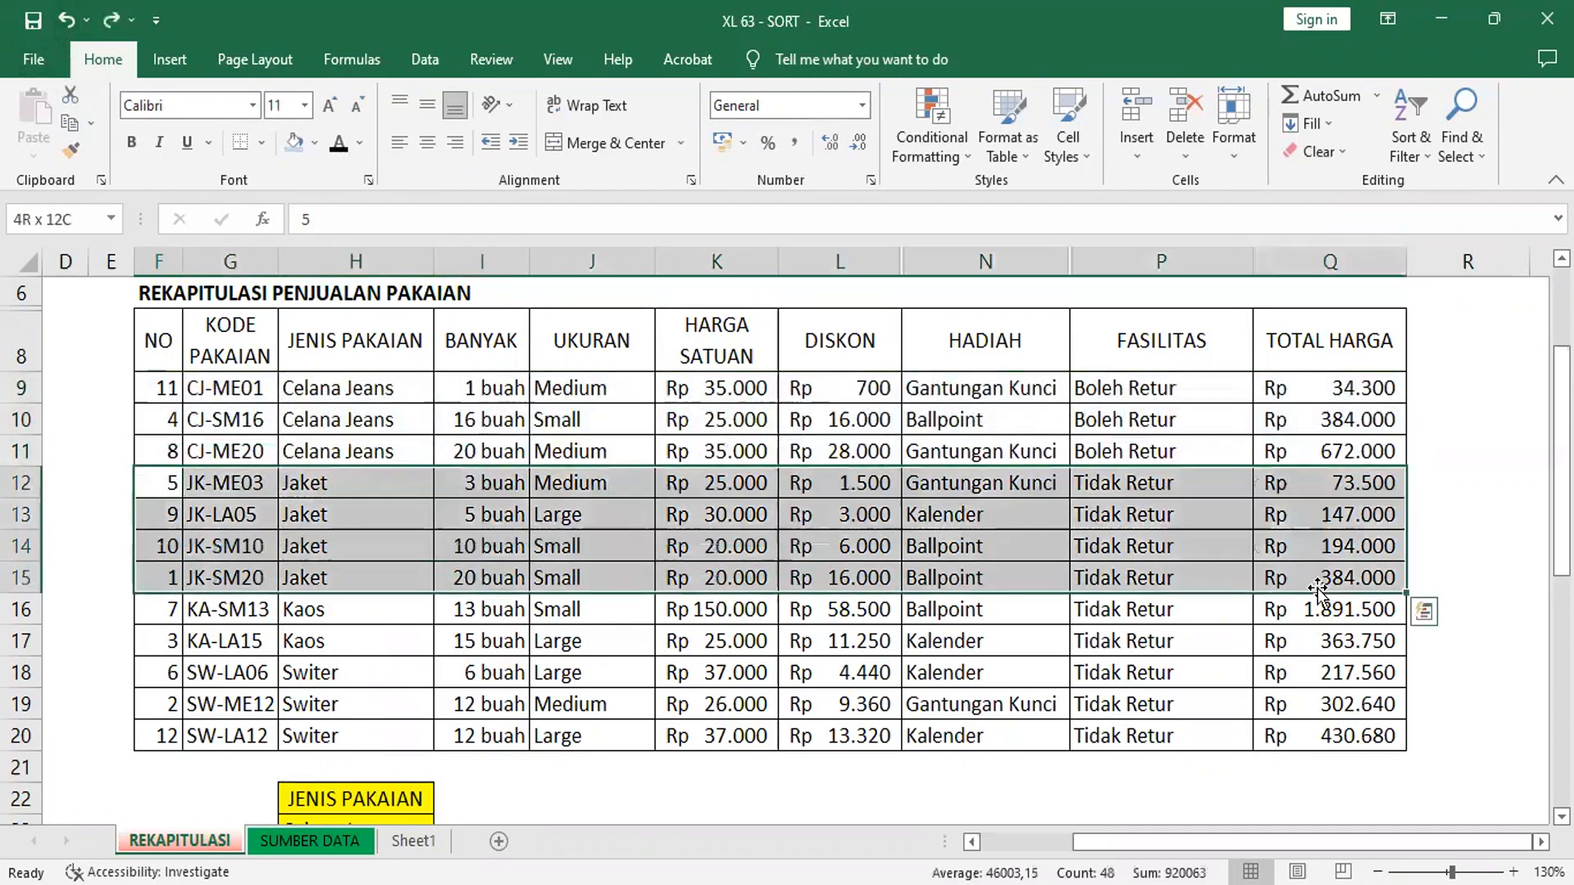
{"action": "left_click", "coordinate": [294, 144]}
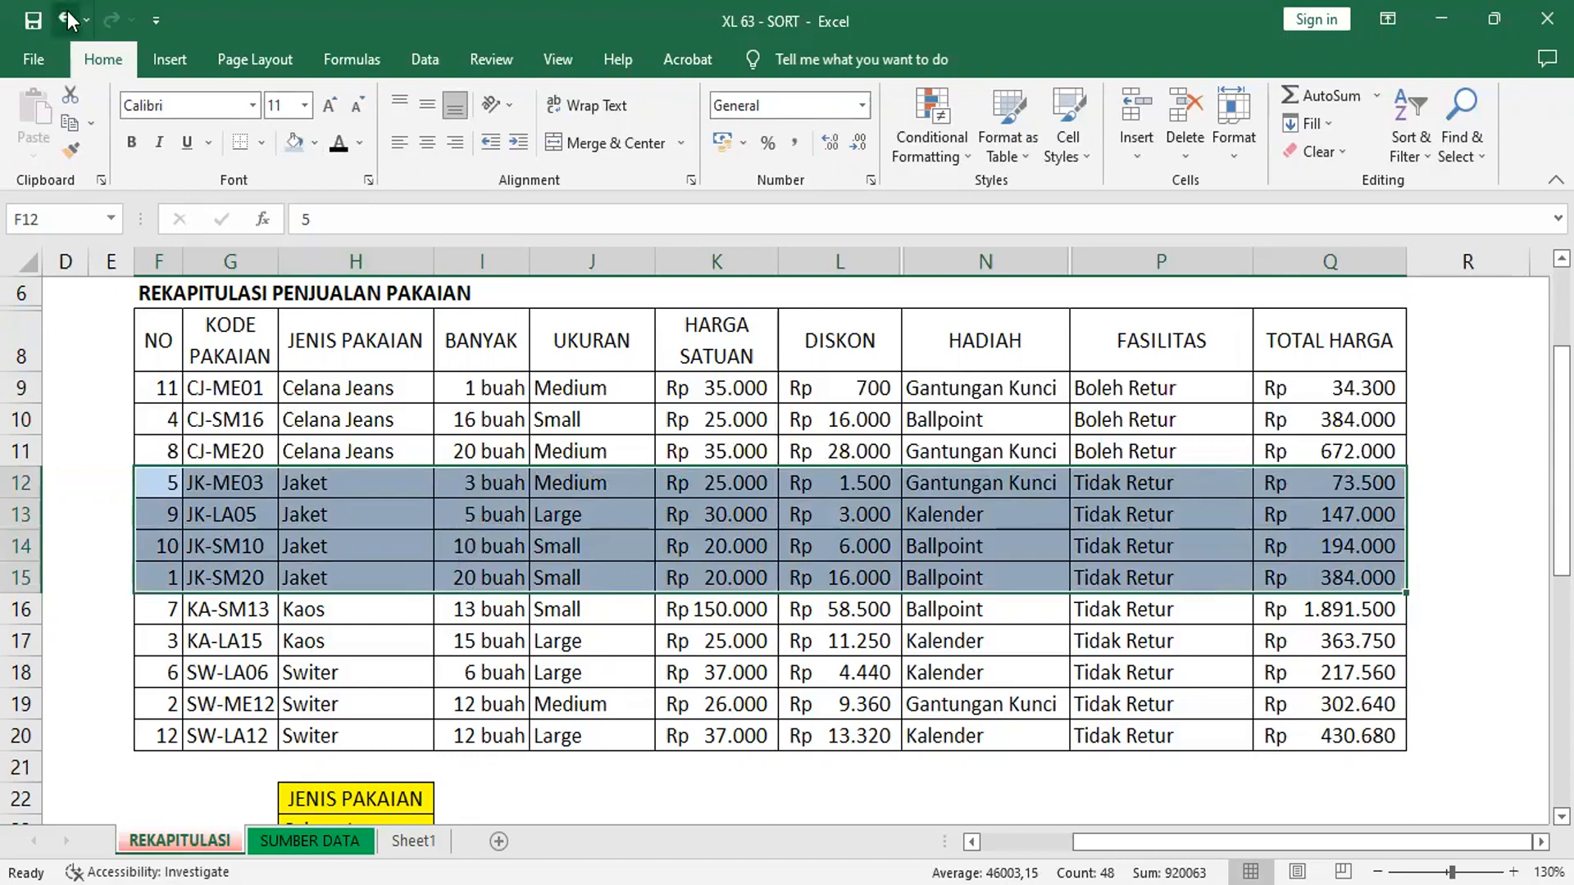
Highlight the Kaos rows F16:Q17 with the light blue fill, and undo it.
{"action": "left_click", "coordinate": [167, 606]}
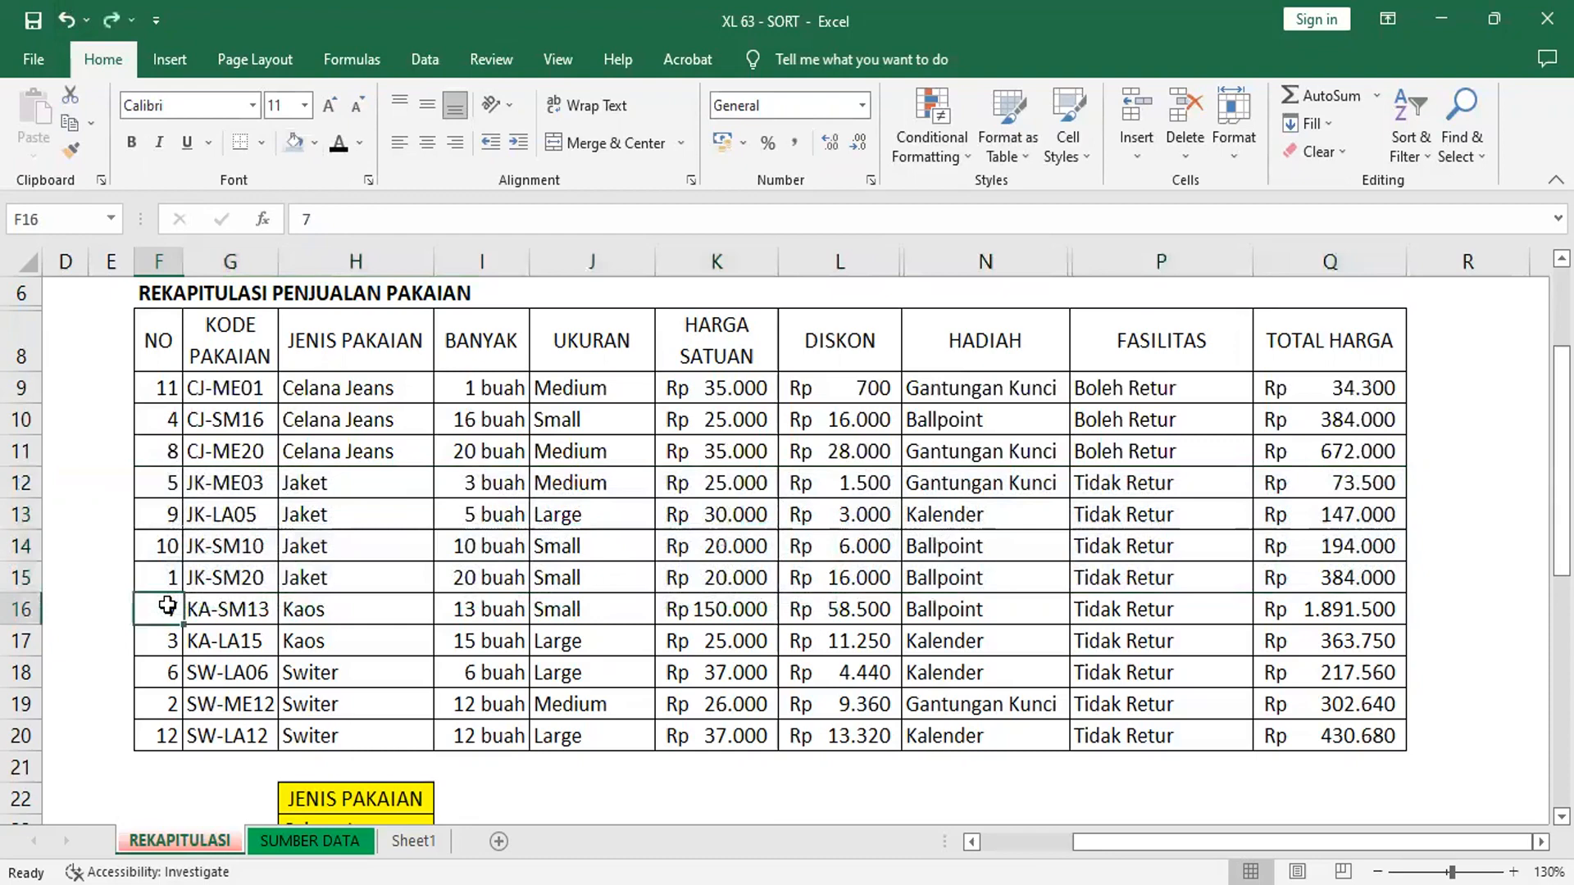
{"action": "left_click", "coordinate": [1366, 671], "text": "shift"}
{"action": "left_click_drag", "start_coordinate": [1360, 639], "coordinate": [1255, 635]}
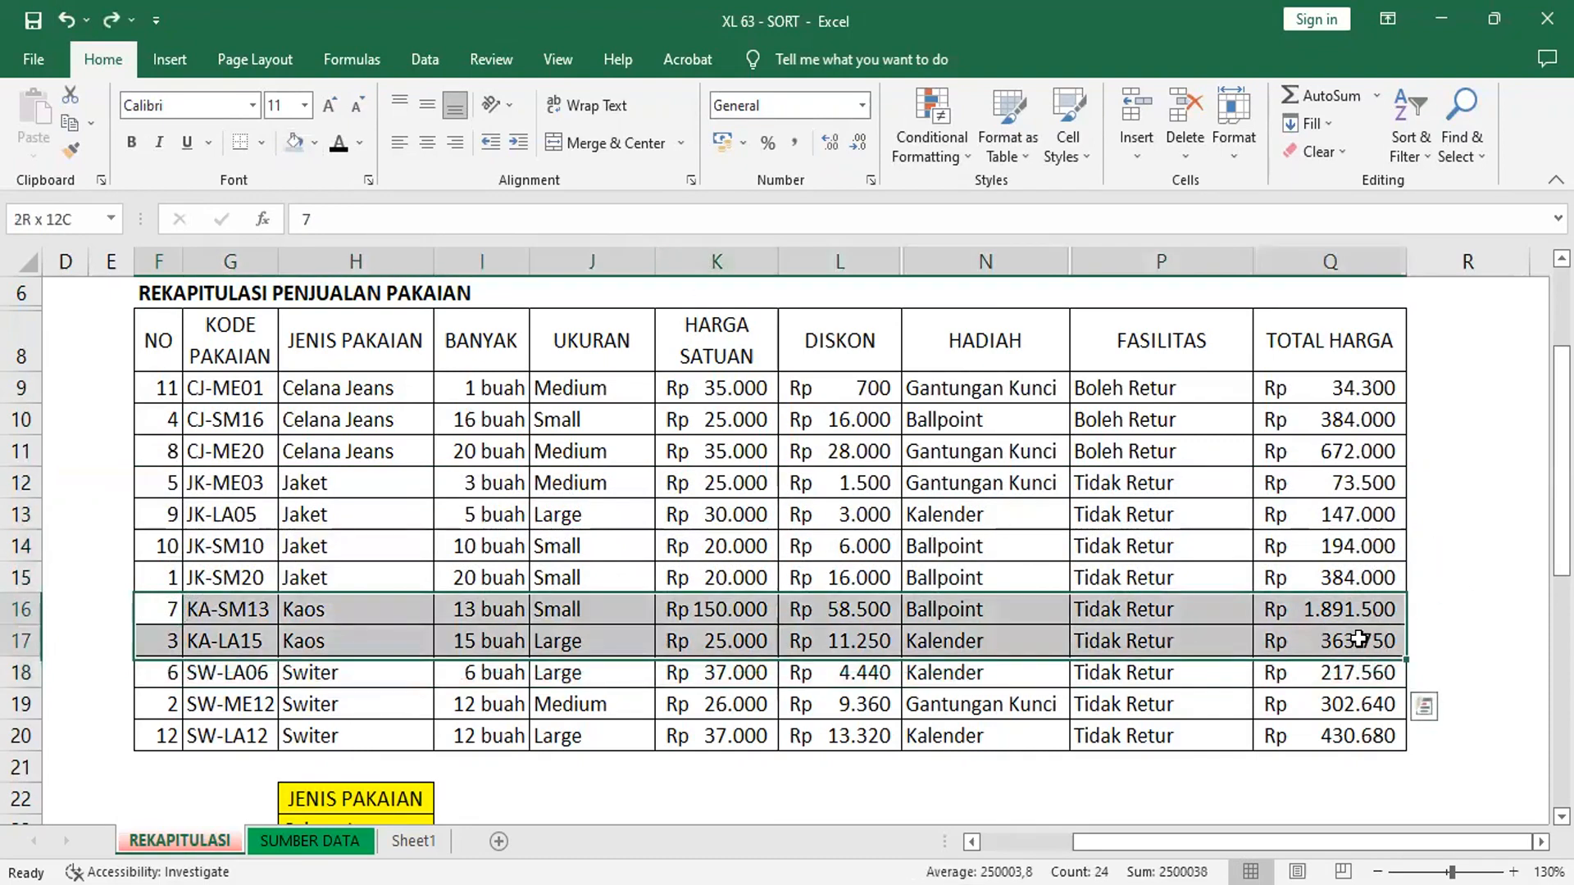
{"action": "left_click", "coordinate": [292, 144]}
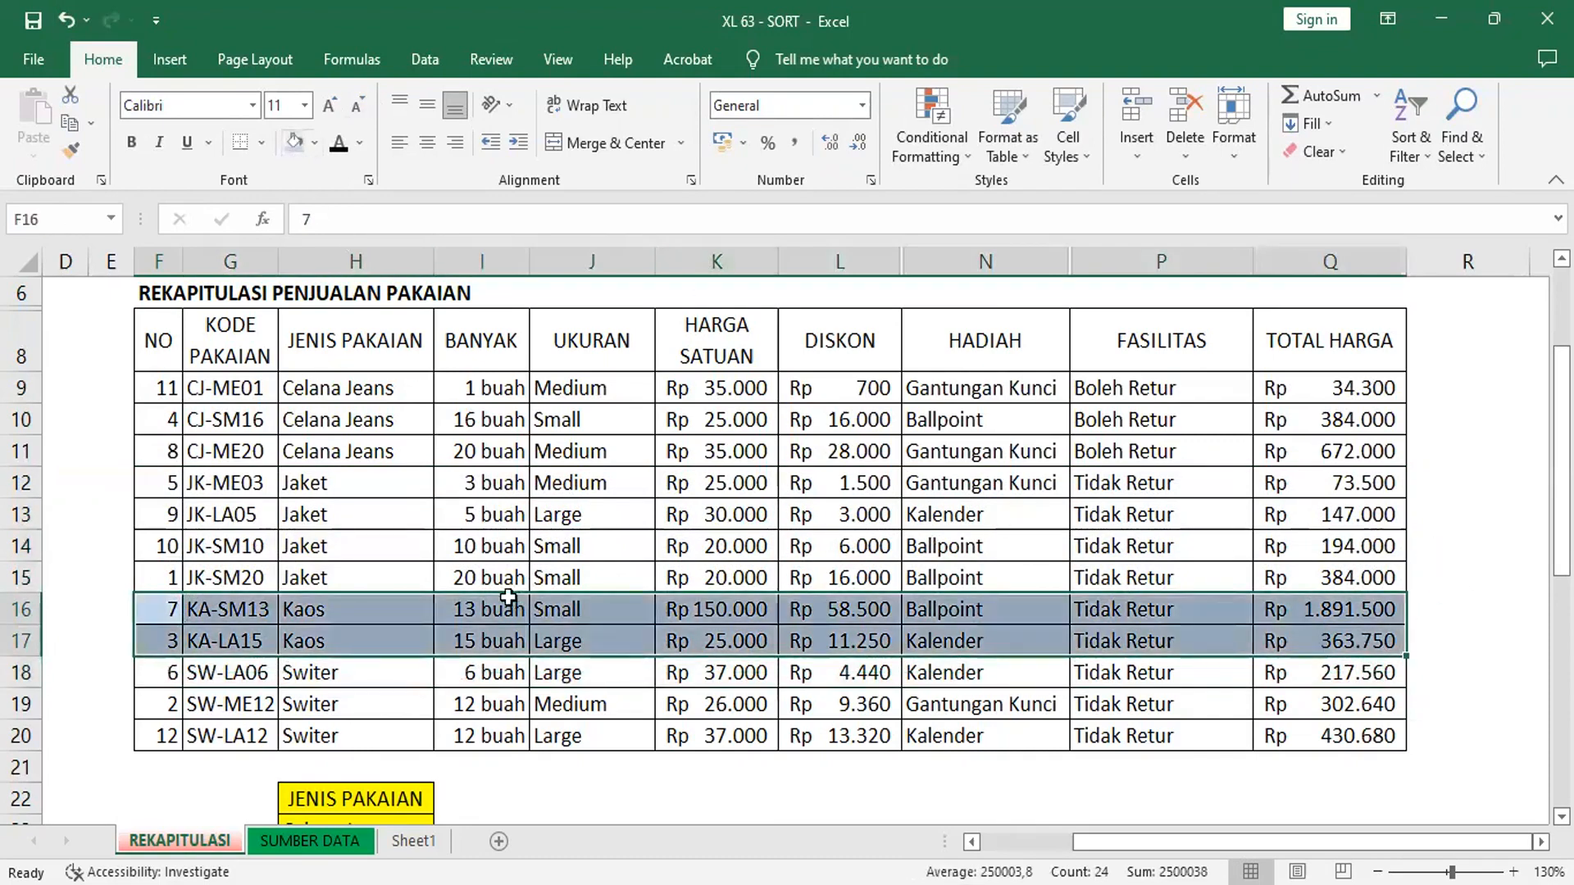
{"action": "left_click", "coordinate": [65, 20]}
Highlight the Switer rows F18:Q20 in light blue, check their BANYAK cells, and undo the fill.
{"action": "left_click", "coordinate": [168, 673]}
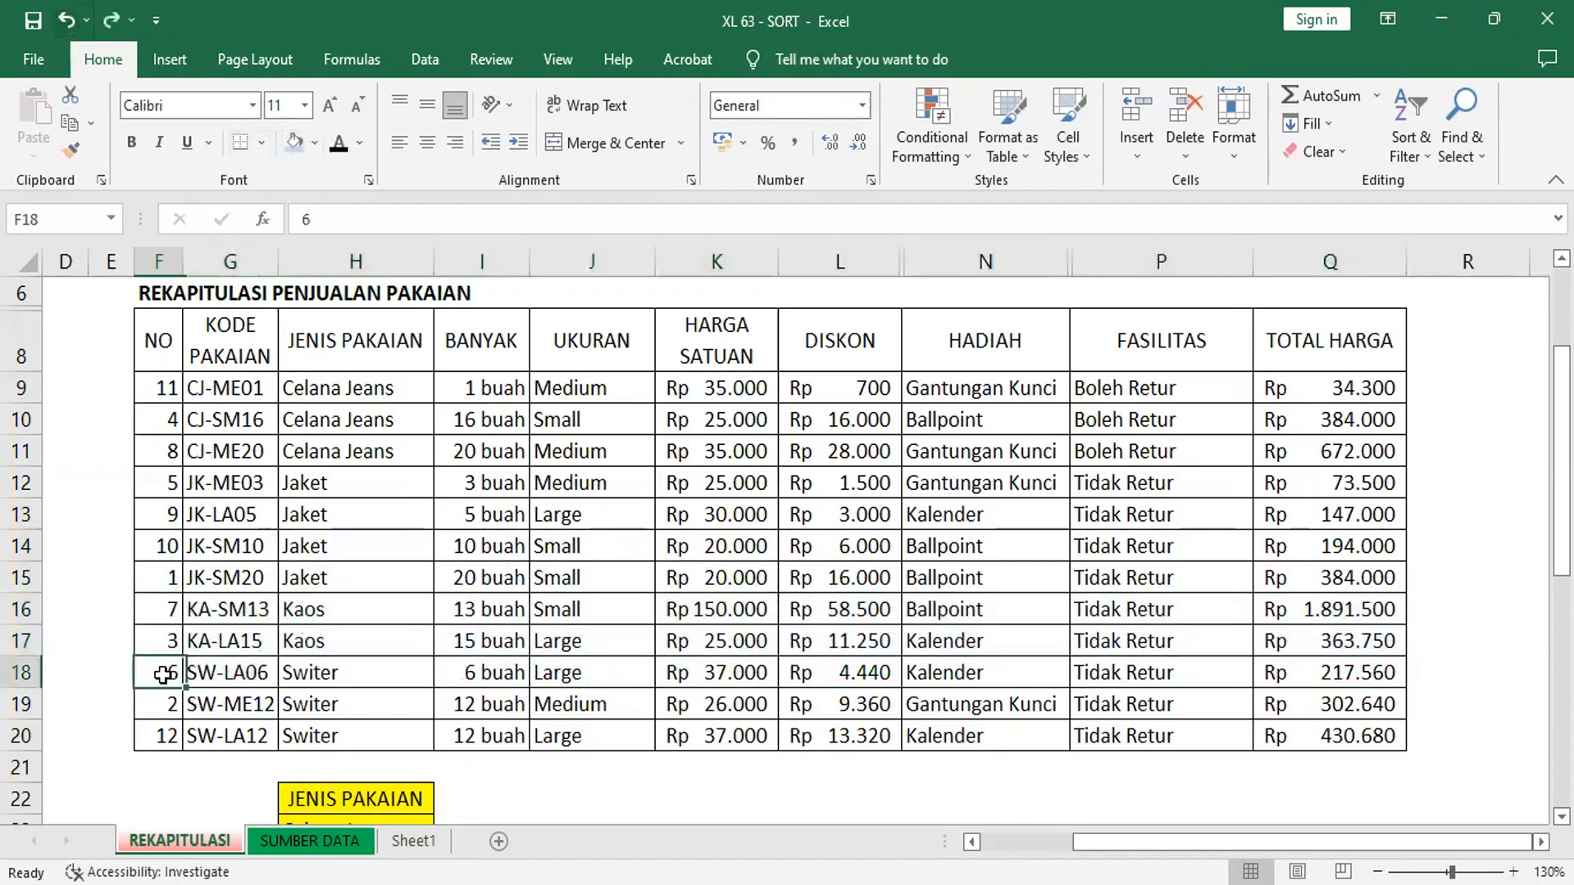
{"action": "left_click", "coordinate": [1313, 732], "text": "shift"}
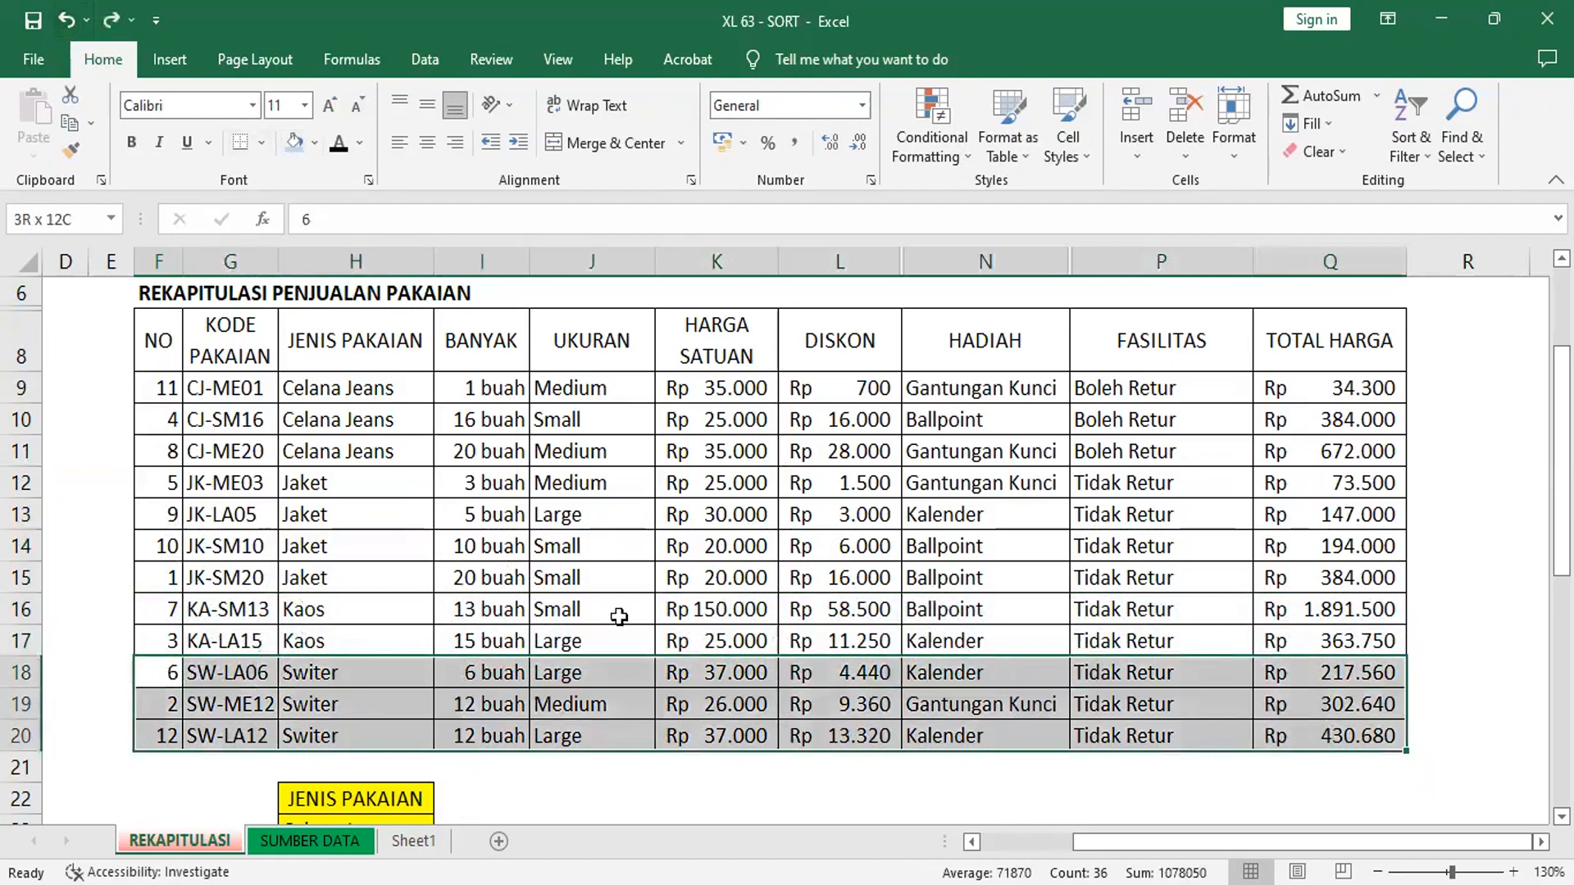
{"action": "left_click", "coordinate": [294, 142]}
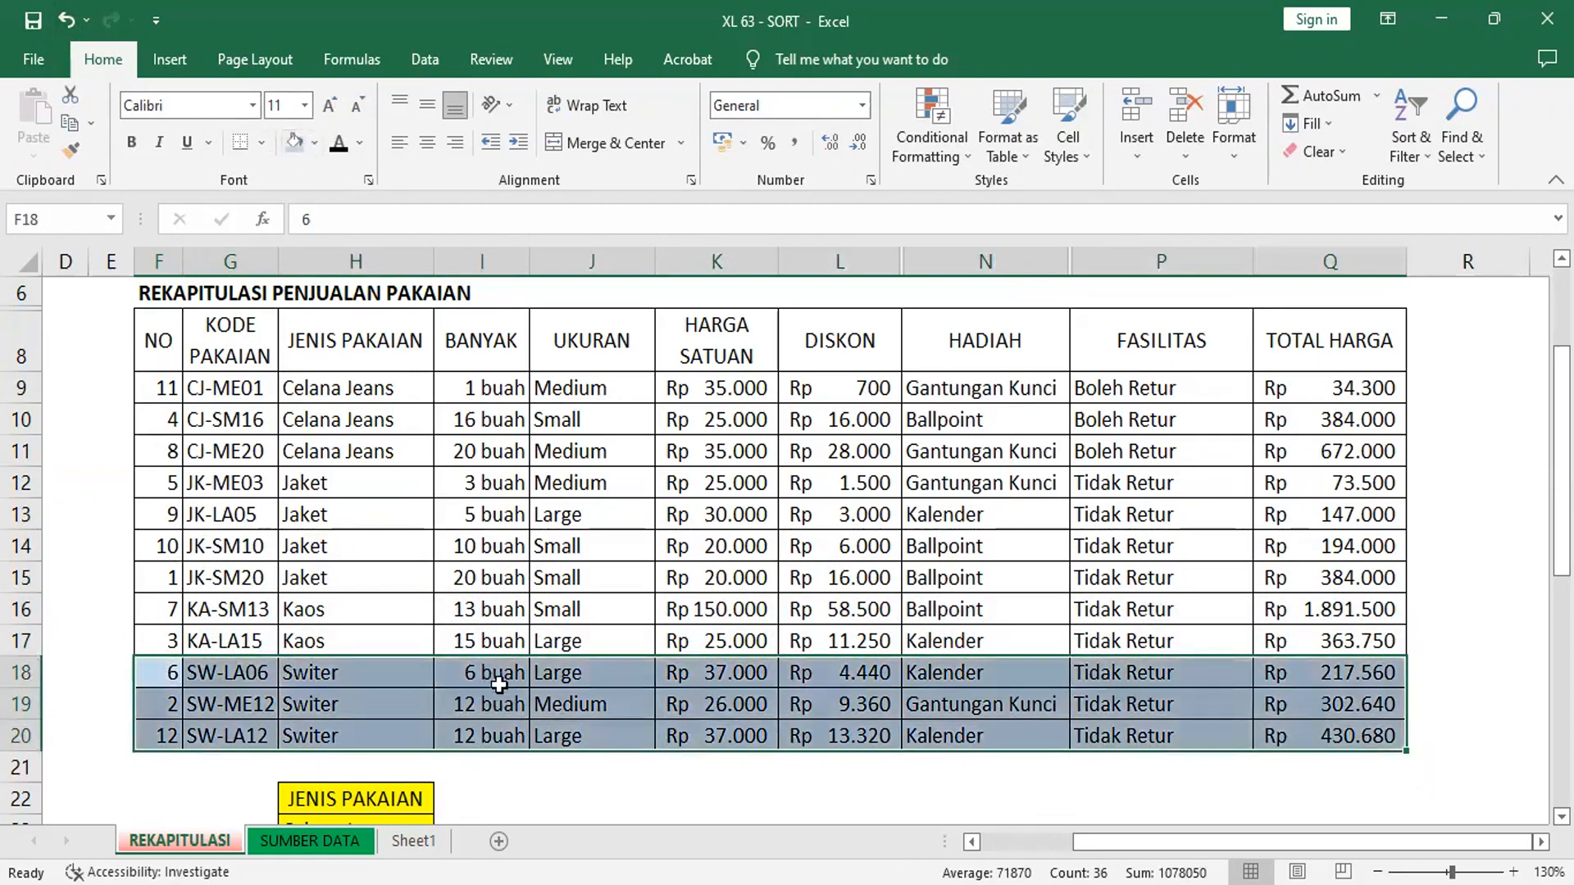
{"action": "left_click", "coordinate": [495, 680]}
{"action": "left_click", "coordinate": [497, 710]}
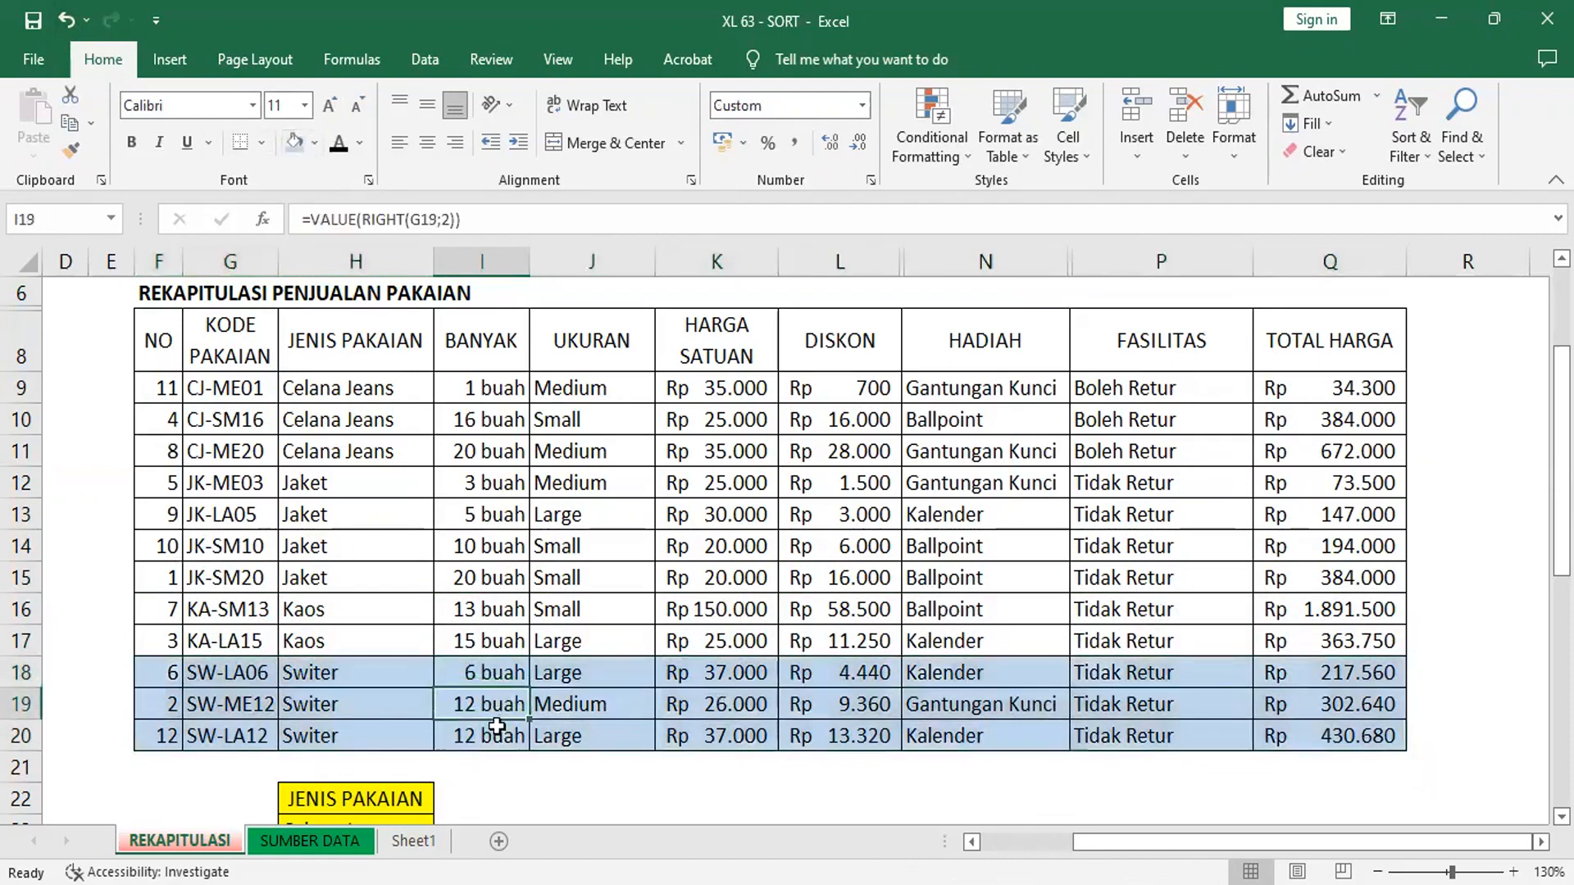
{"action": "left_click", "coordinate": [65, 19]}
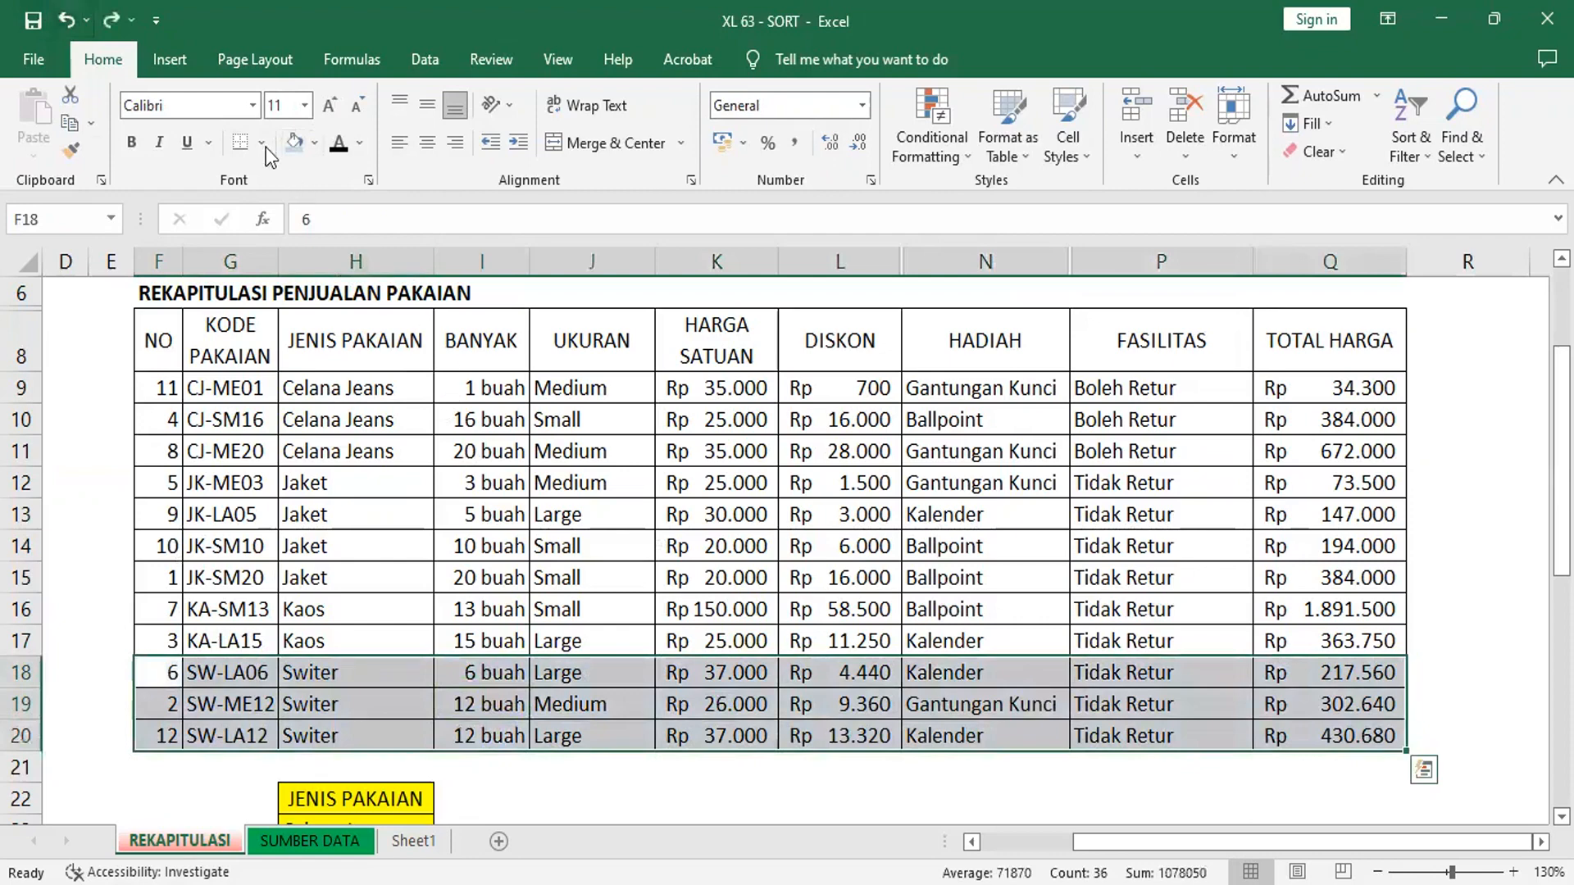
{"action": "left_click", "coordinate": [663, 432]}
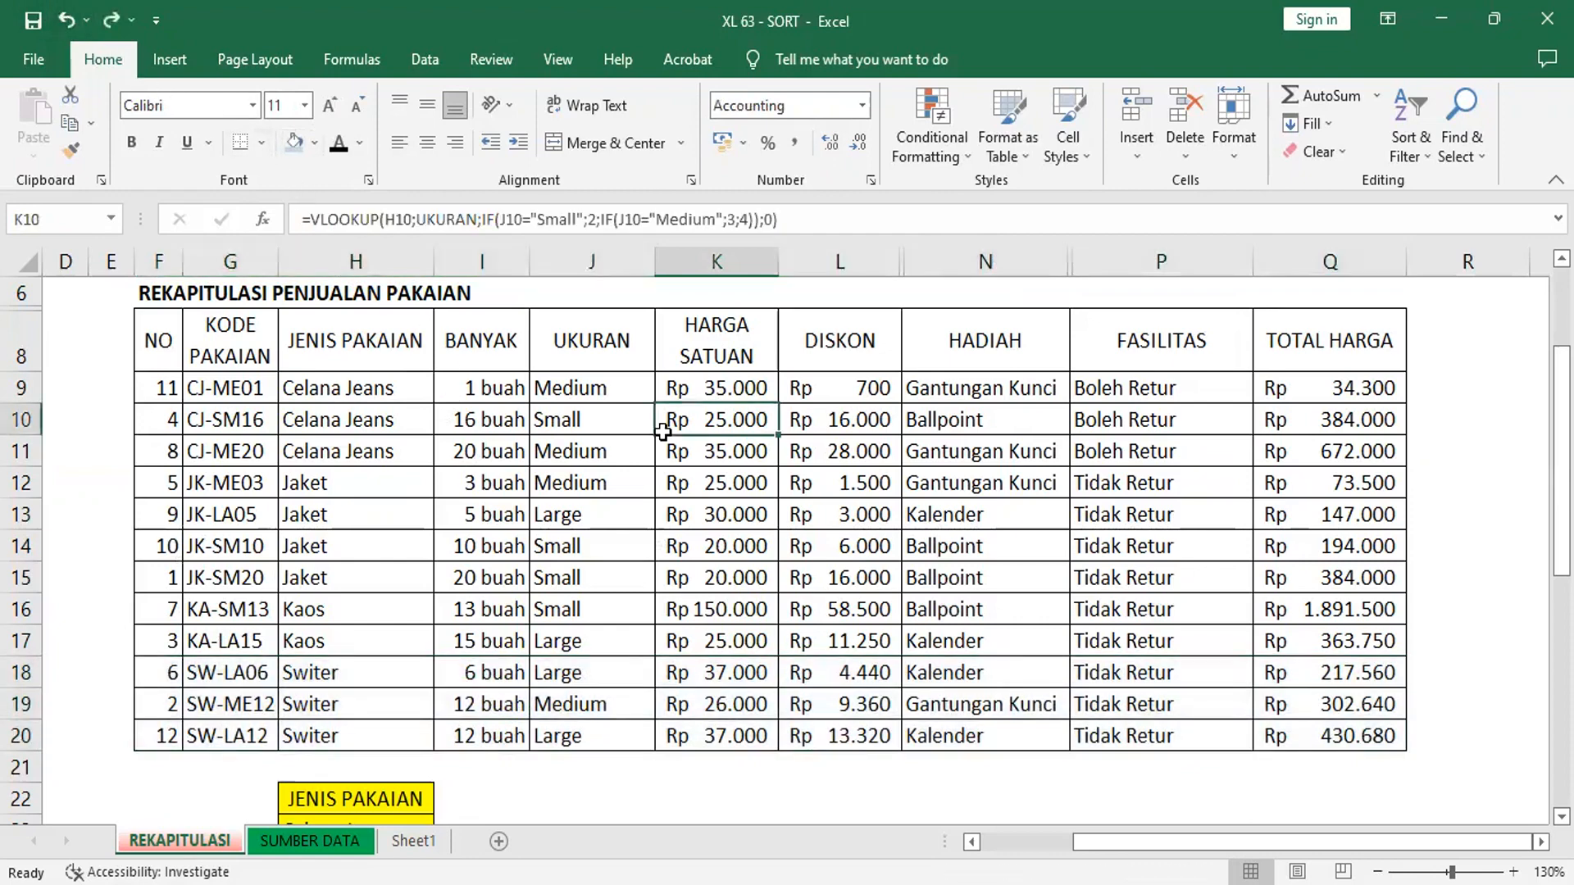